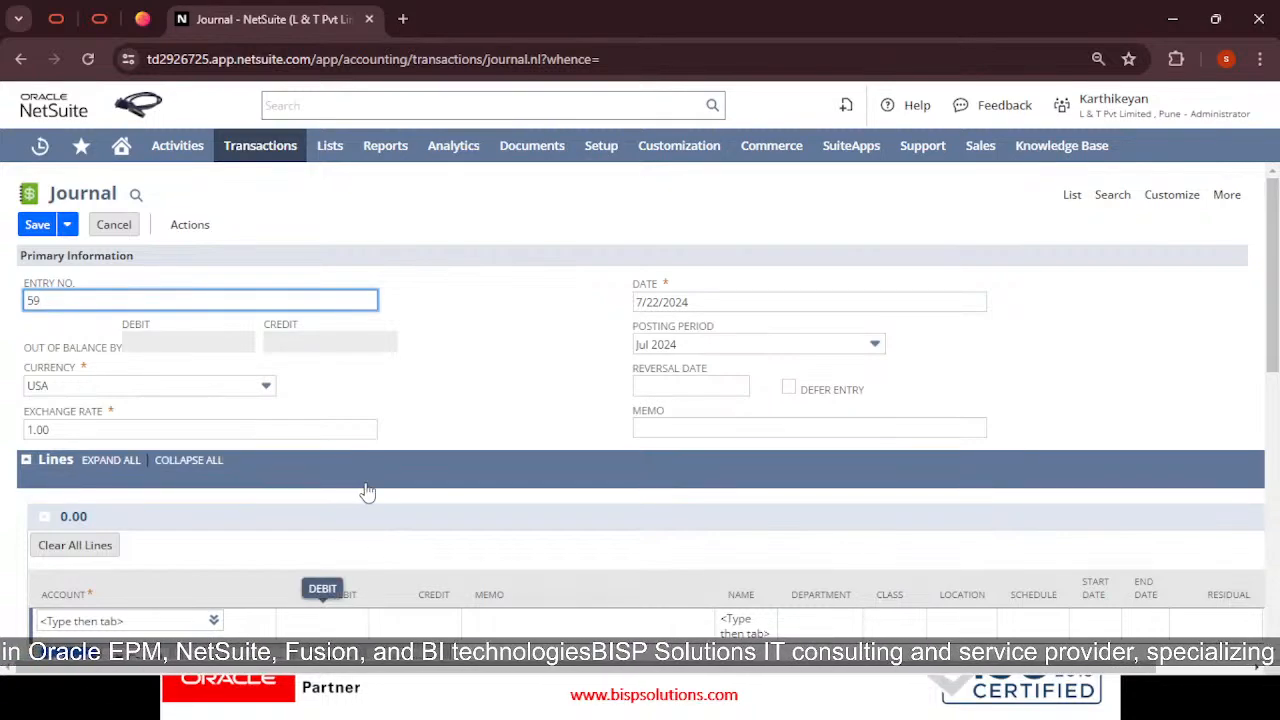
Return to the NetSuite journal entry 59 form dated 7/22/2024, period Jul 2024
key("alt+Tab")
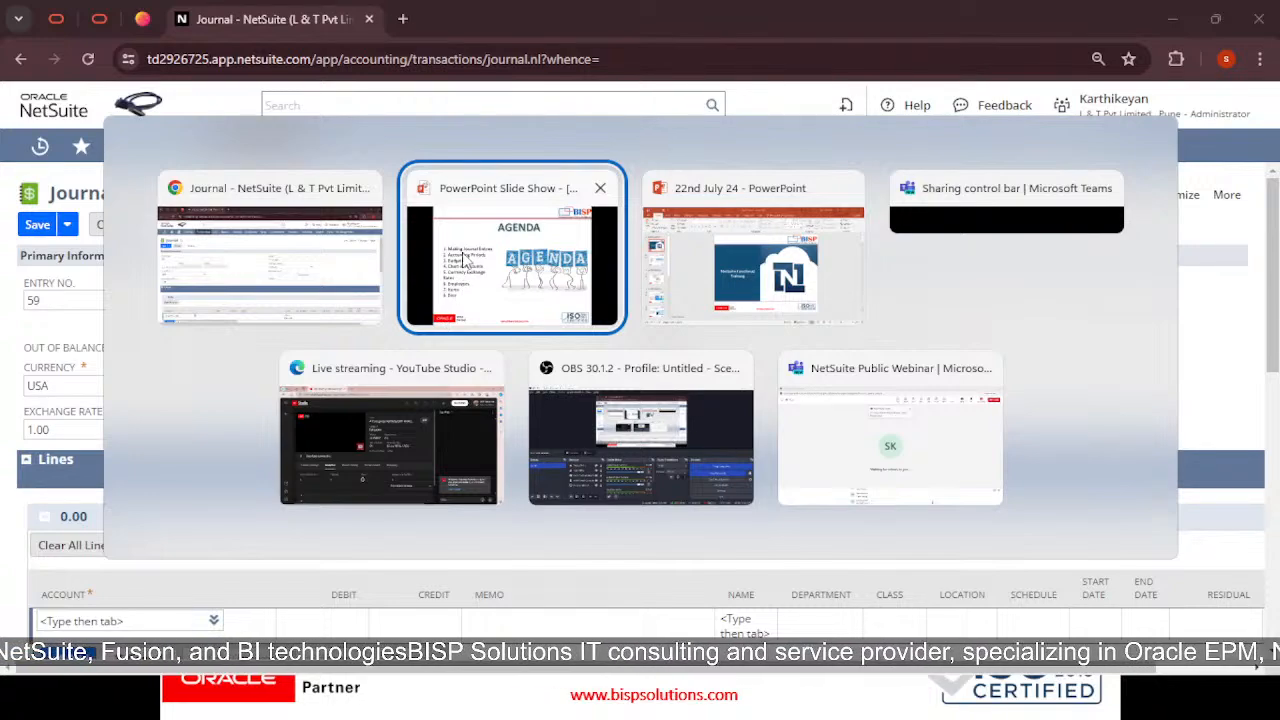
left_click(255, 262)
Launch Microsoft Word from the Start menu and create a blank Document1
key("super")
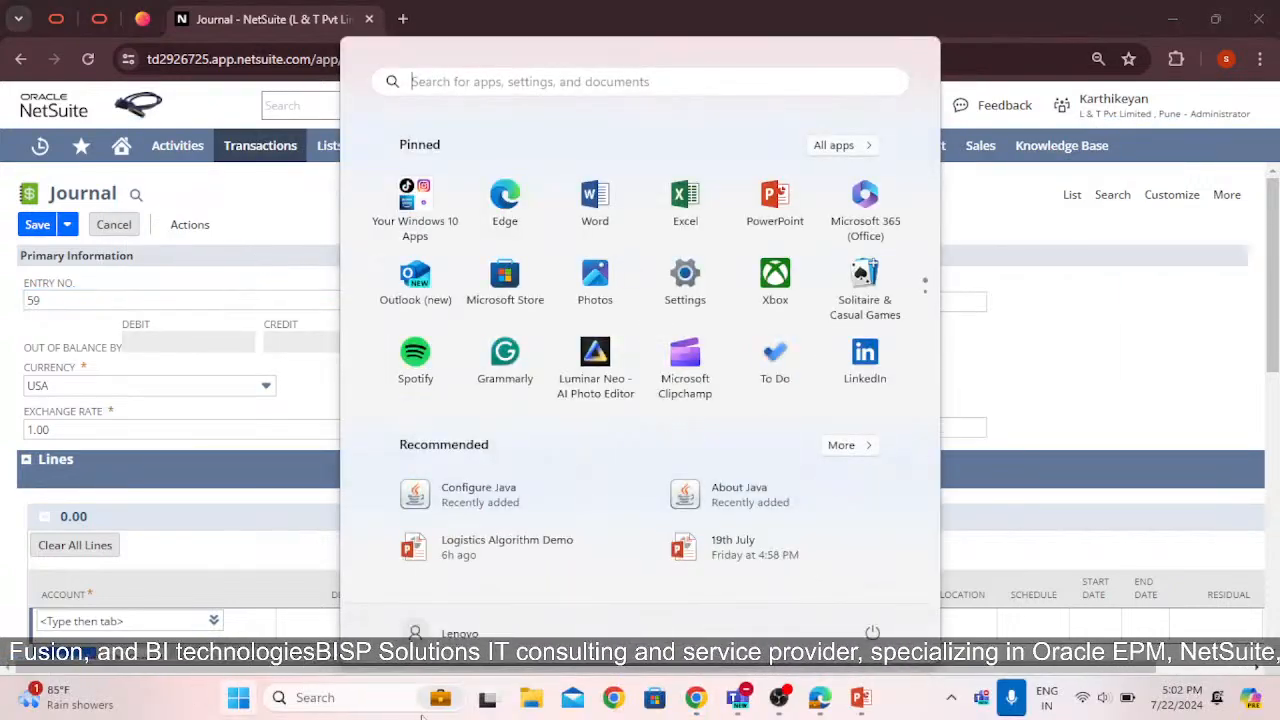
left_click(595, 214)
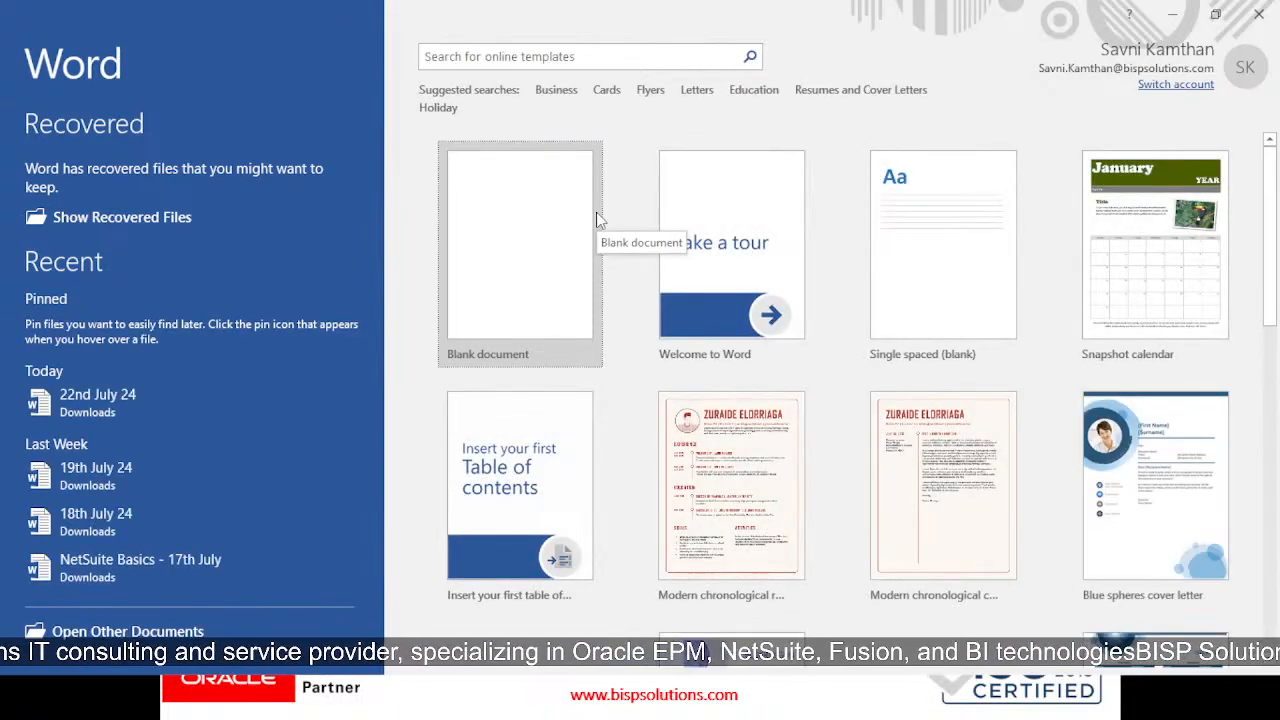
left_click(537, 234)
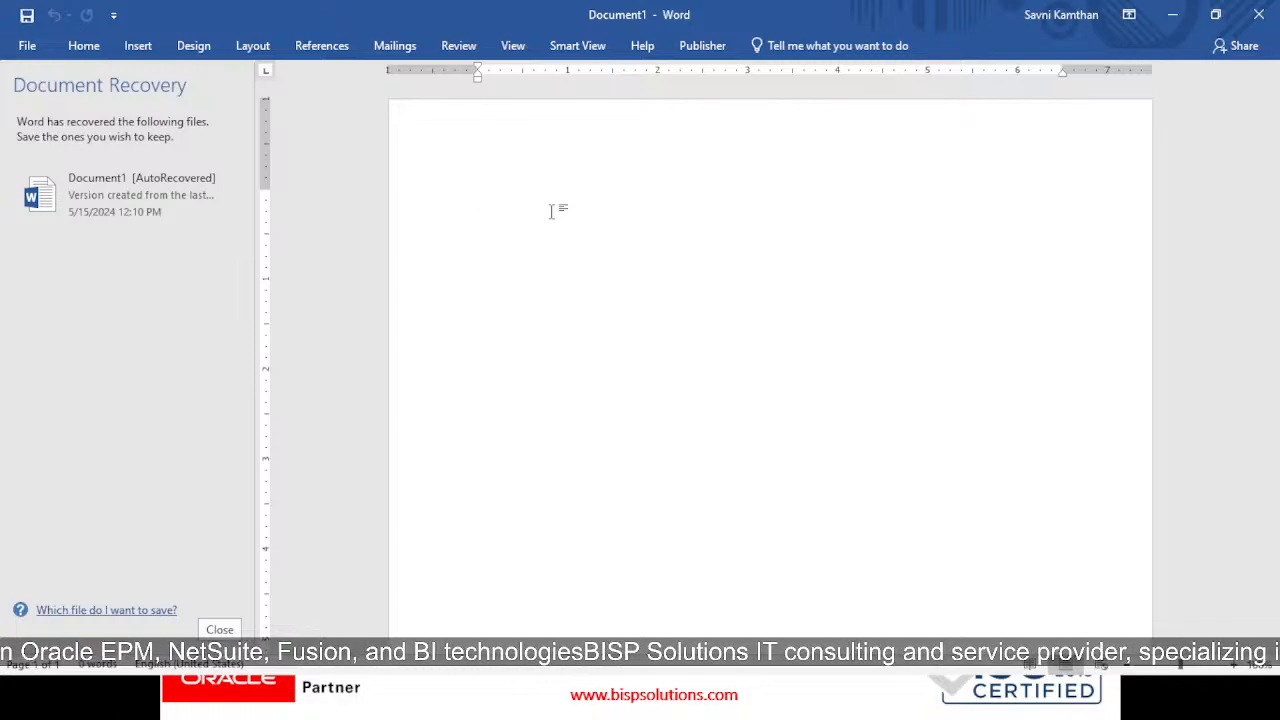
Write 'Advertisement A/c Dr. 4000' over 'To Purchases A/c 4000' in Word and review both lines
type("Advertis")
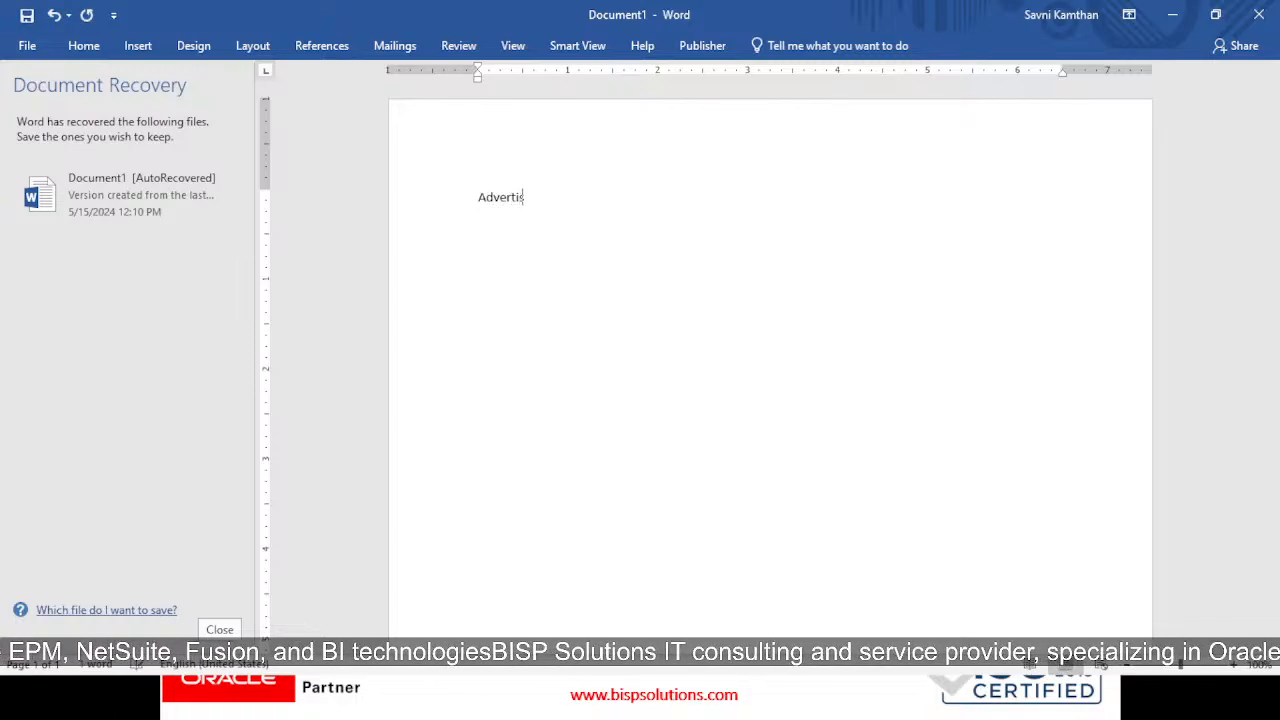
type("ement A/")
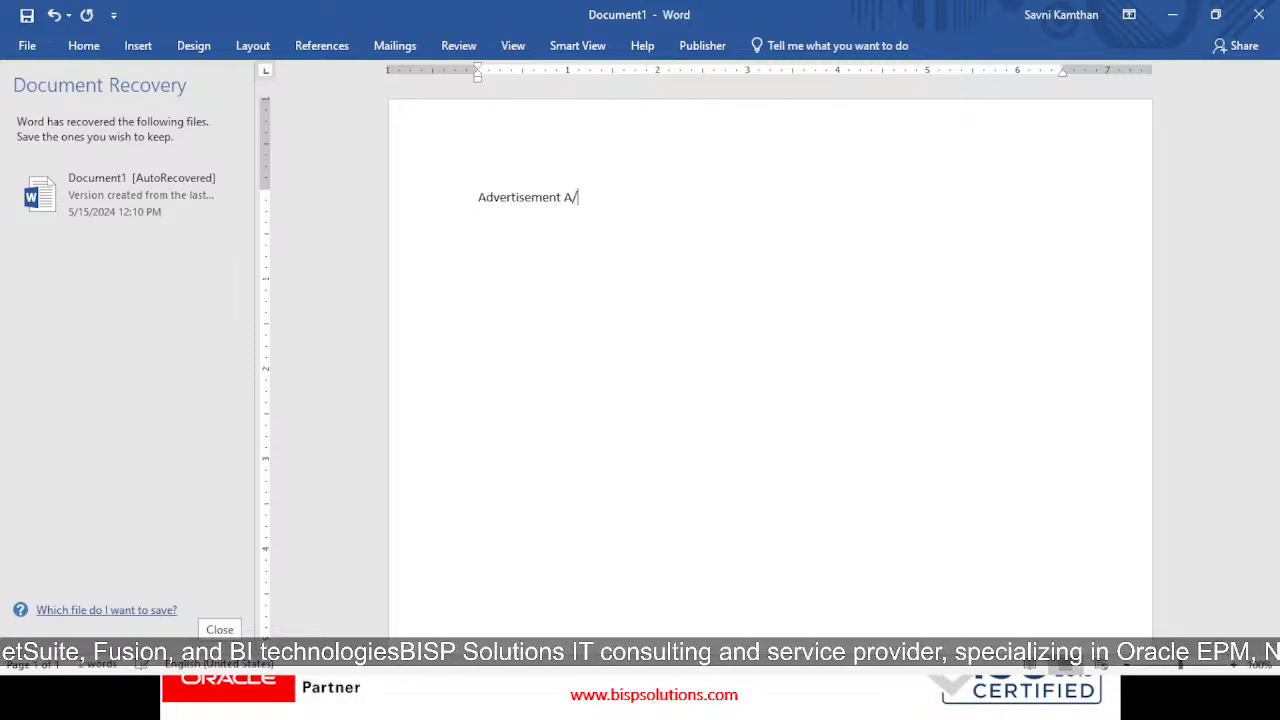
type("c Dr. T")
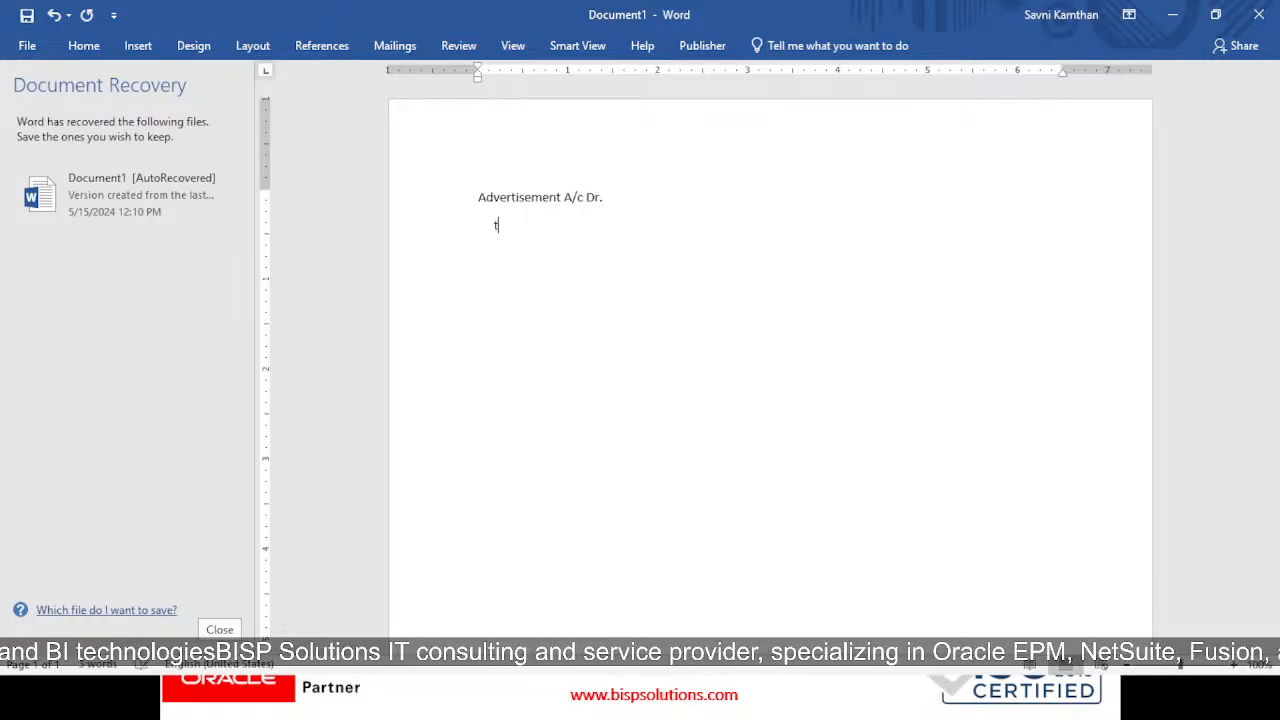
type("o ")
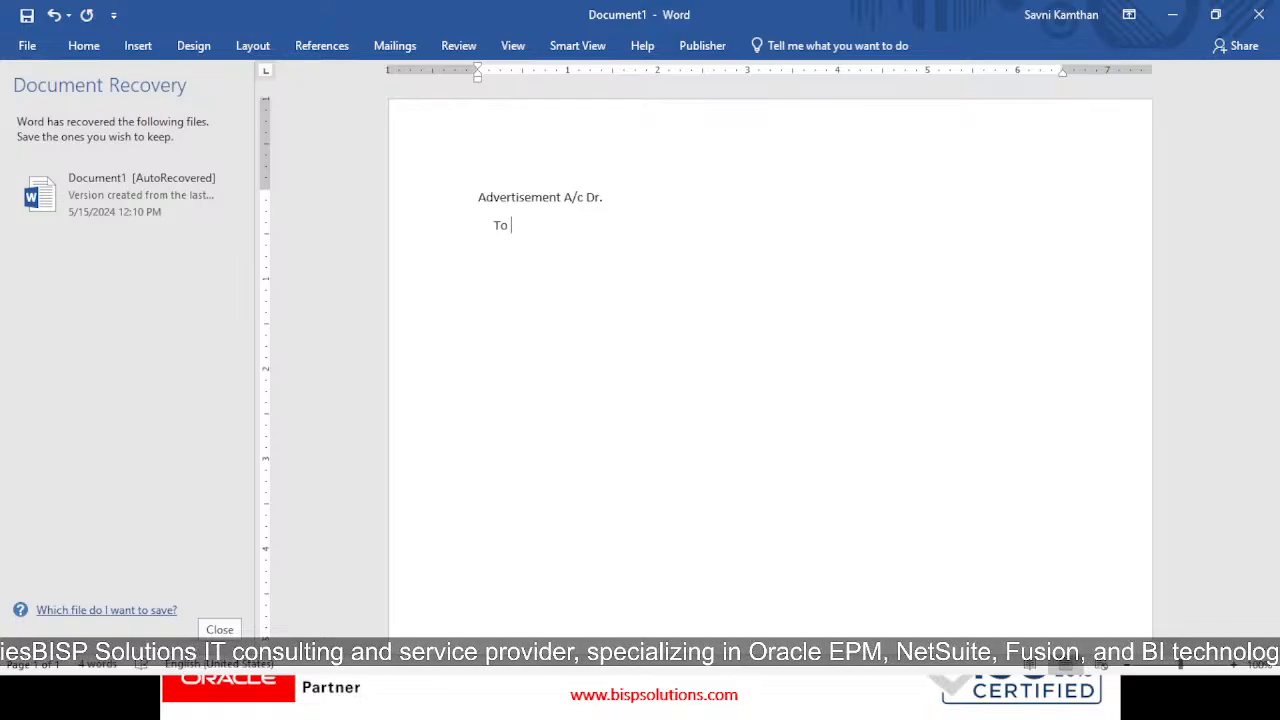
type("Purchases")
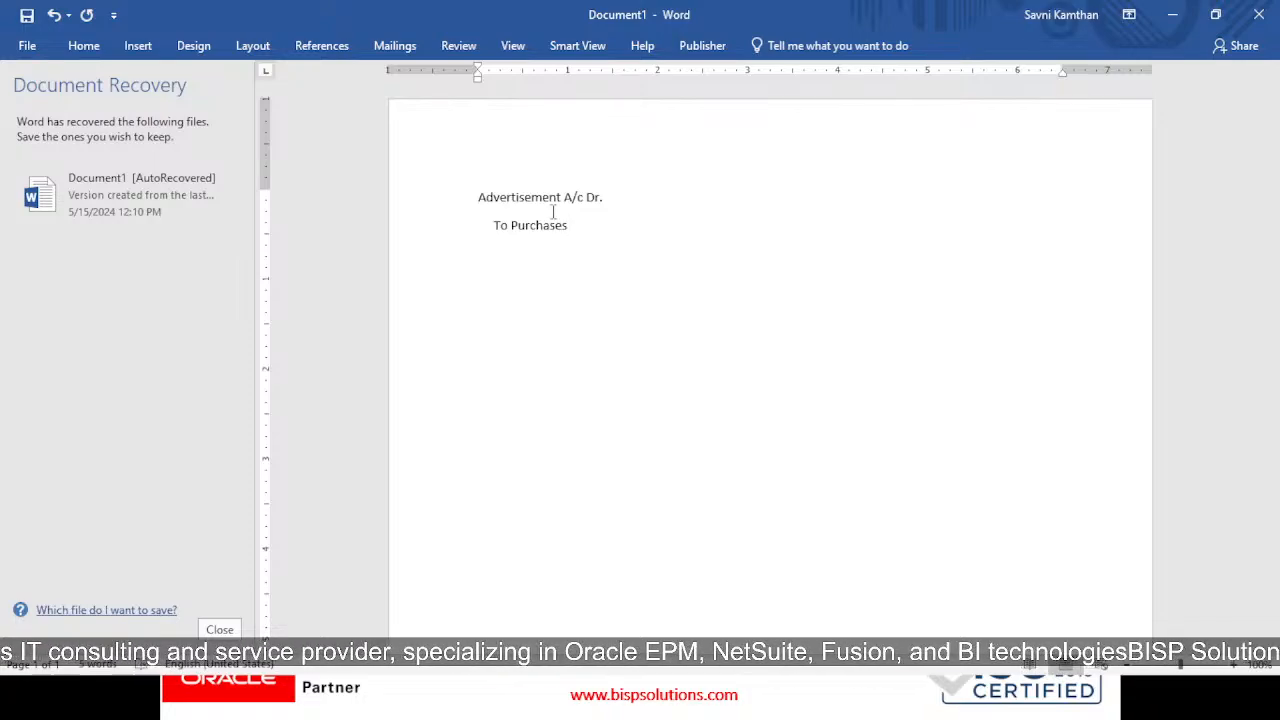
type(" A/c")
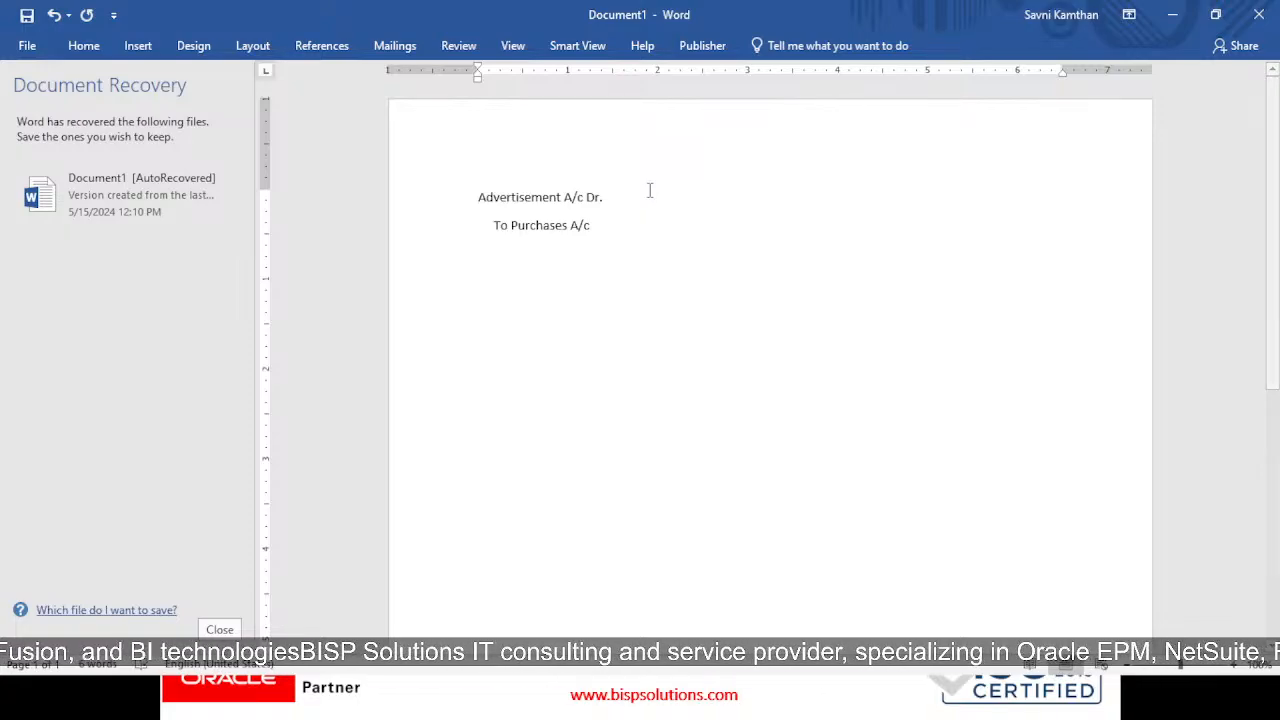
type("4000")
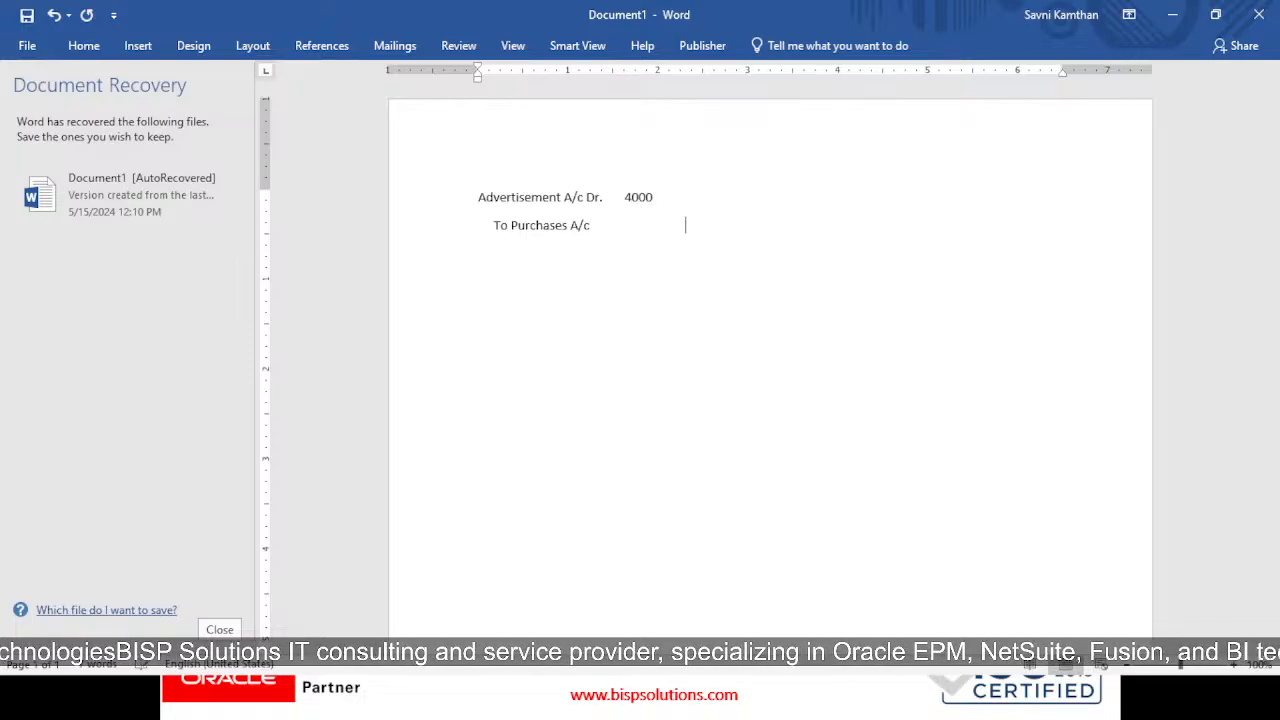
type("4000")
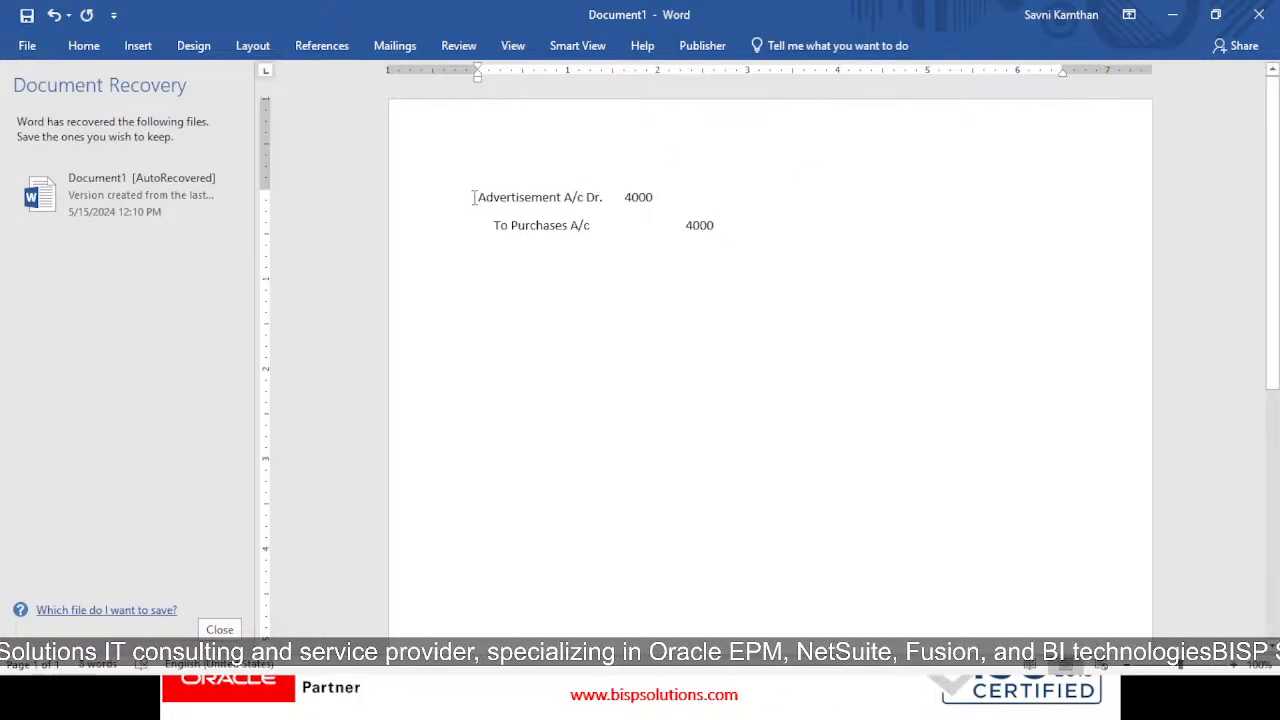
left_click_drag(474, 197, 724, 232)
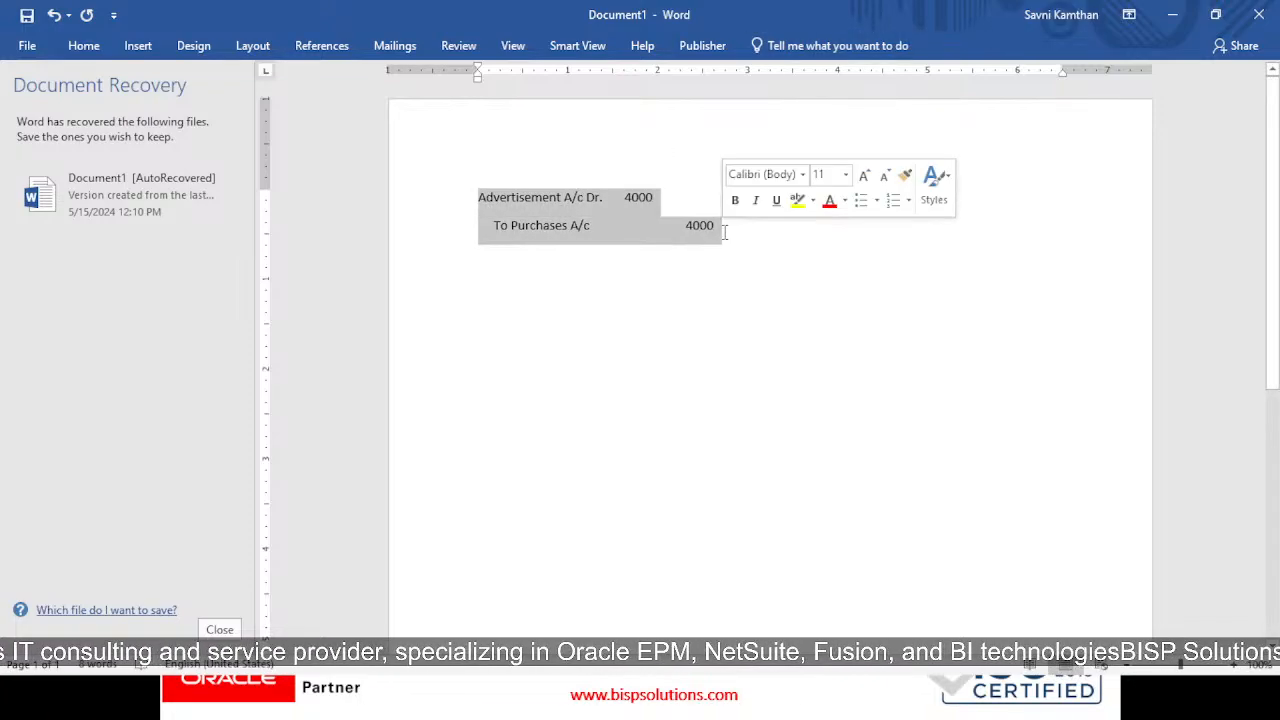
left_click(618, 227)
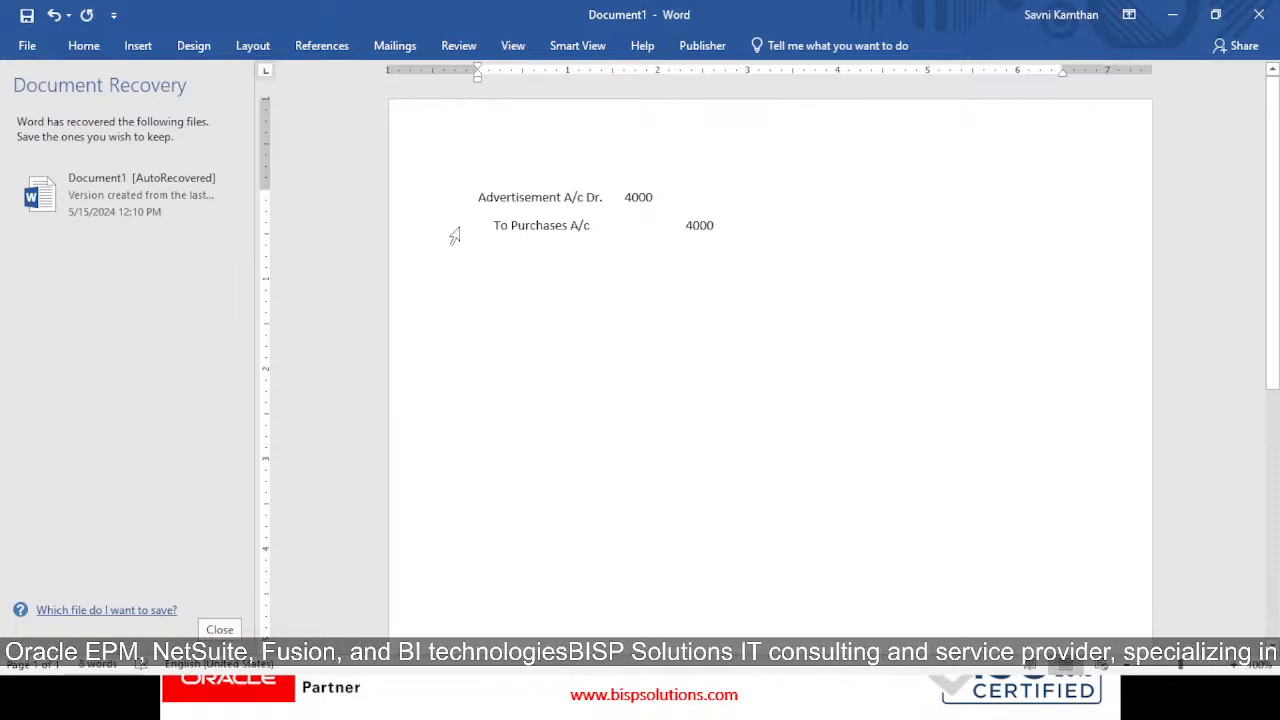
left_click_drag(478, 195, 734, 229)
left_click(678, 244)
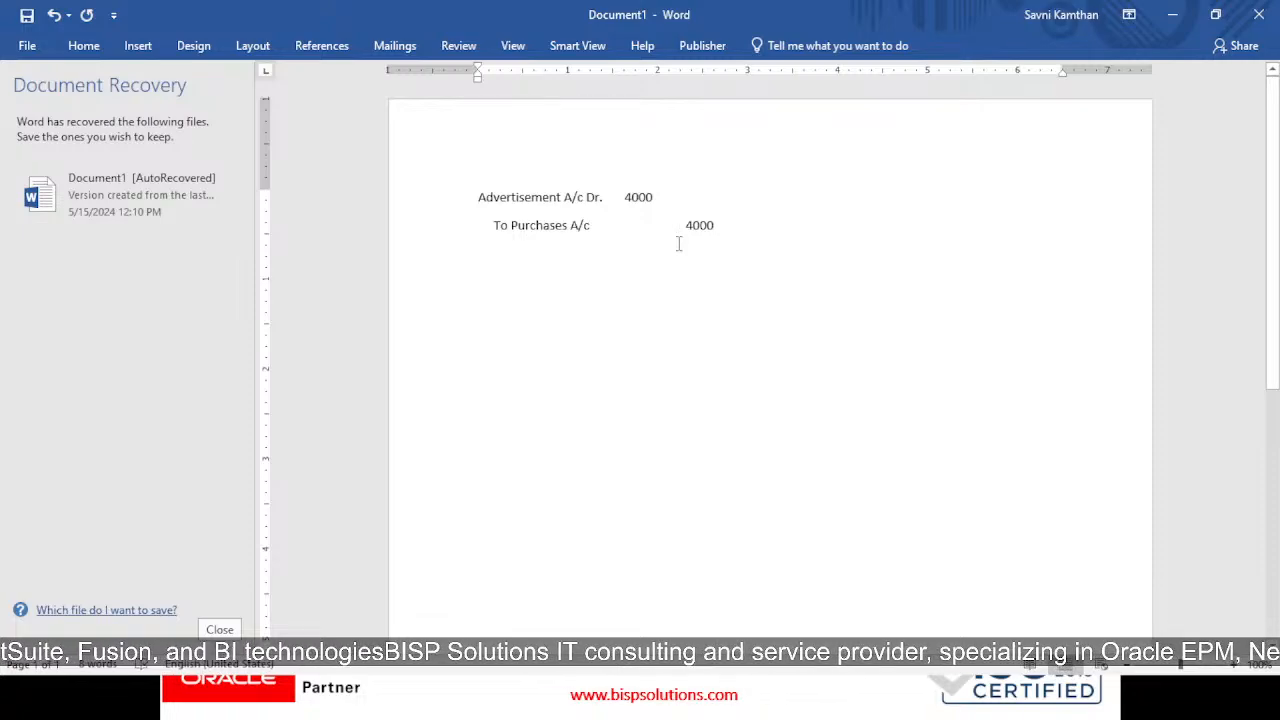
Back in NetSuite, set the journal currency to india (rate 83.86), leaving Reversal Date empty
key("alt+Tab")
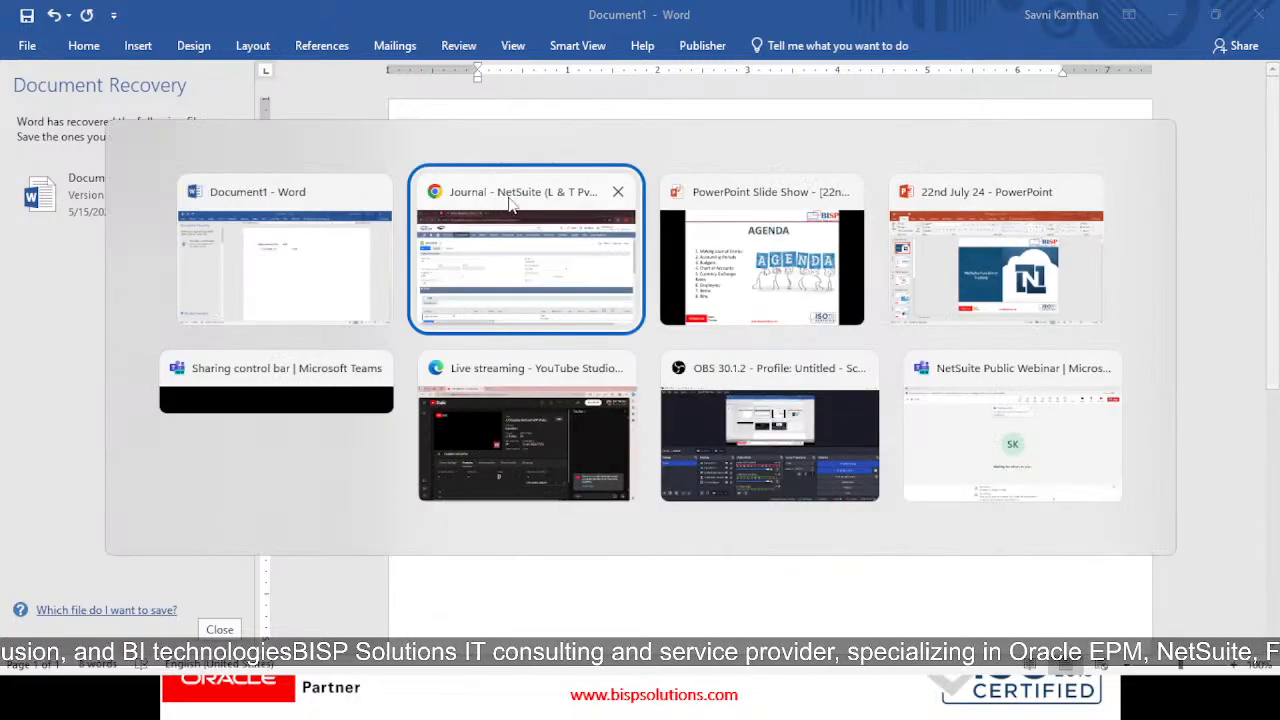
left_click(510, 203)
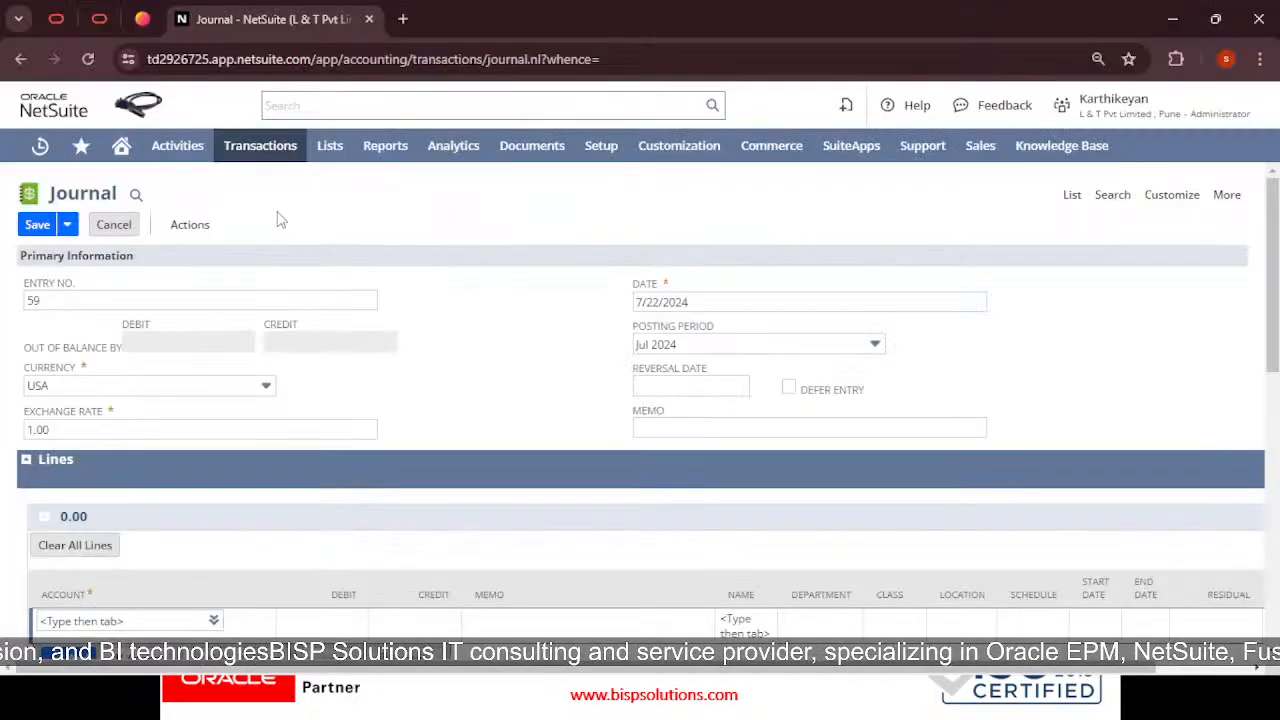
left_click(146, 391)
left_click(113, 501)
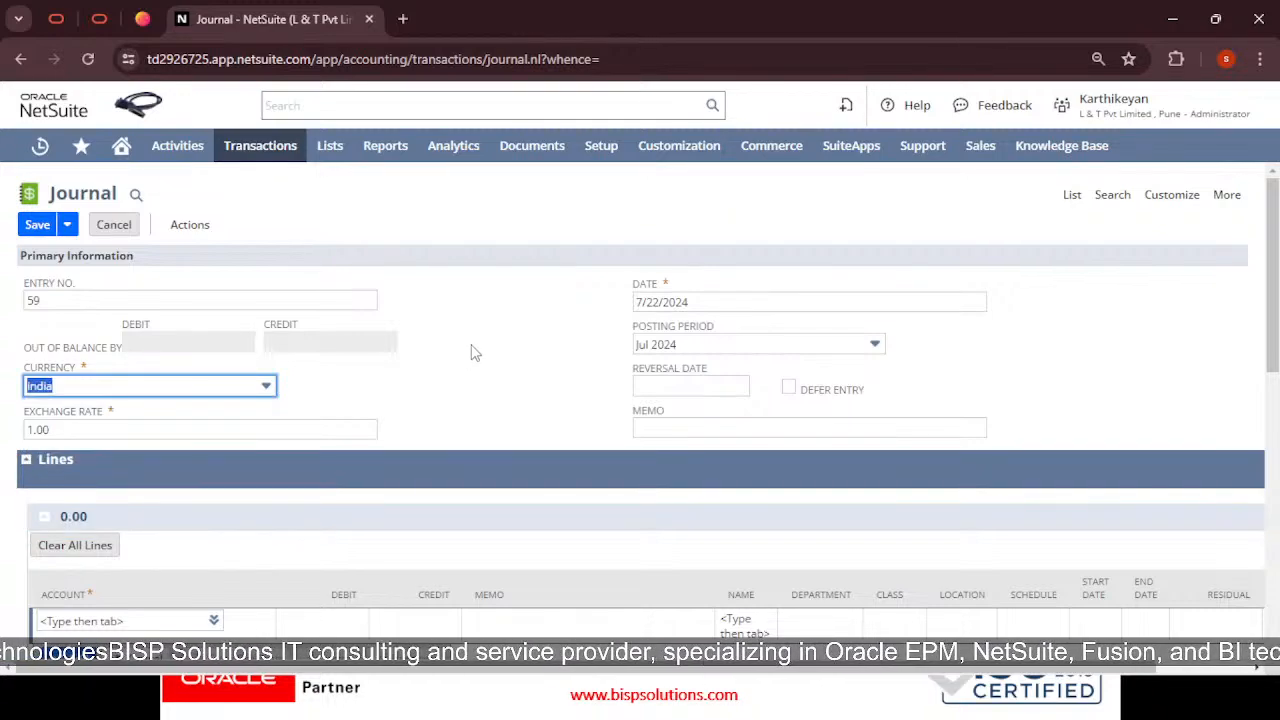
scroll(605, 340, "down", 1)
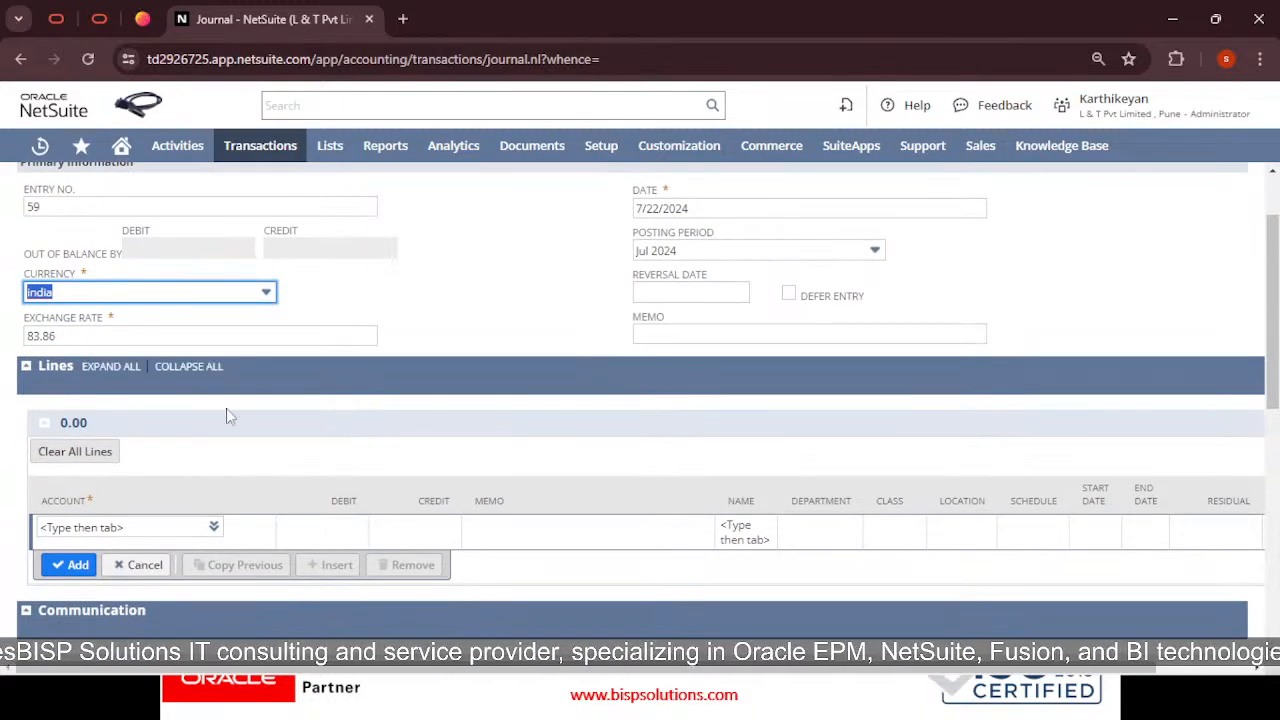
scroll(449, 337, "up", 1)
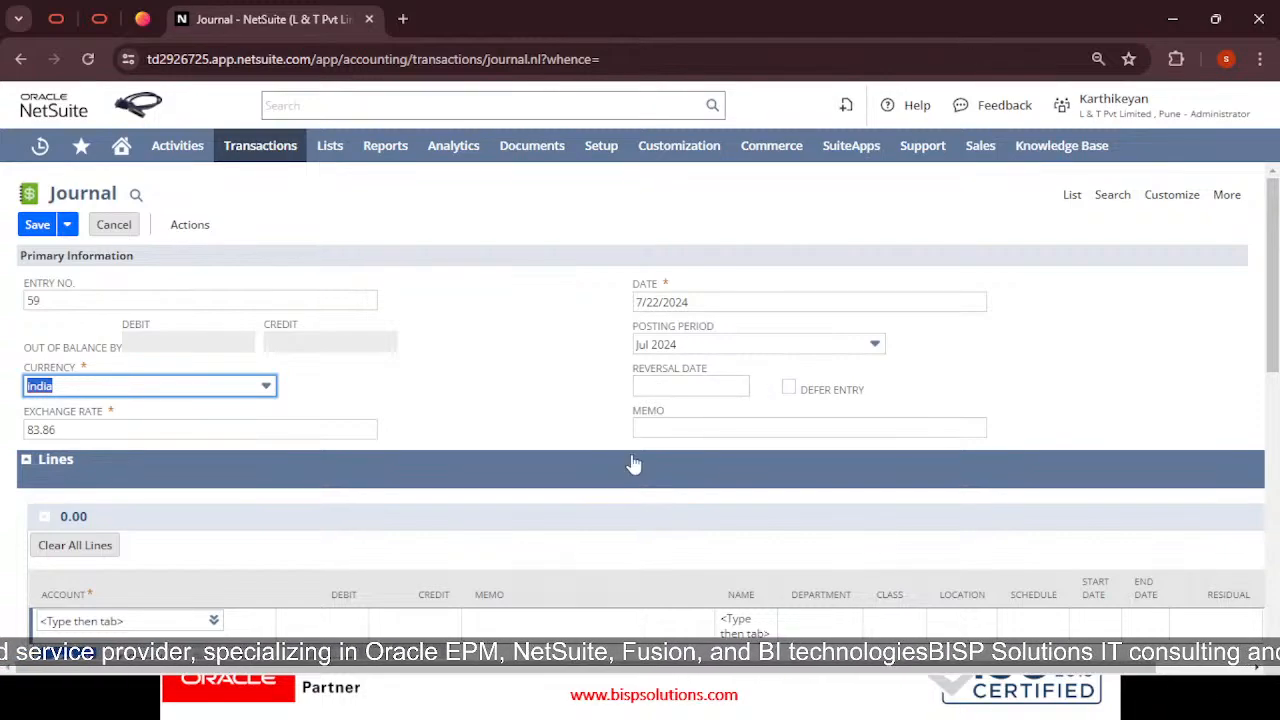
left_click(677, 390)
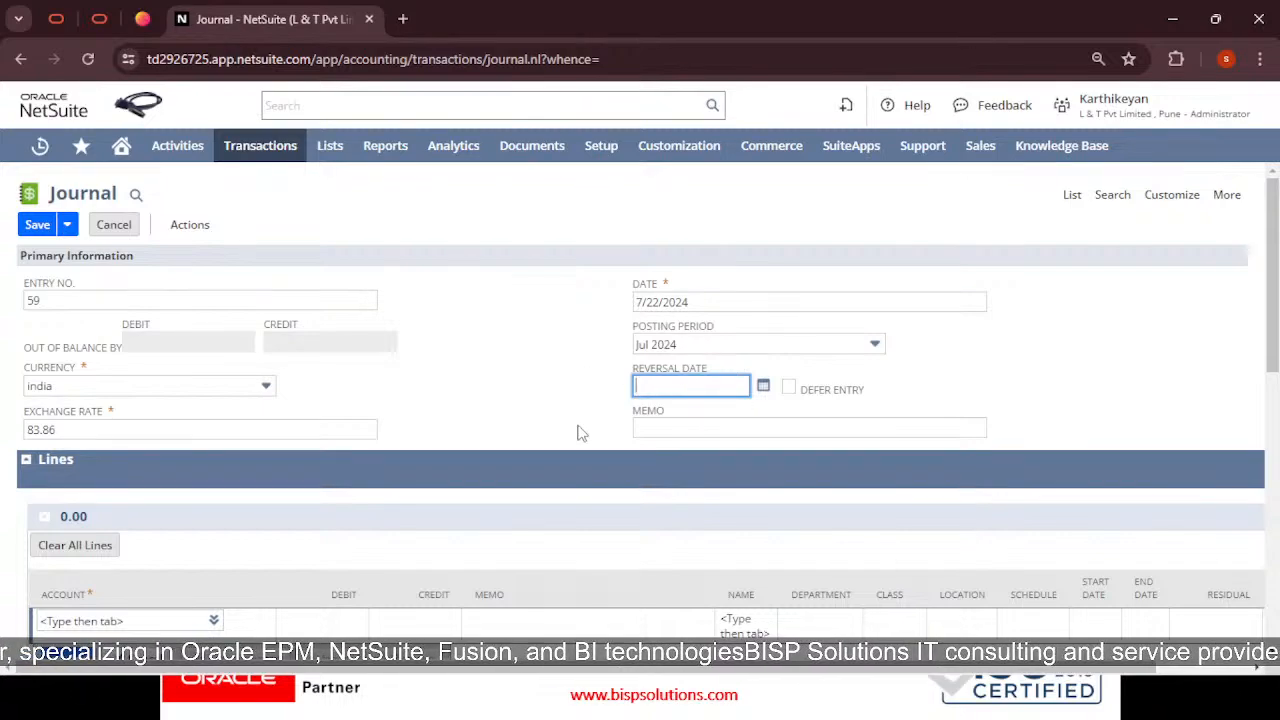
left_click(926, 357)
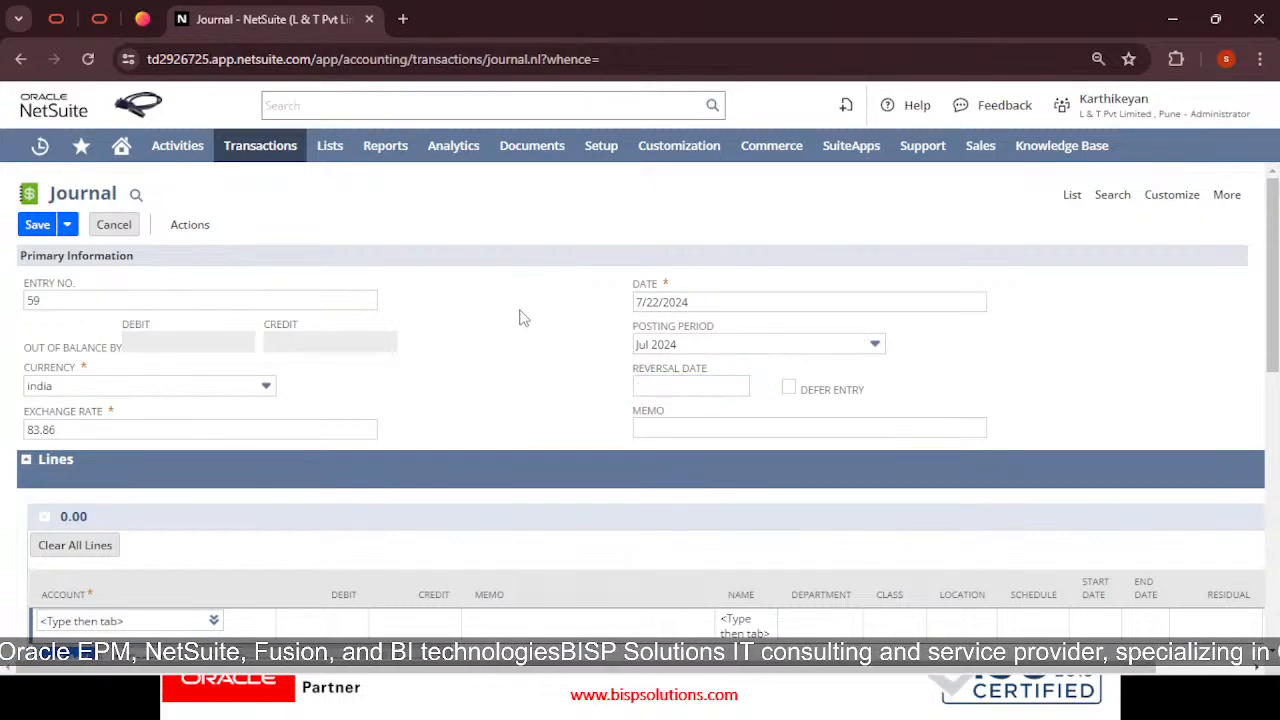
scroll(505, 365, "down", 2)
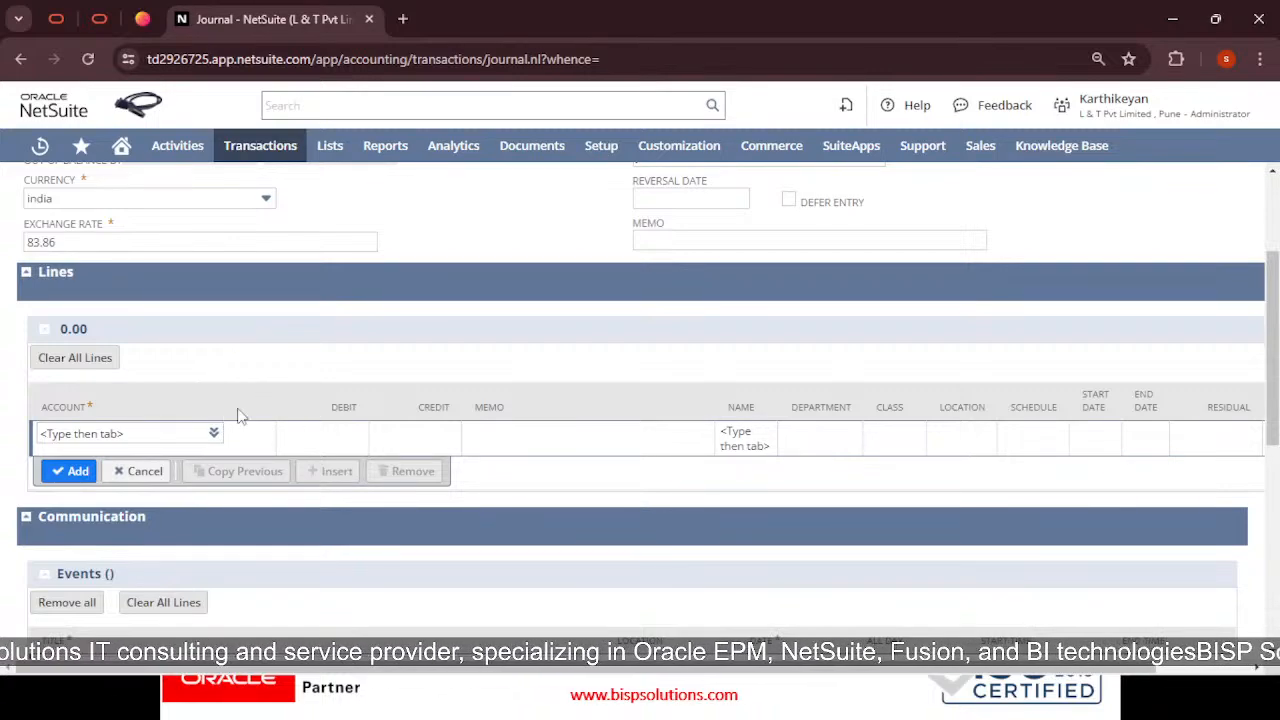
mouse_move(232, 433)
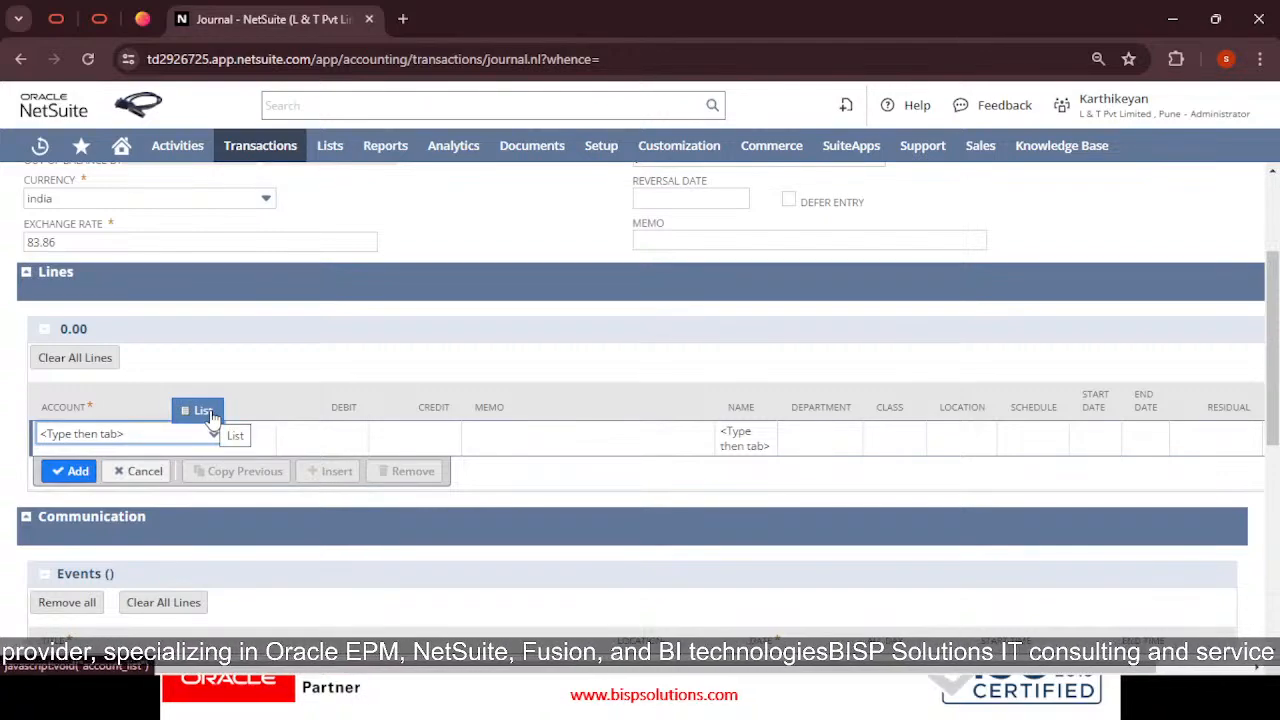
left_click(205, 411)
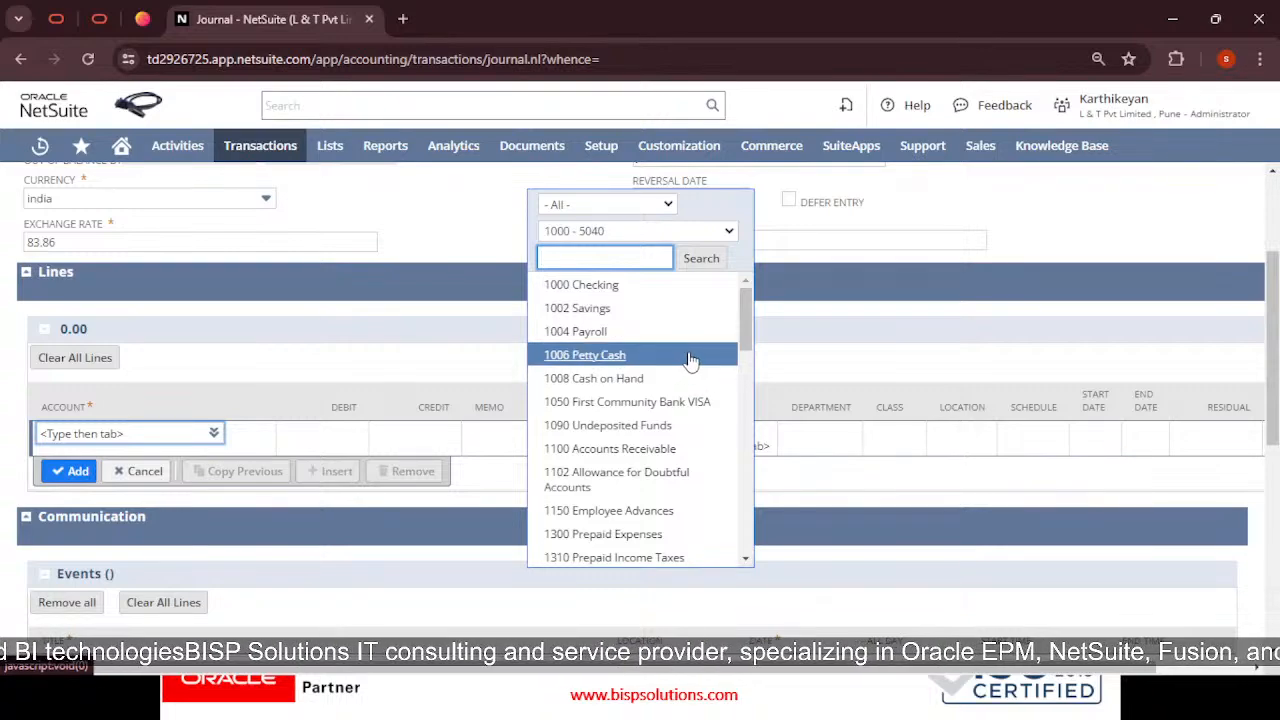
scroll(692, 350, "down", 10)
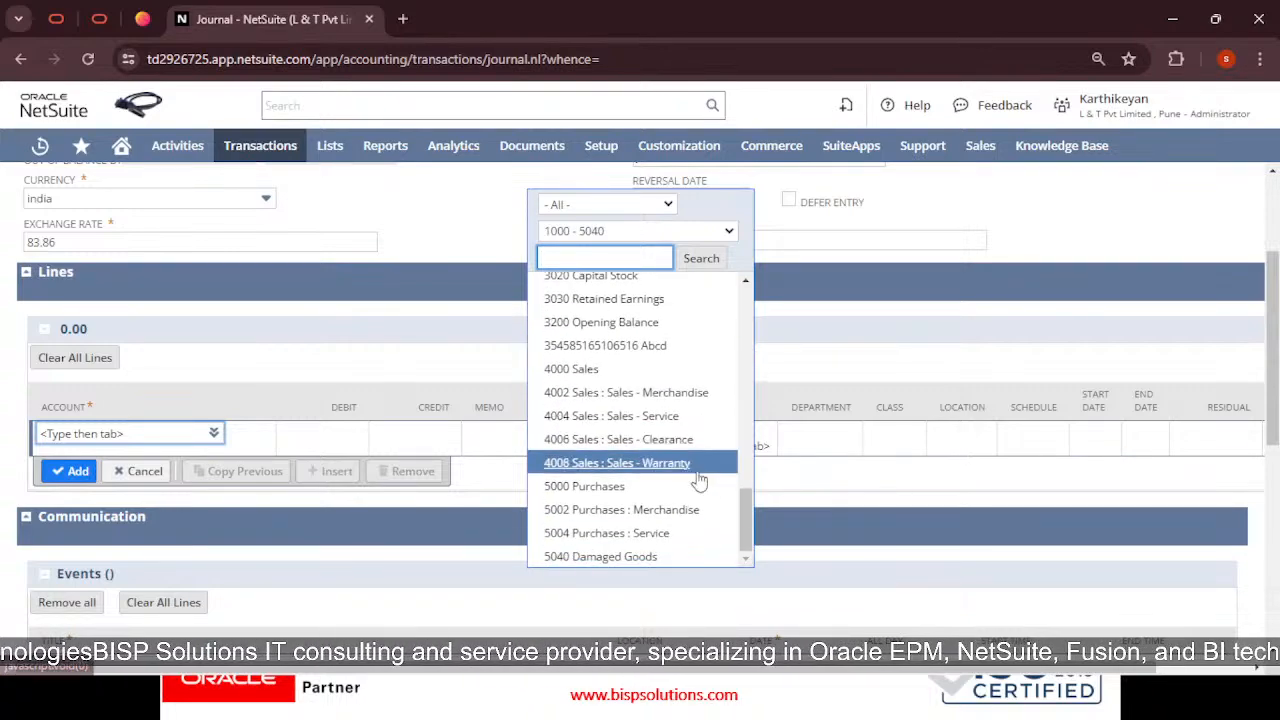
scroll(700, 480, "up", 8)
scroll(680, 450, "up", 5)
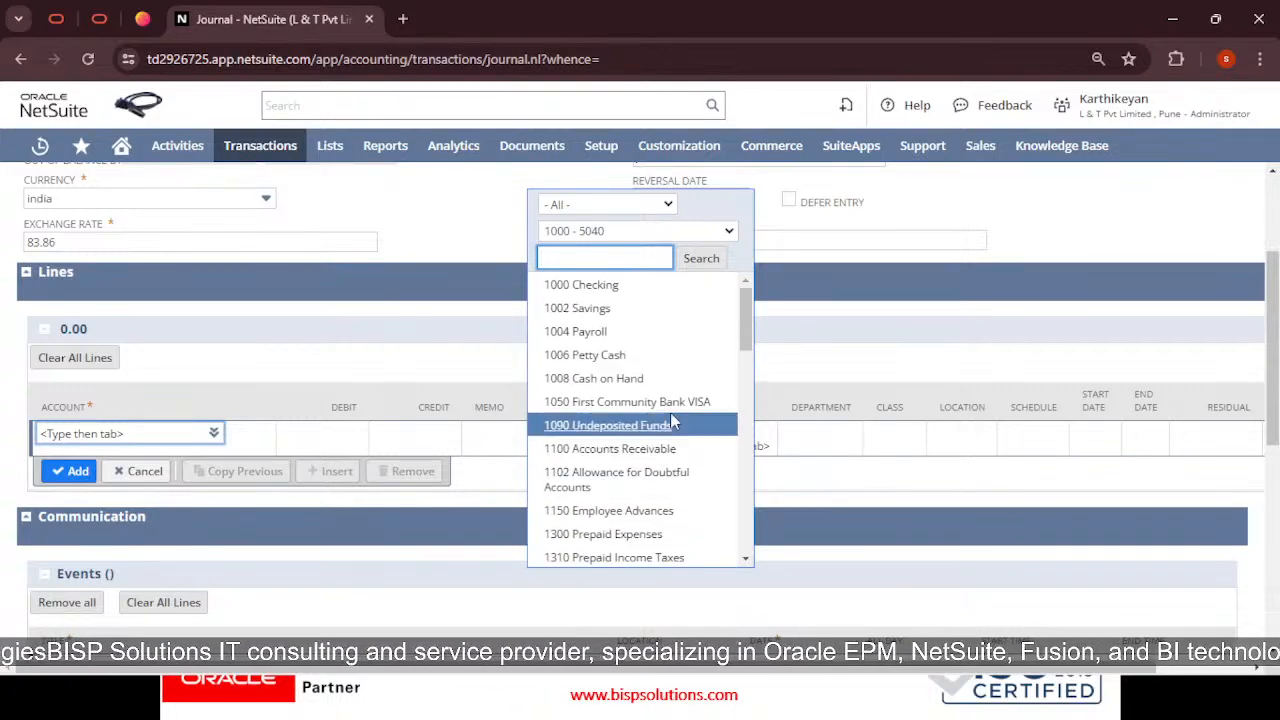
left_click(634, 257)
type("pu")
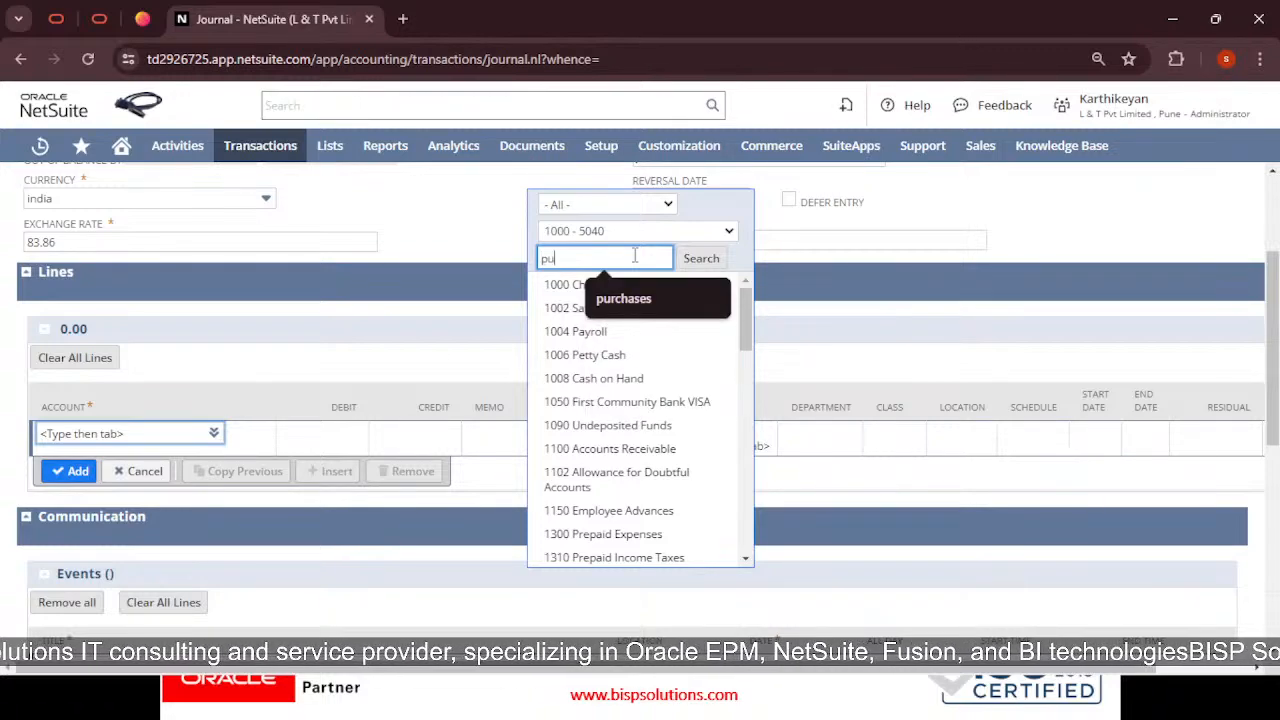
type("rchases")
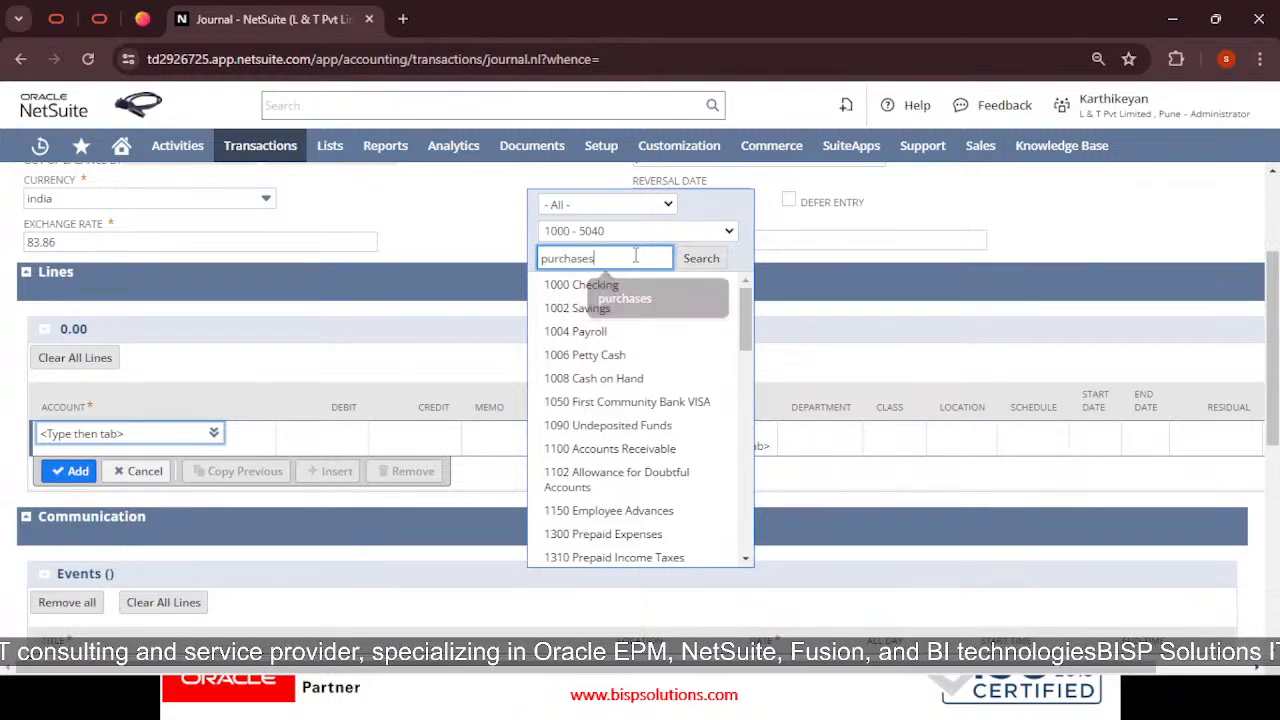
left_click(680, 260)
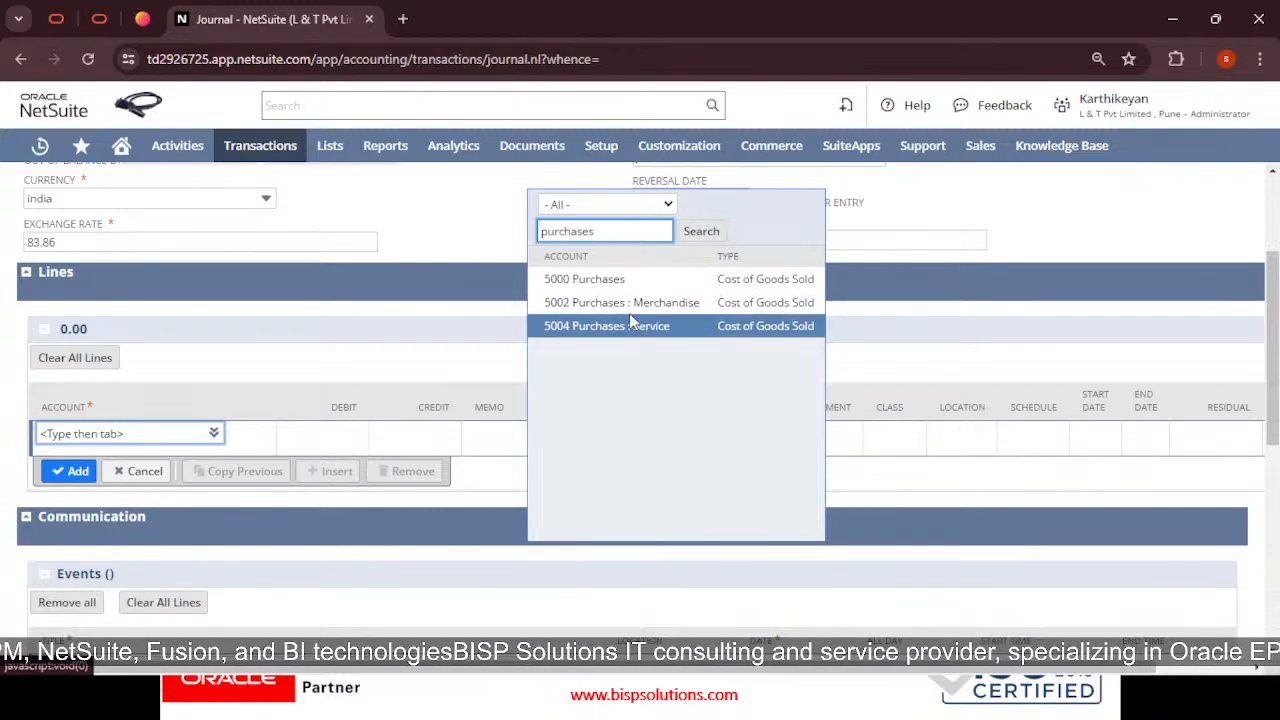
left_click(583, 280)
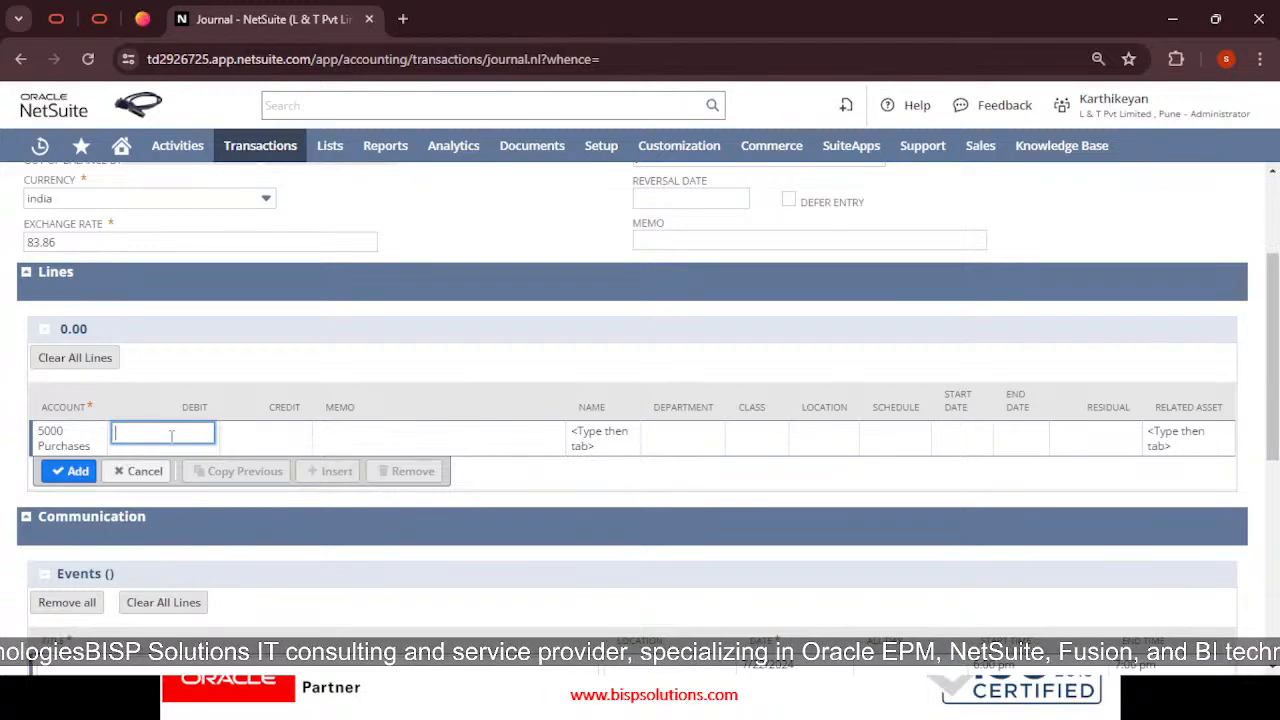
left_click(276, 437)
left_click(60, 440)
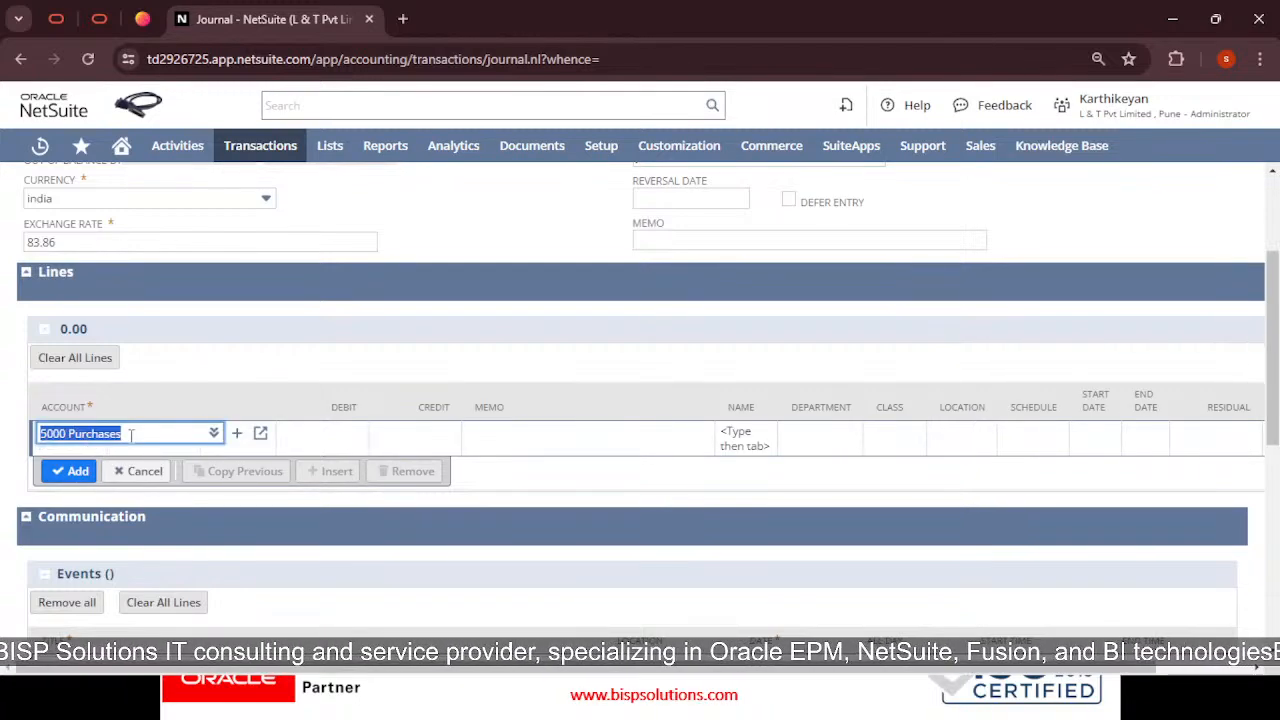
key("BackSpace")
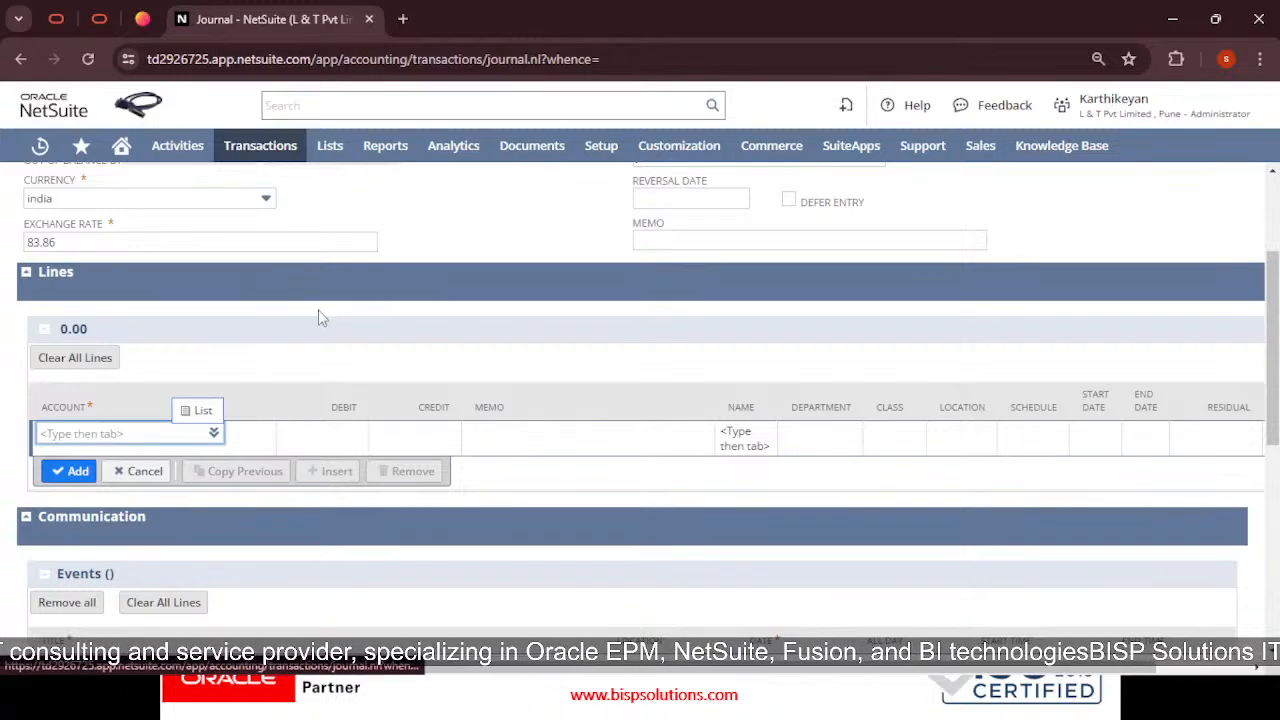
left_click(206, 420)
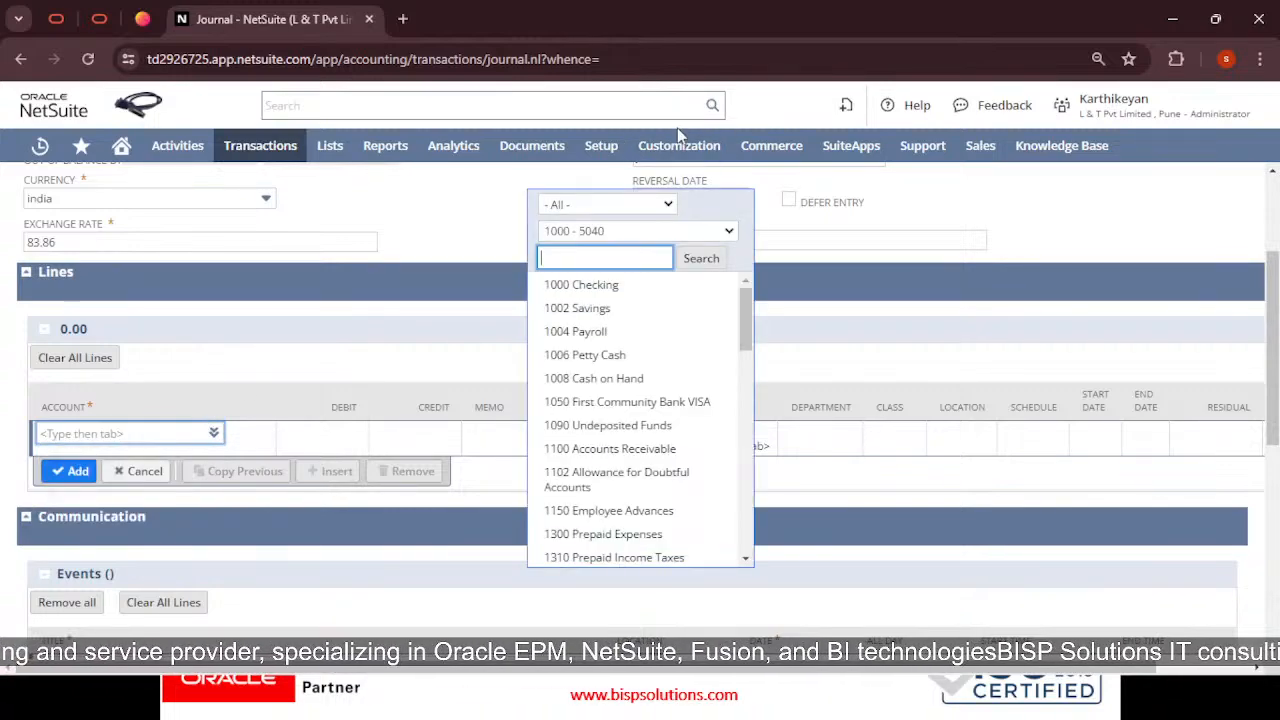
left_click(590, 258)
type("ac")
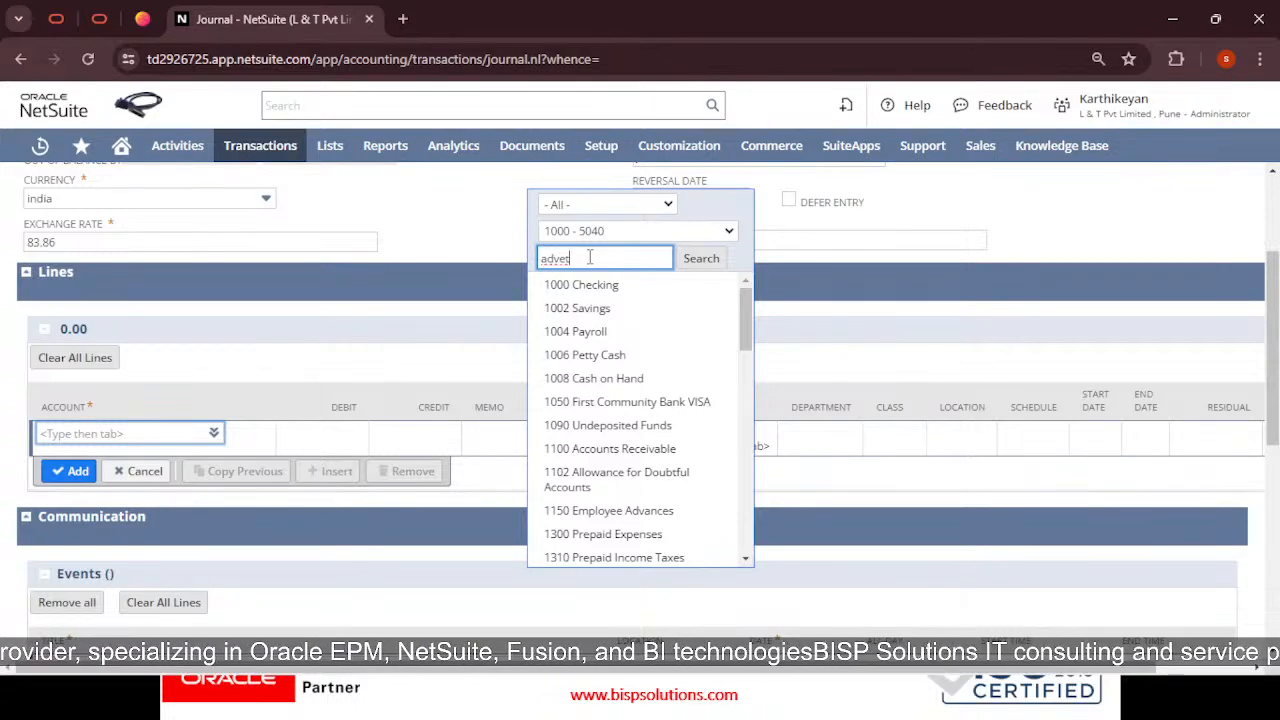
type("vertisement")
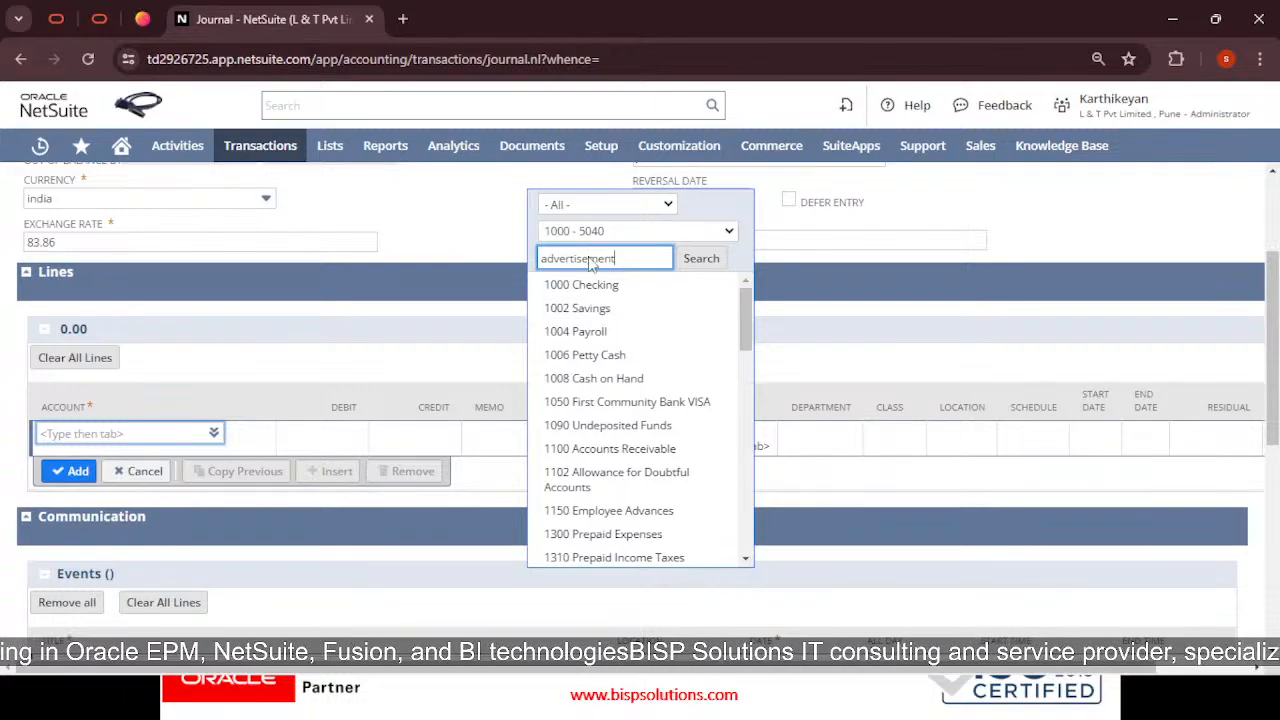
key("Return")
left_click(655, 206)
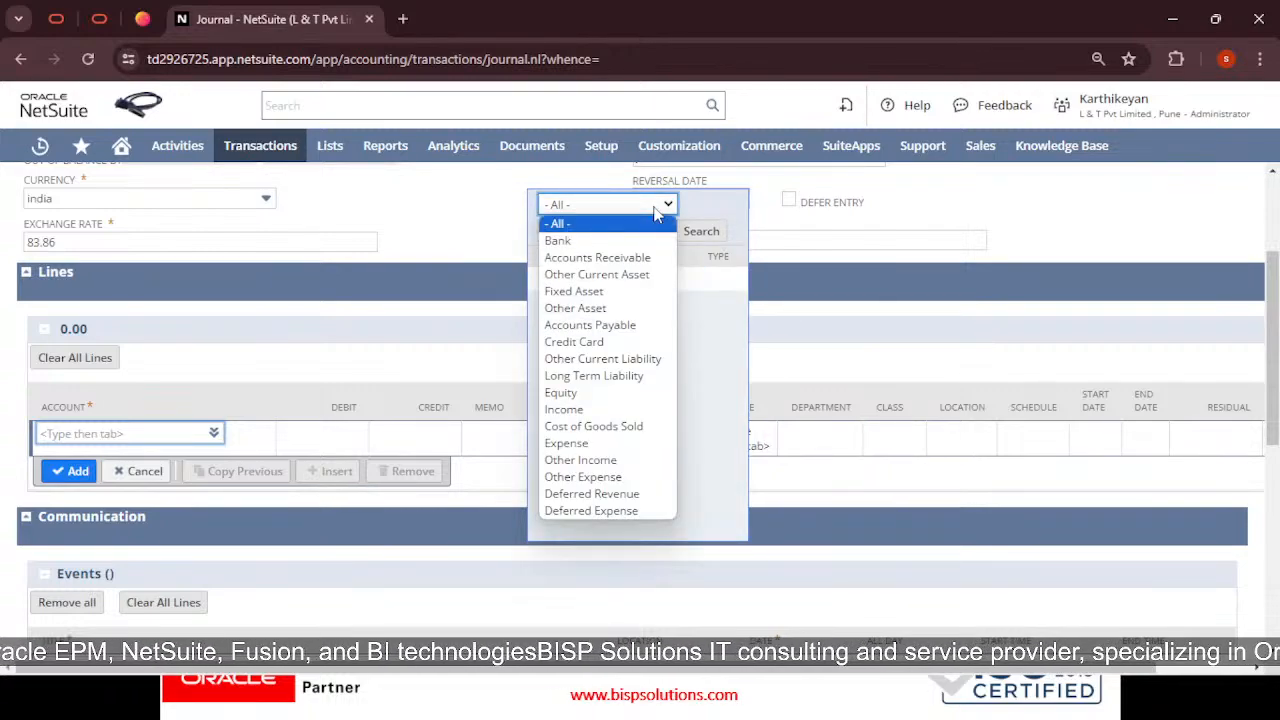
left_click(749, 228)
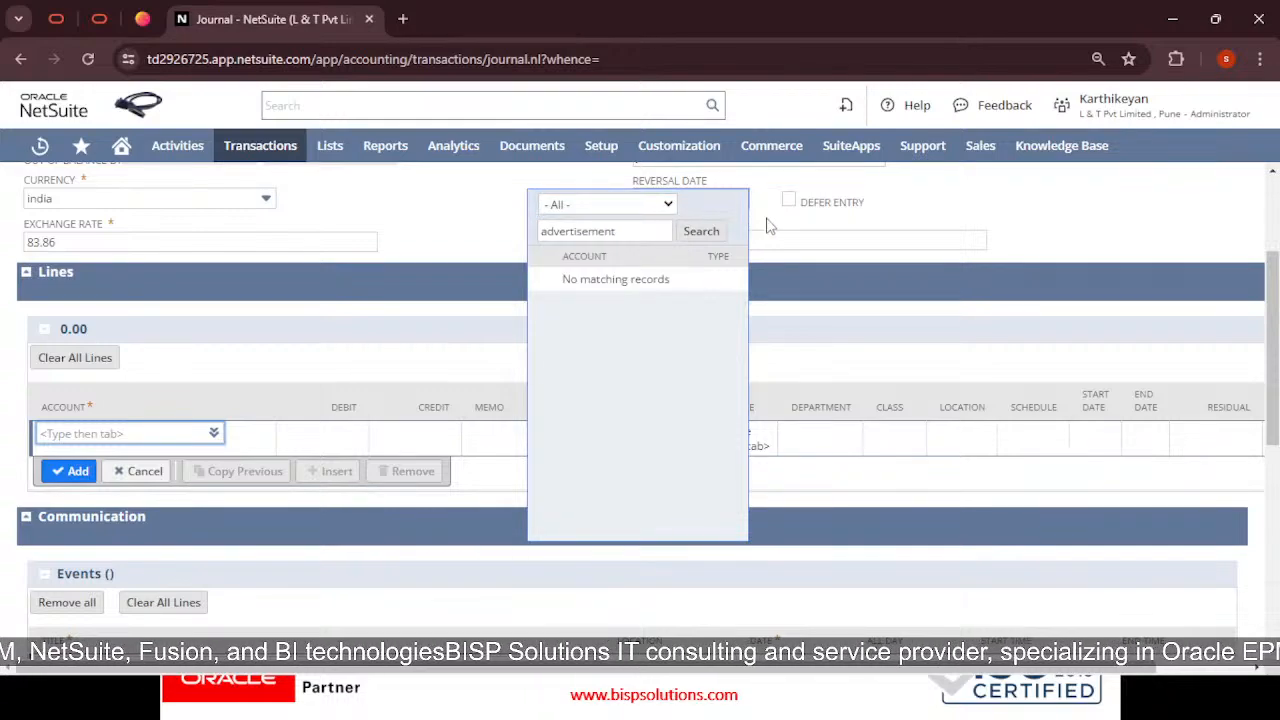
left_click(769, 226)
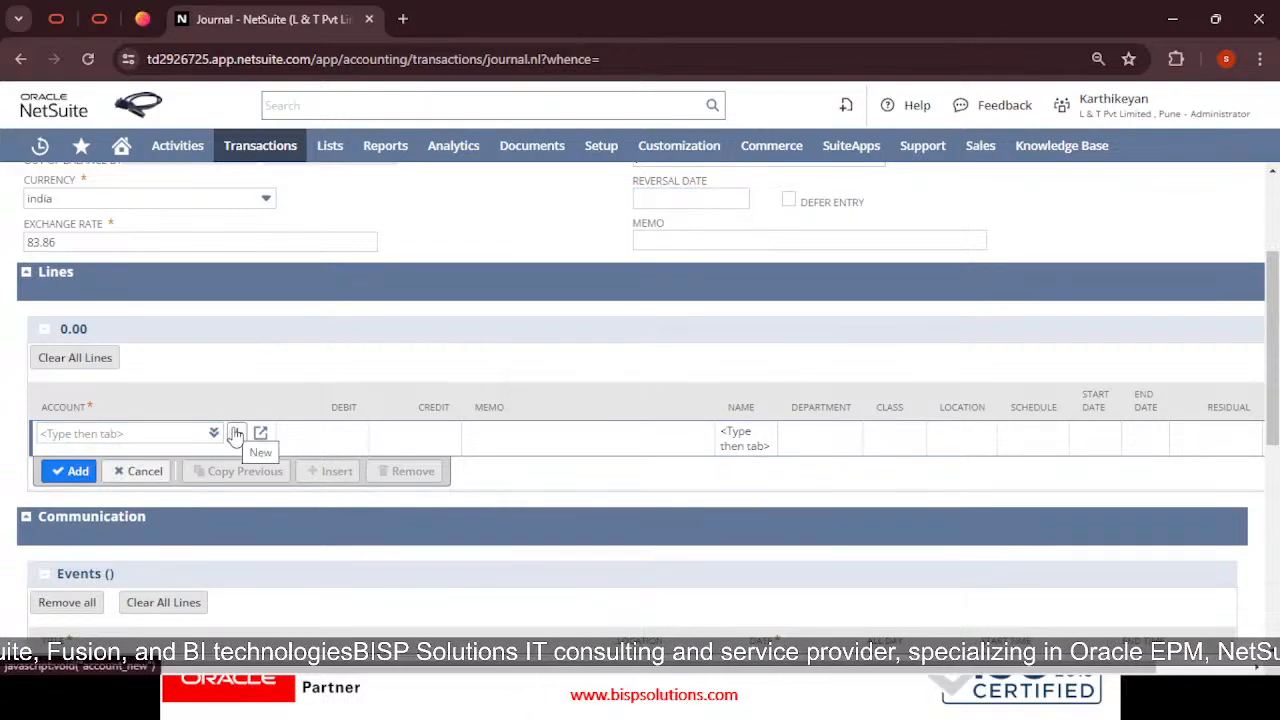
Start a new account numbered 57 named 'advertisement expenses a/c (S)', fixing the name's spelling
left_click(236, 434)
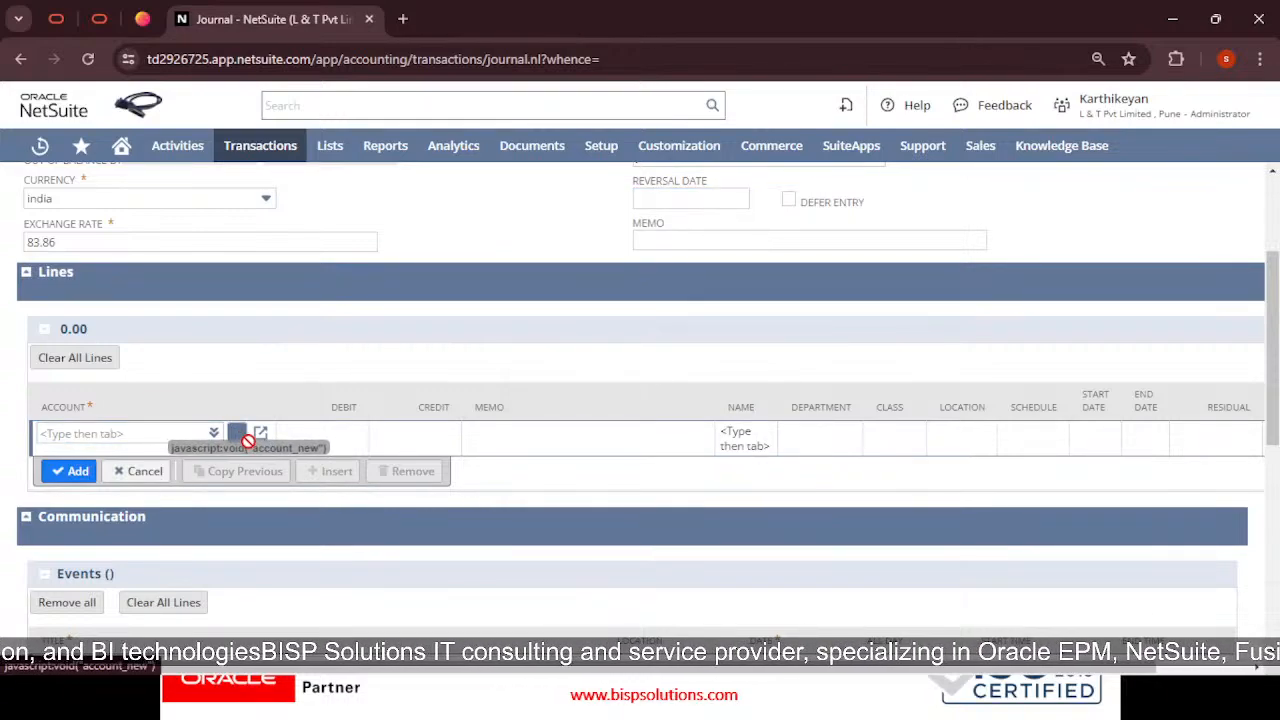
left_click(237, 435)
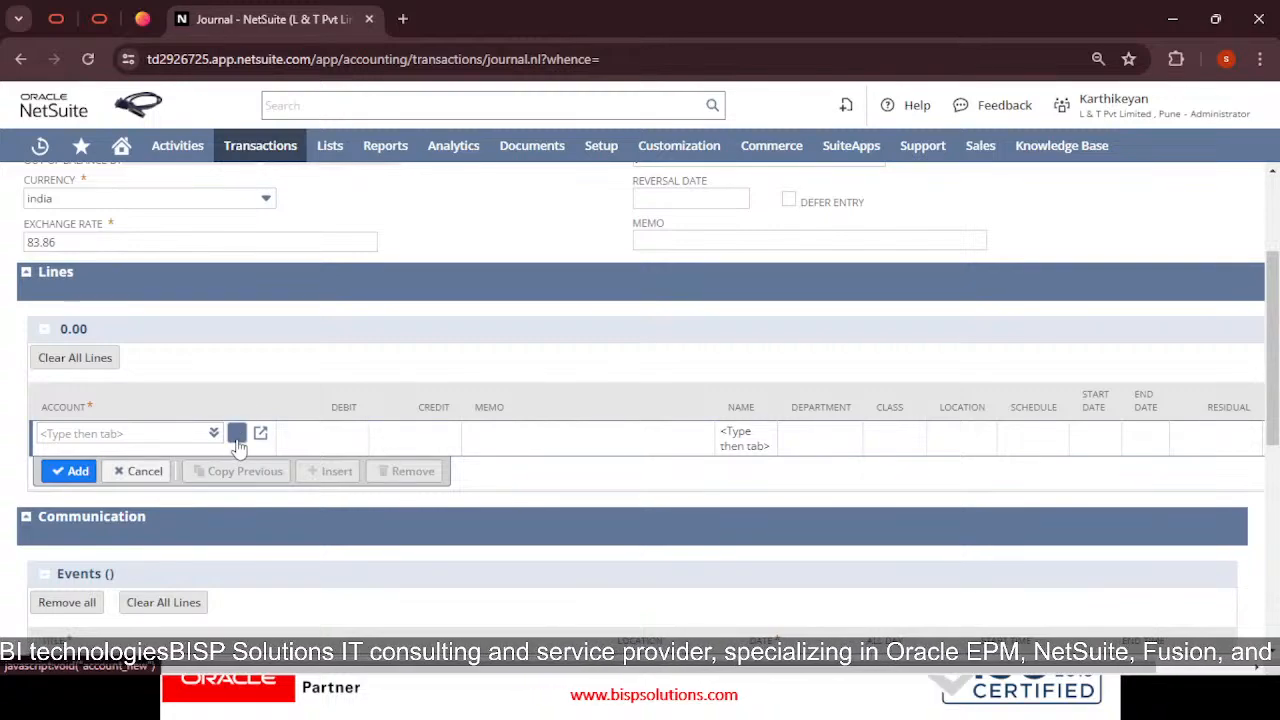
left_click(118, 174)
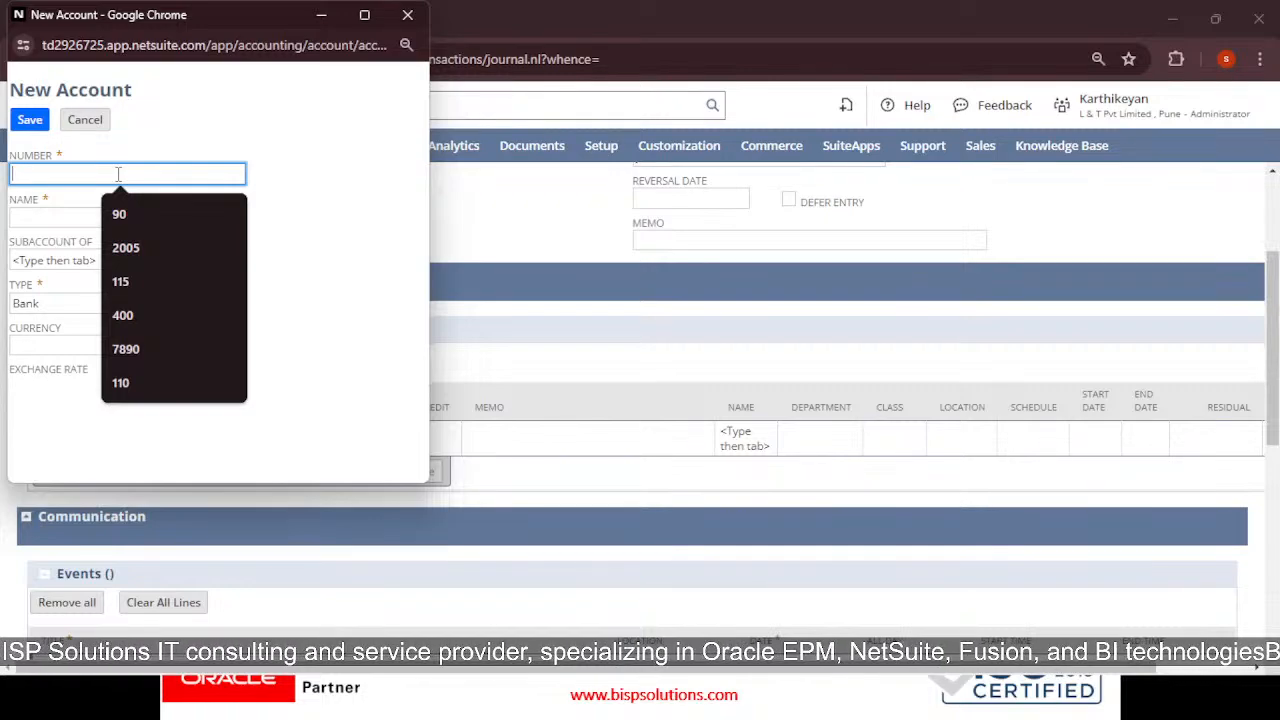
type("57")
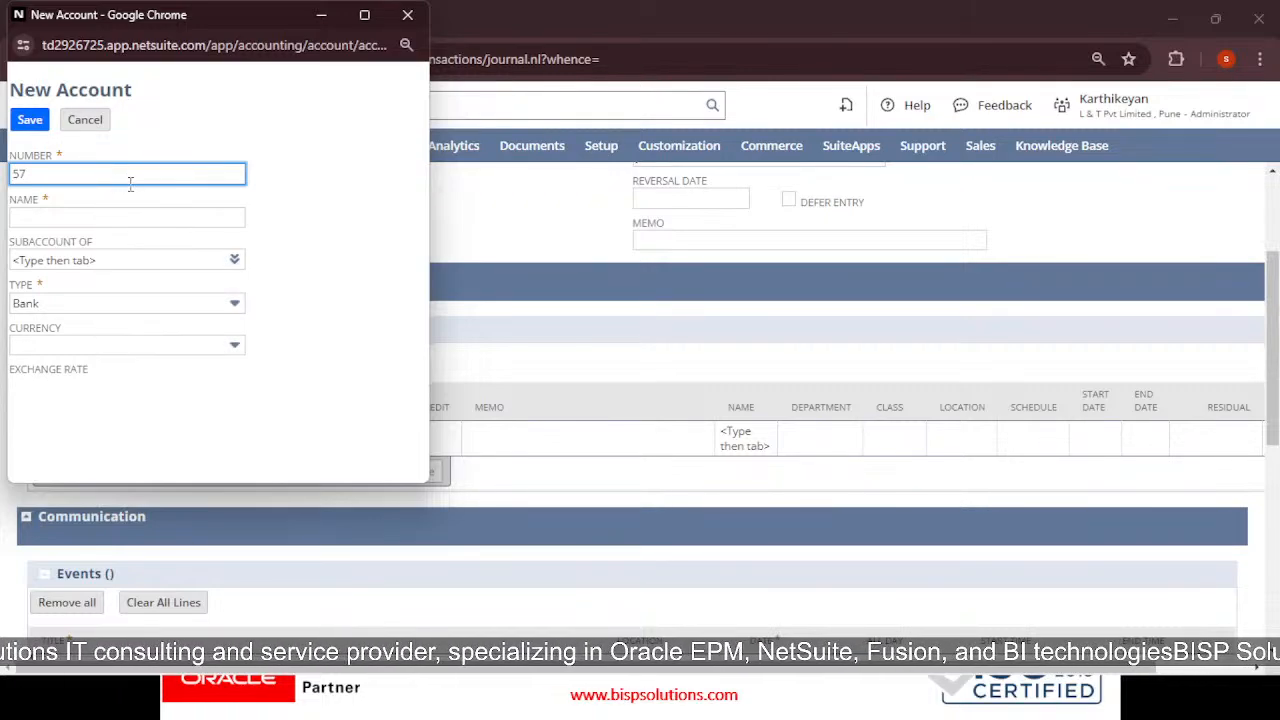
left_click(133, 215)
type("Ad")
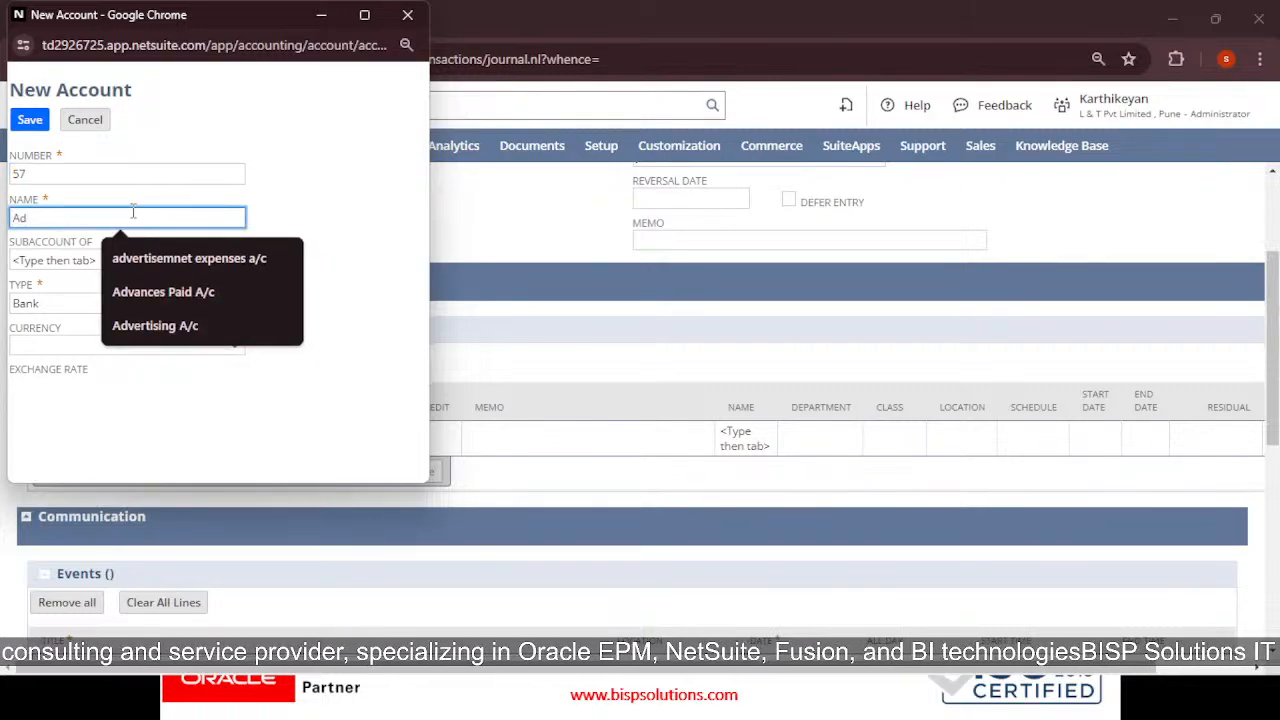
left_click(155, 260)
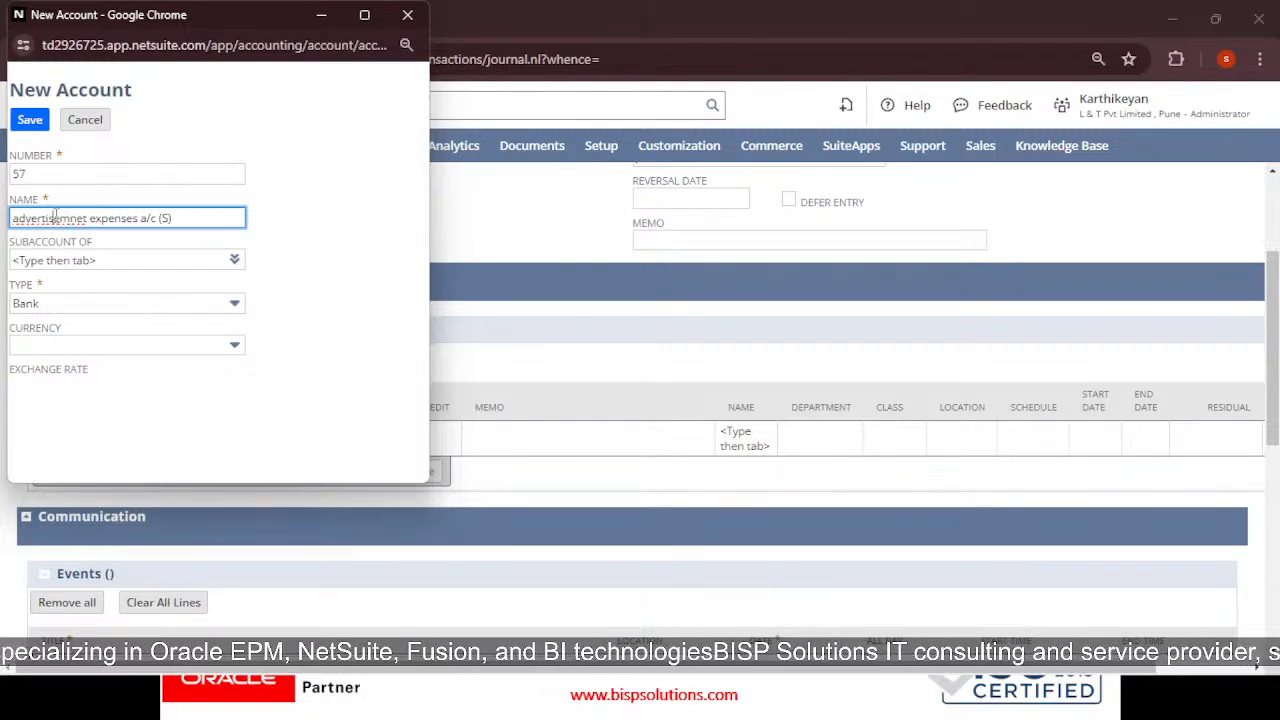
right_click(60, 217)
left_click(94, 240)
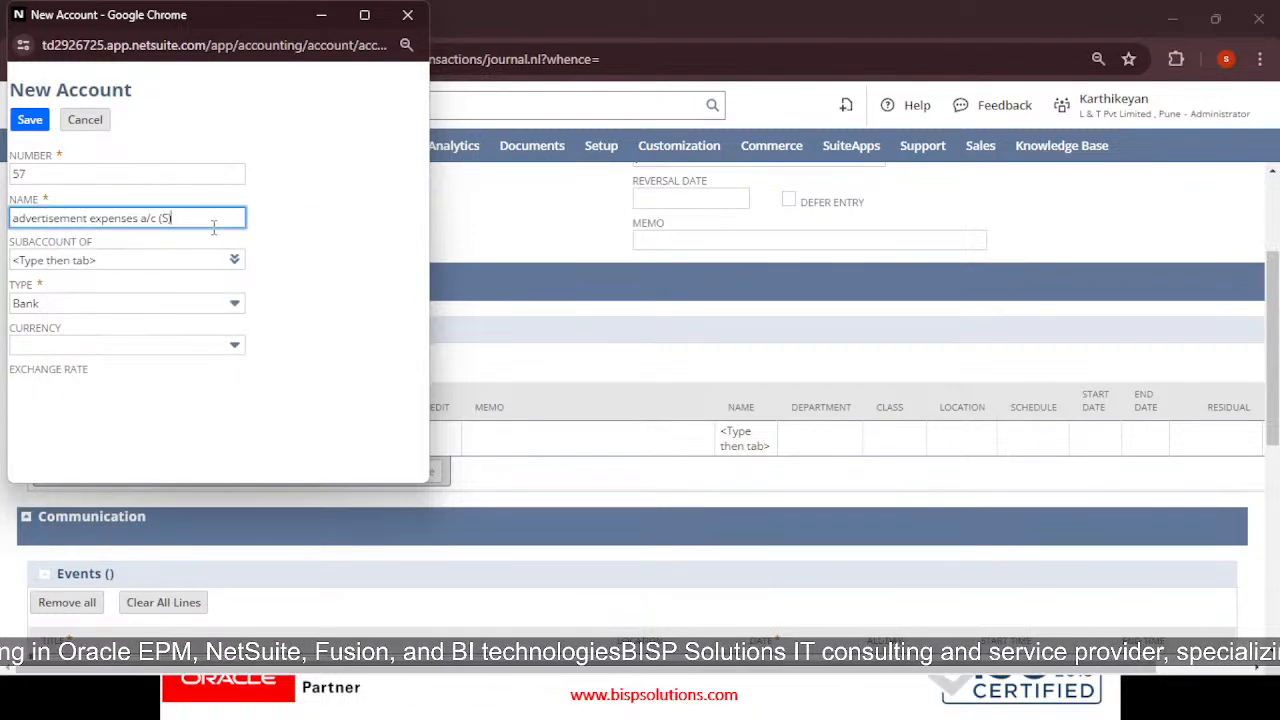
Make the account type Expense with india currency, accept the warning, and save it
left_click(80, 307)
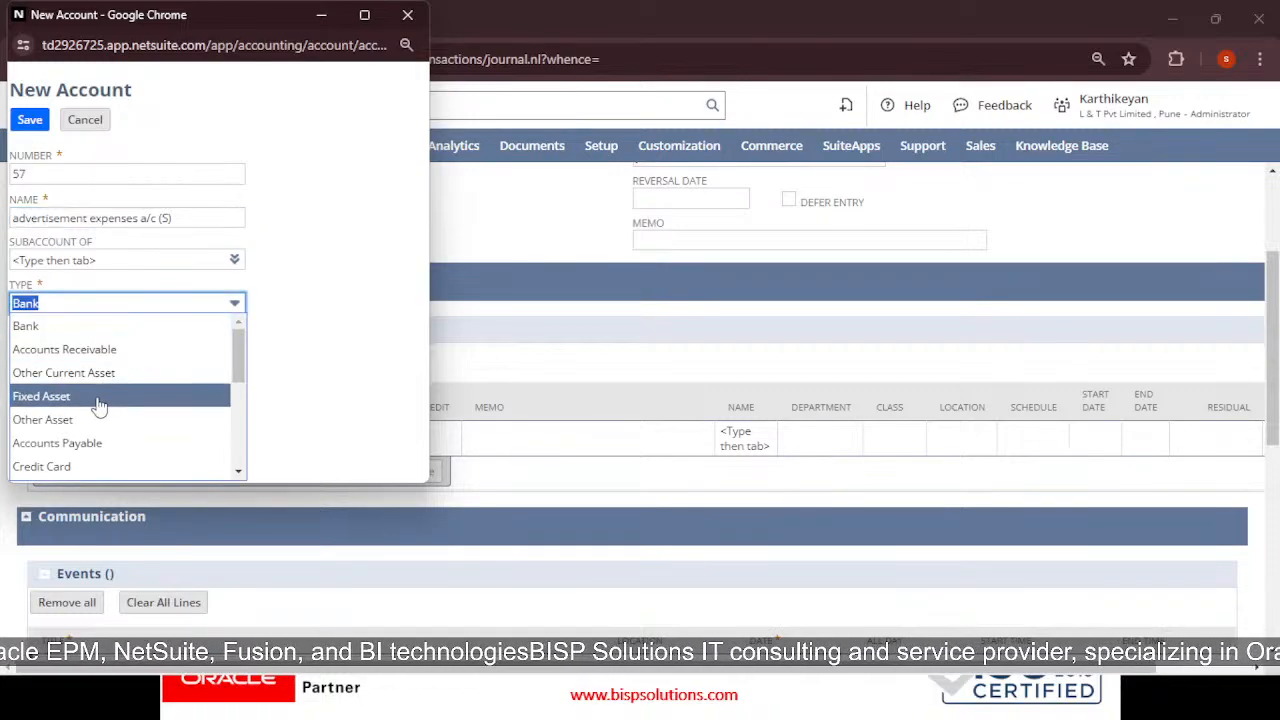
scroll(97, 412, "down", 3)
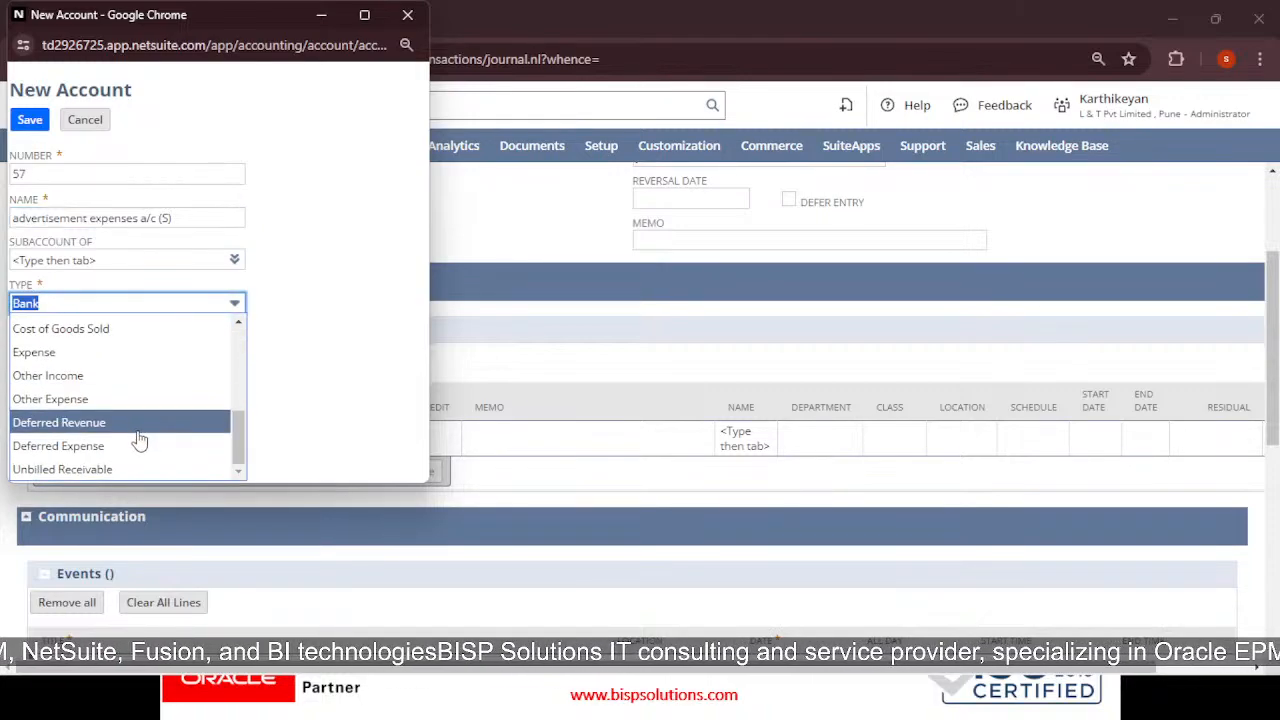
scroll(108, 400, "up", 2)
left_click(103, 448)
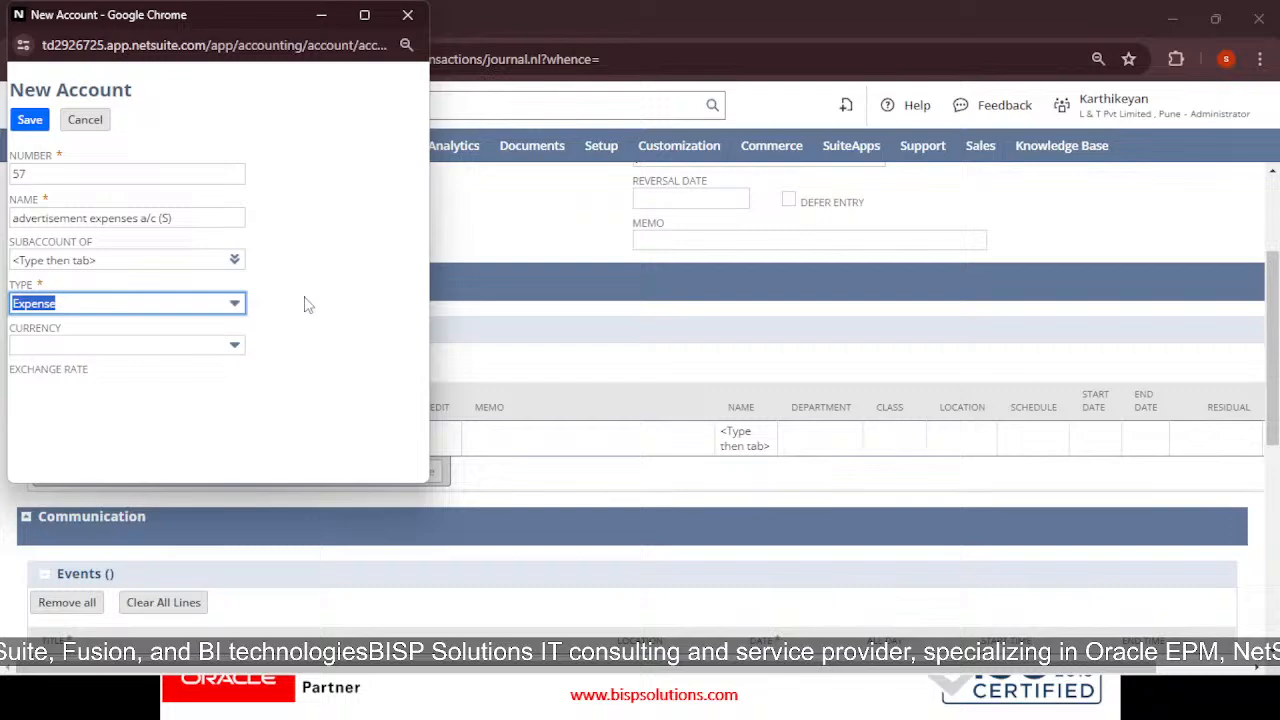
left_click(200, 344)
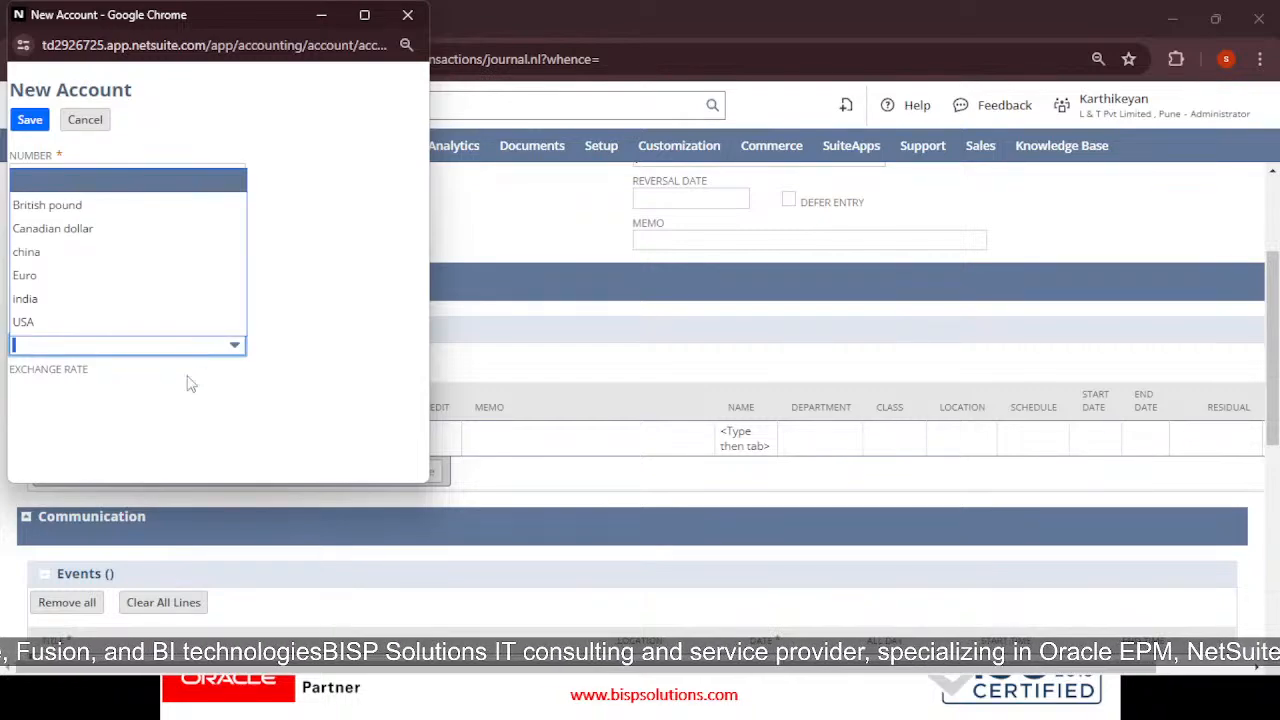
left_click(80, 299)
left_click(386, 262)
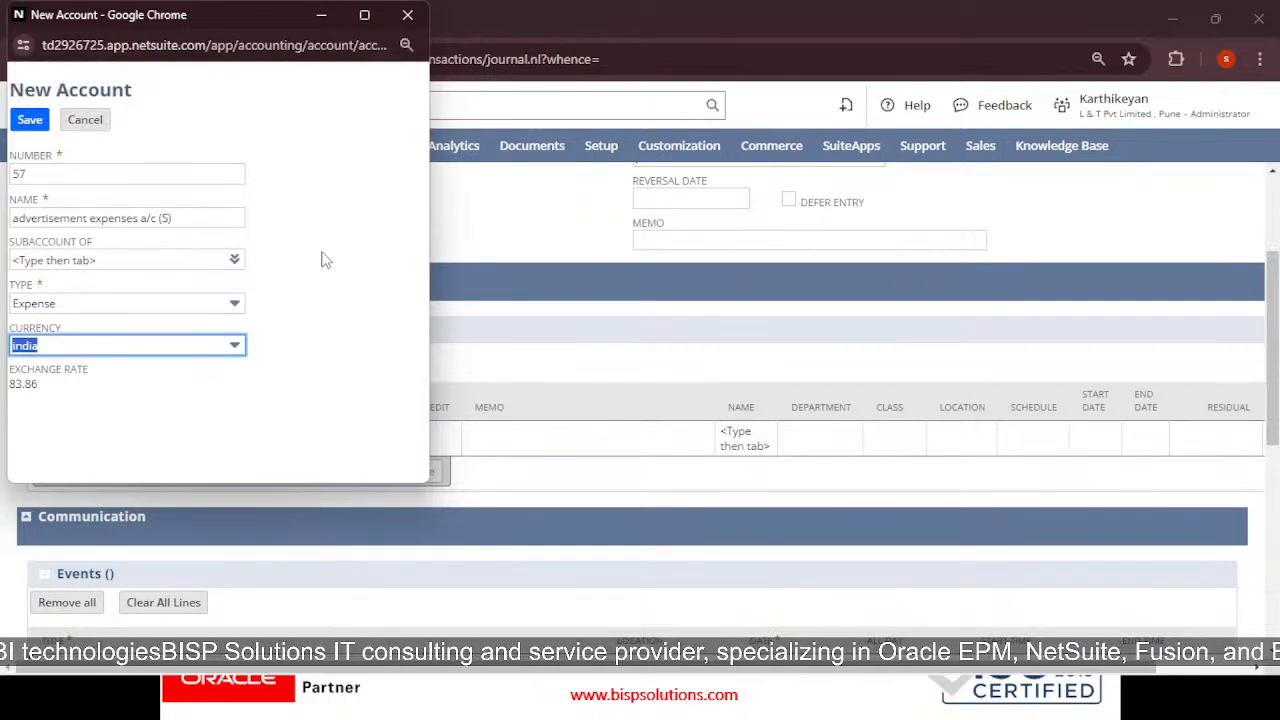
left_click(38, 127)
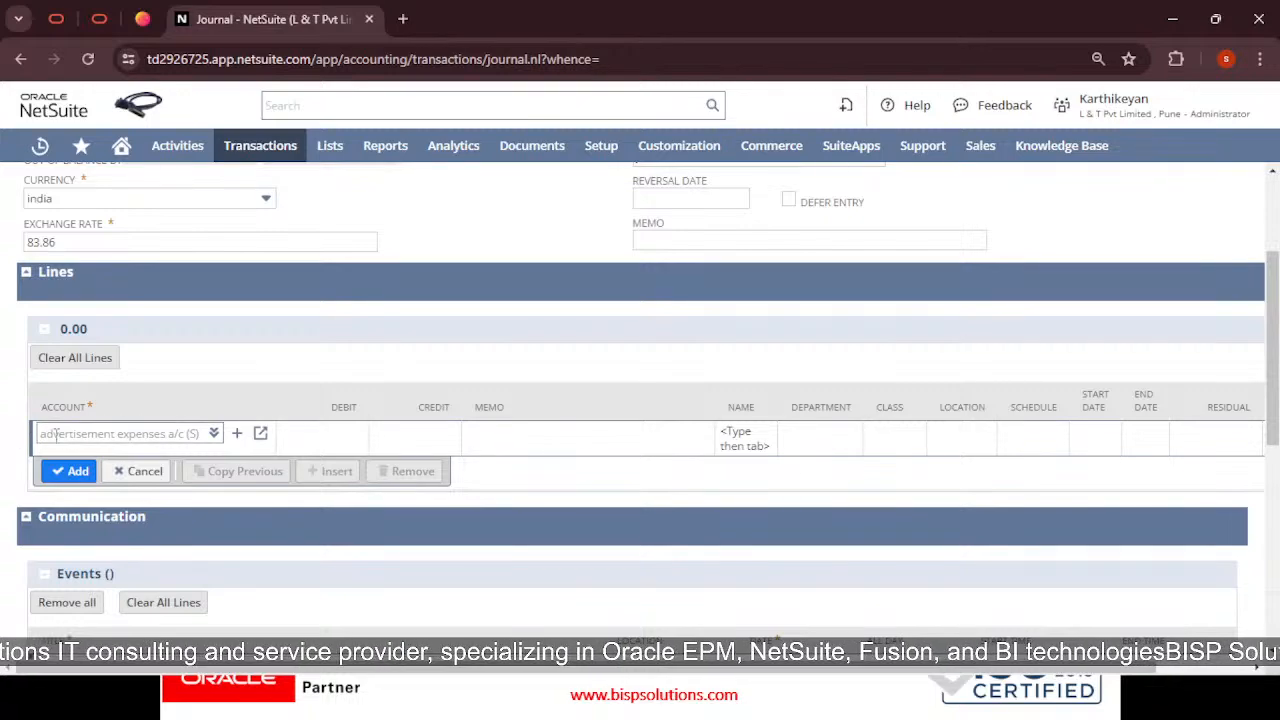
Debit 4,000.00 on the advertisement expenses line and commit it
left_click(322, 437)
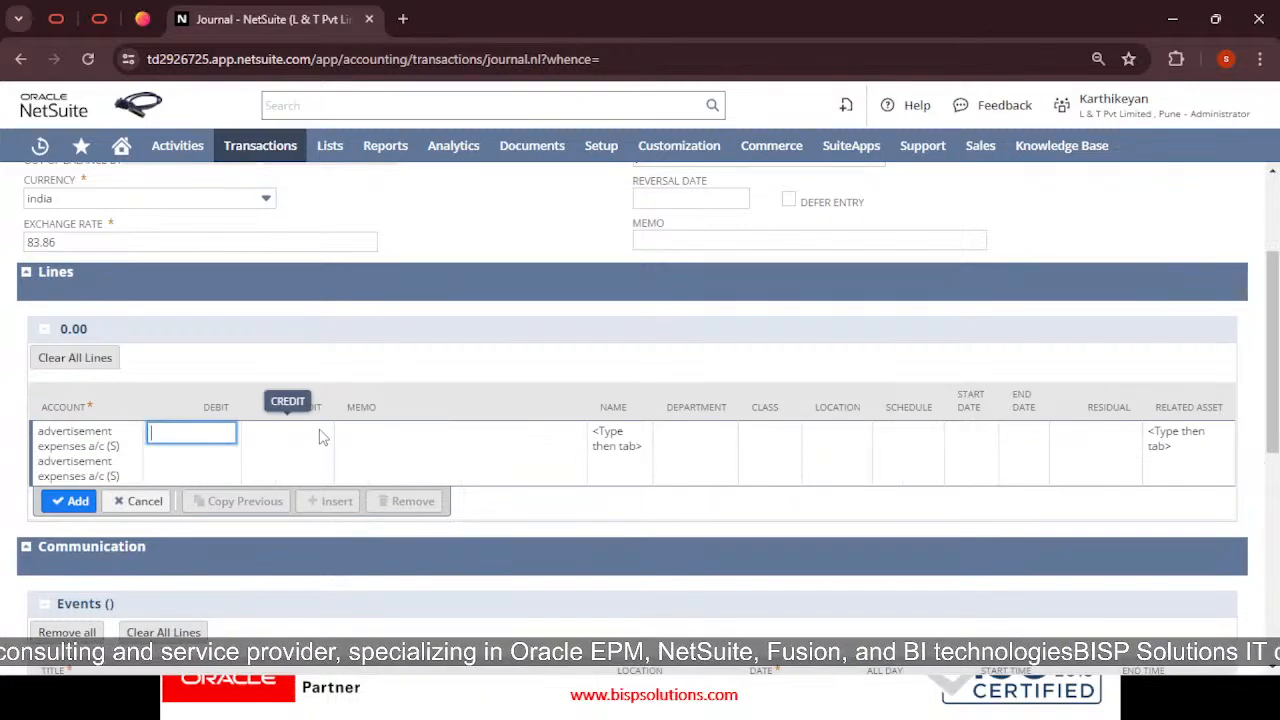
type("4,0")
key("Return")
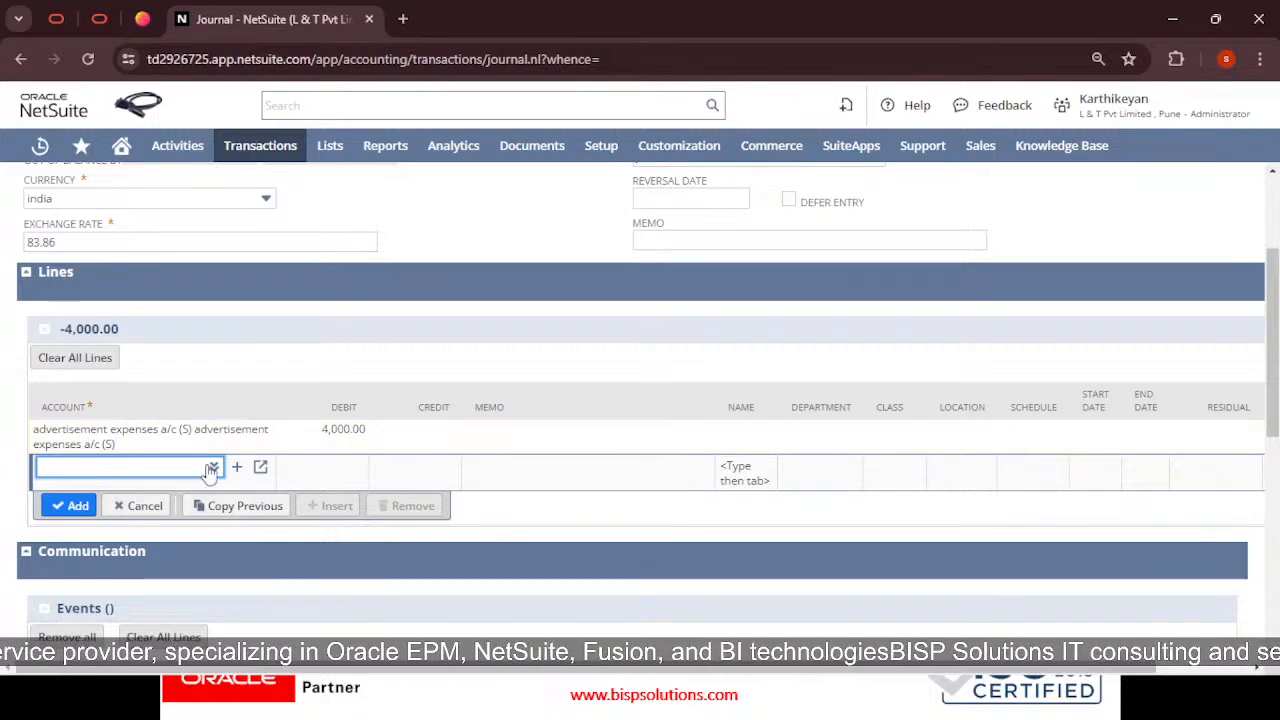
Add a second line crediting 5000 Purchases 4,000.00, balancing the entry at 0.00
type("p")
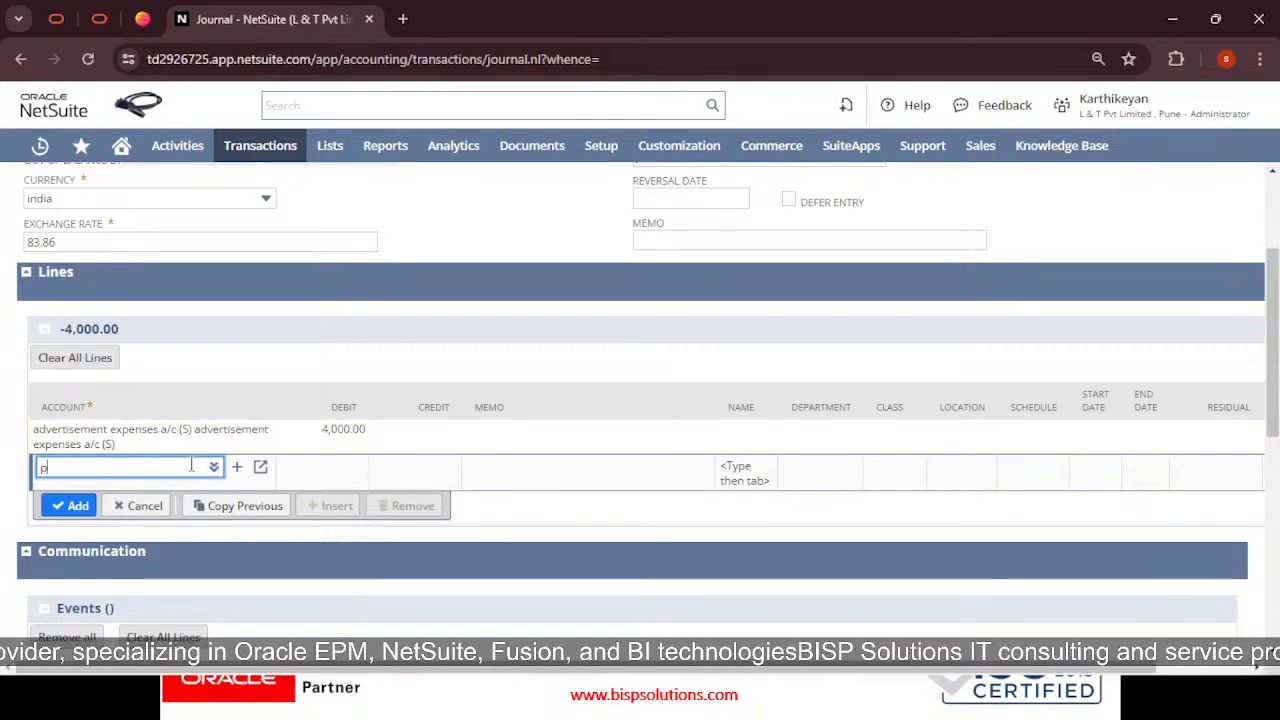
type("urchases")
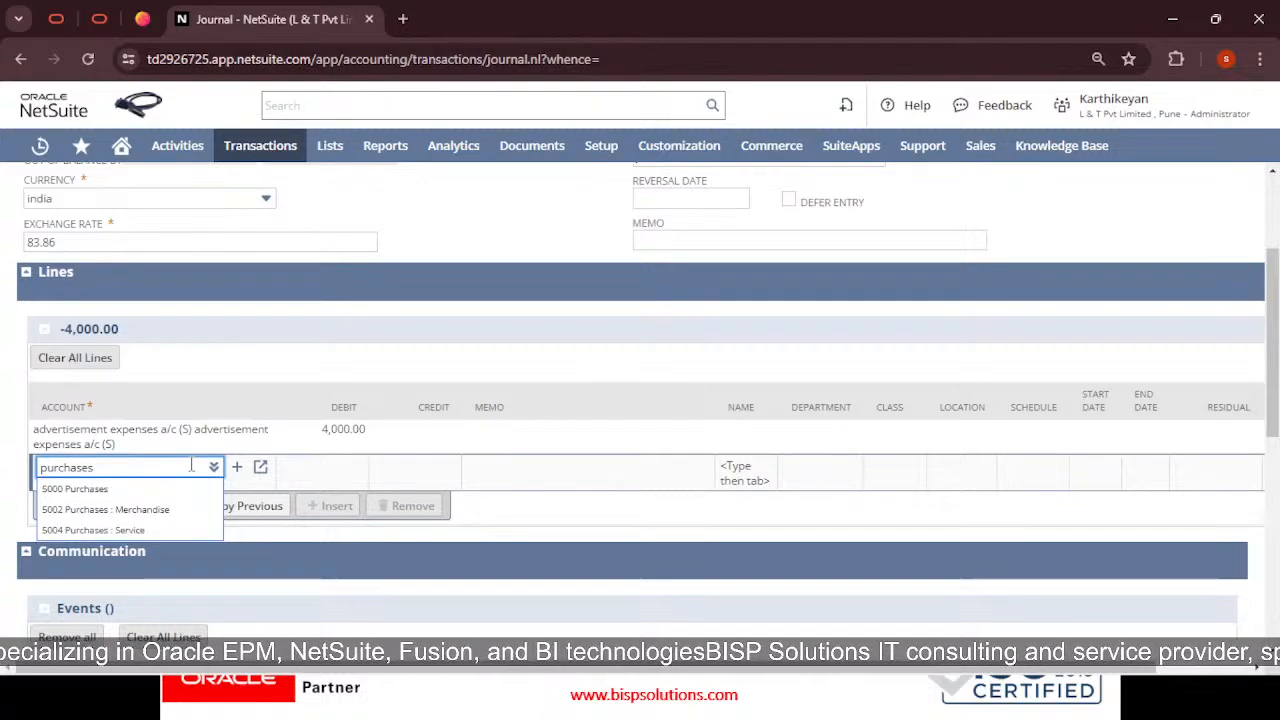
left_click(117, 499)
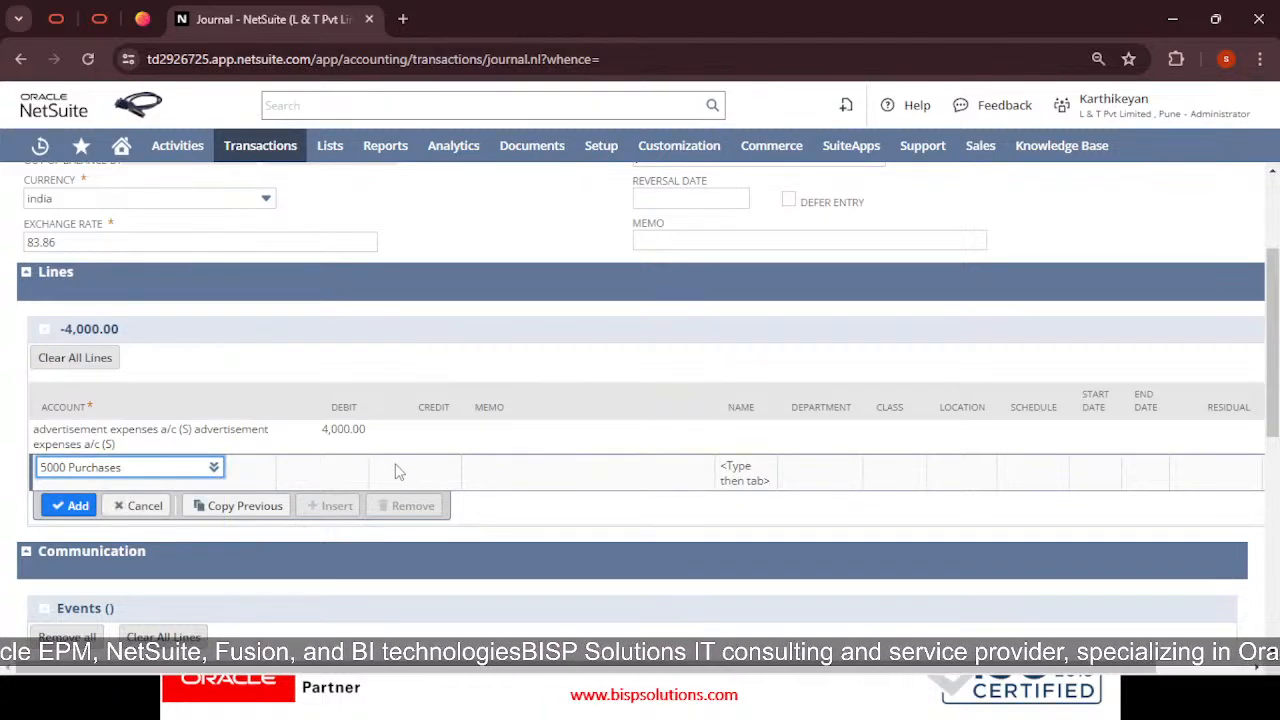
left_click(449, 471)
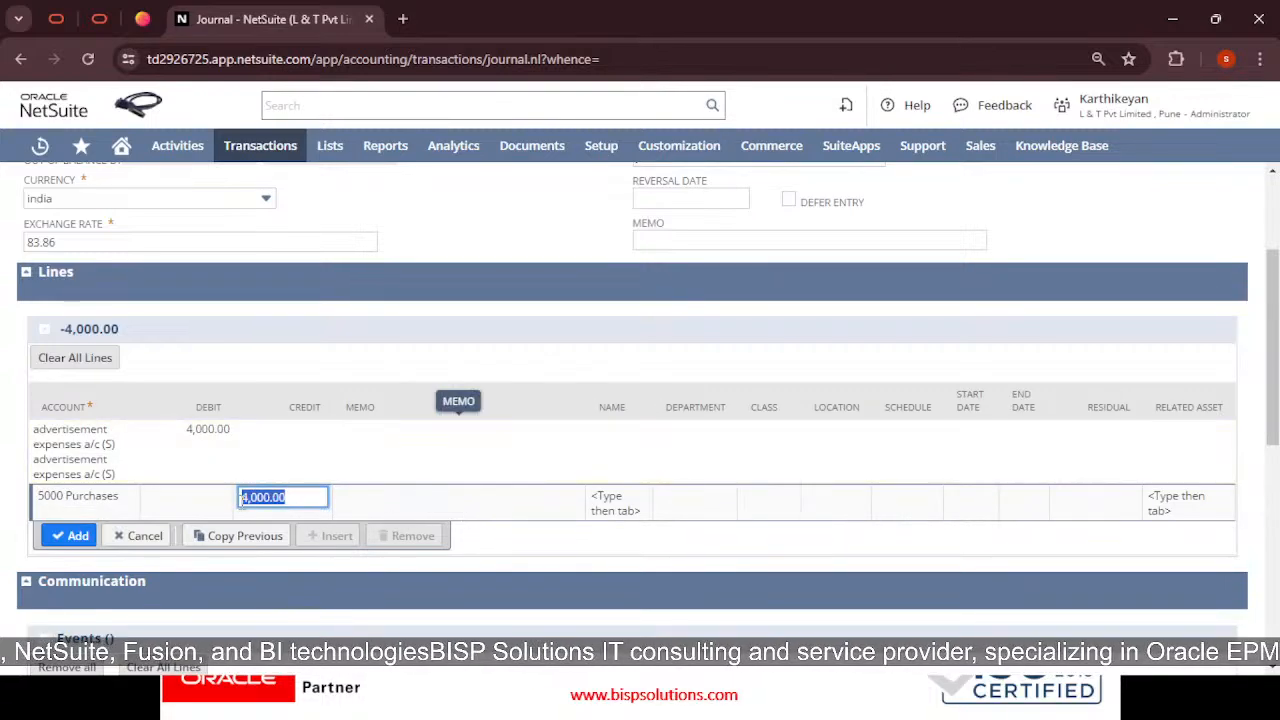
left_click(6, 506)
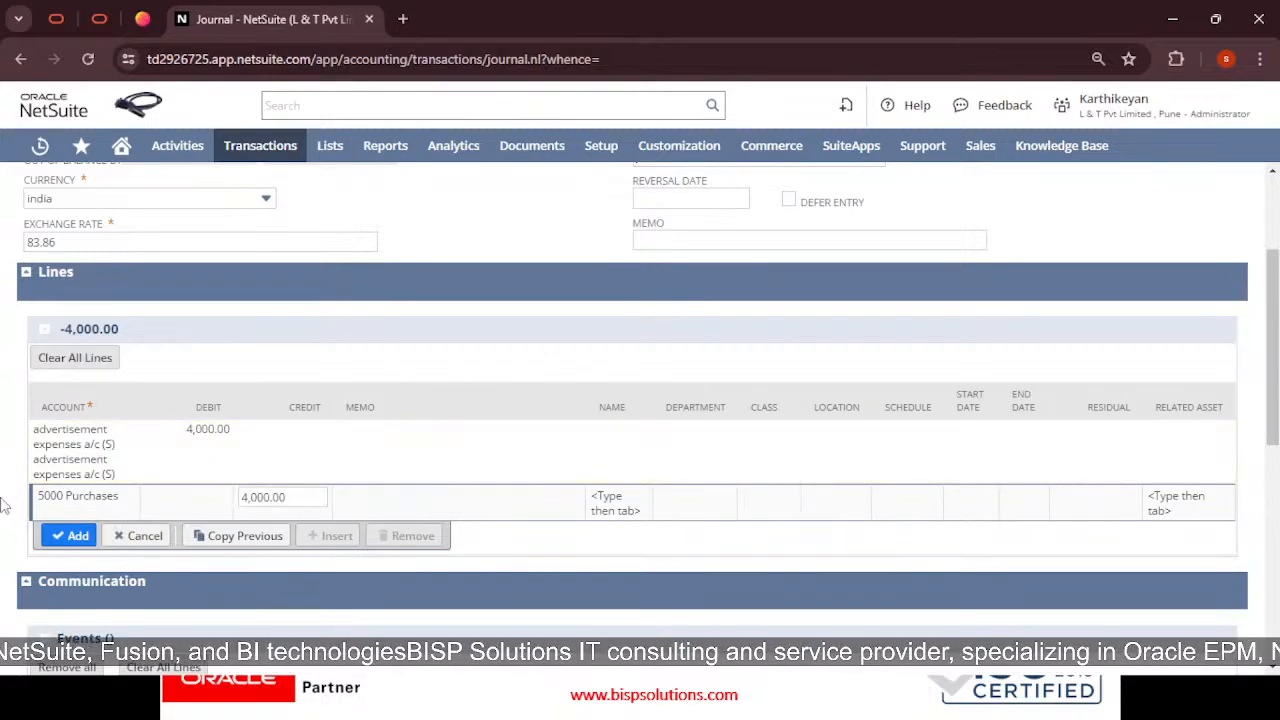
left_click(76, 548)
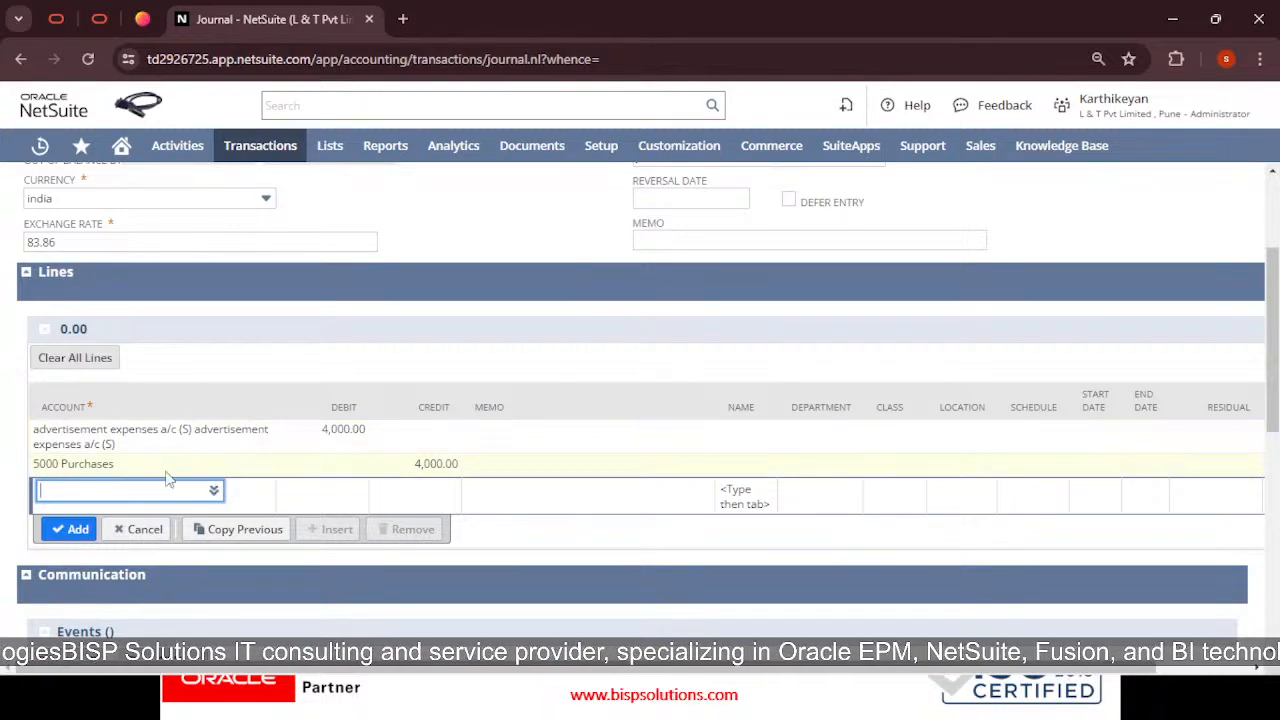
scroll(489, 488, "down", 2)
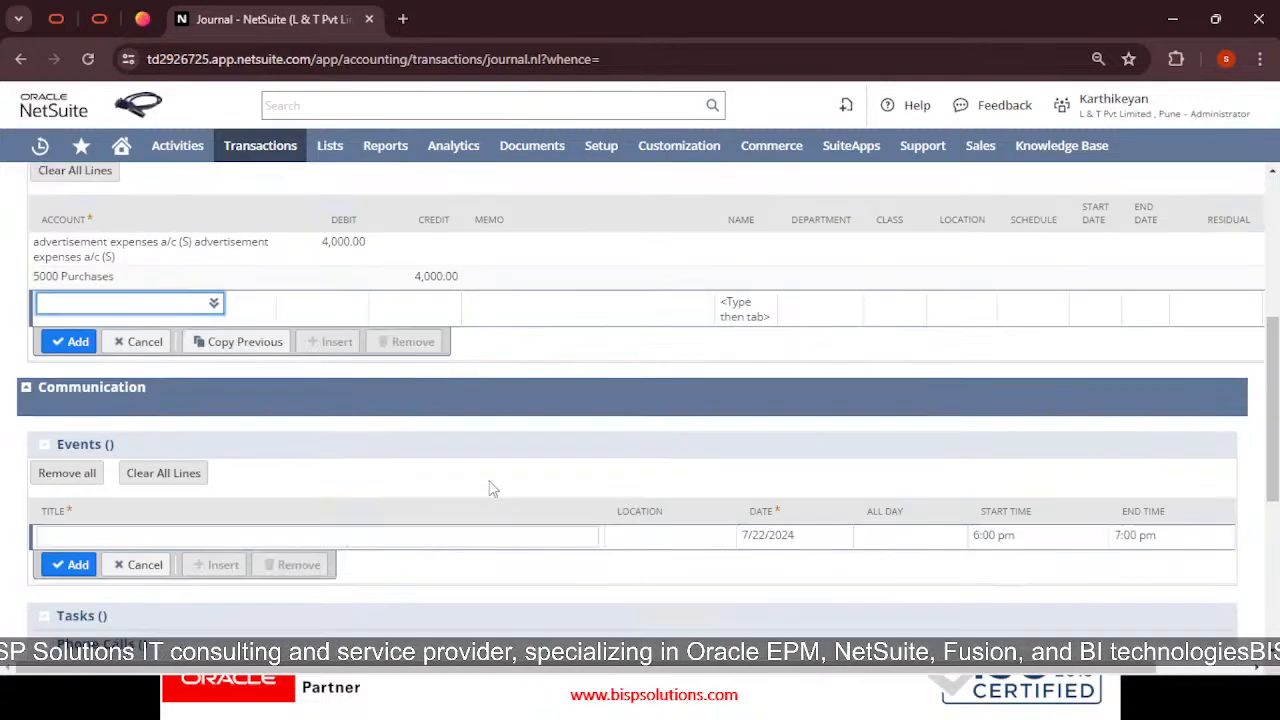
scroll(489, 488, "down", 4)
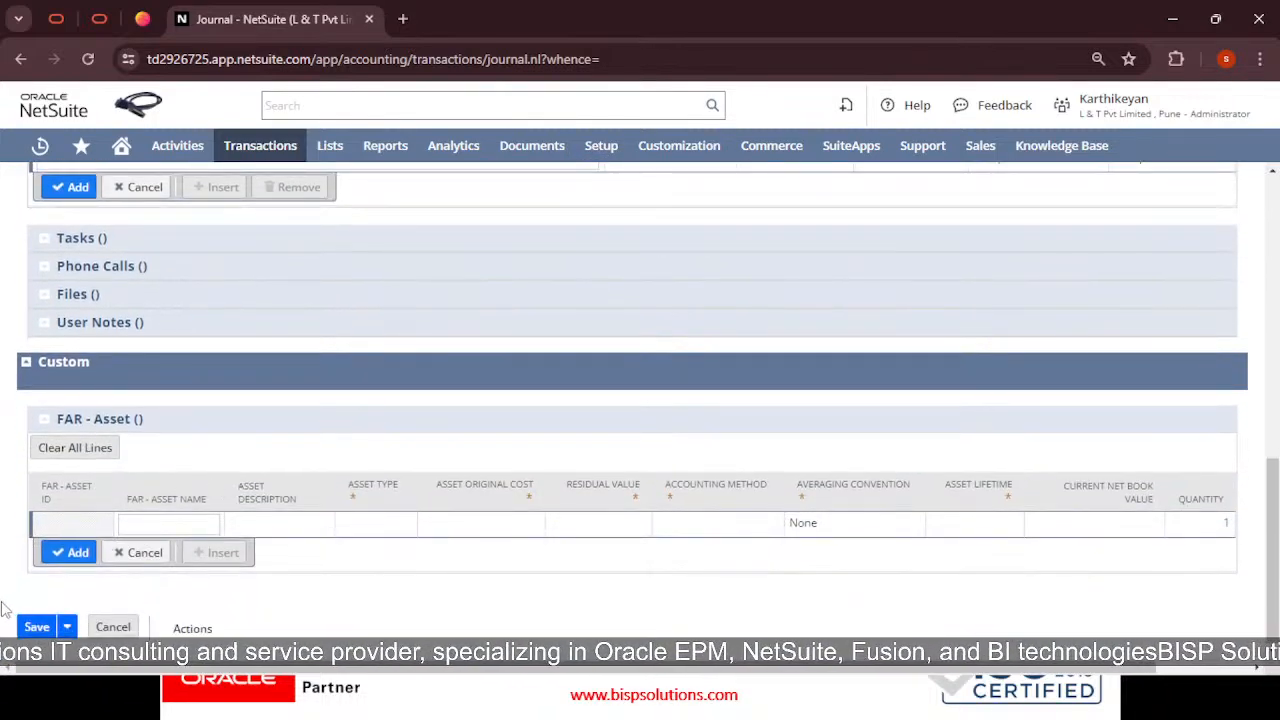
Save Journal 59 and review its header number and saved lines
left_click(40, 628)
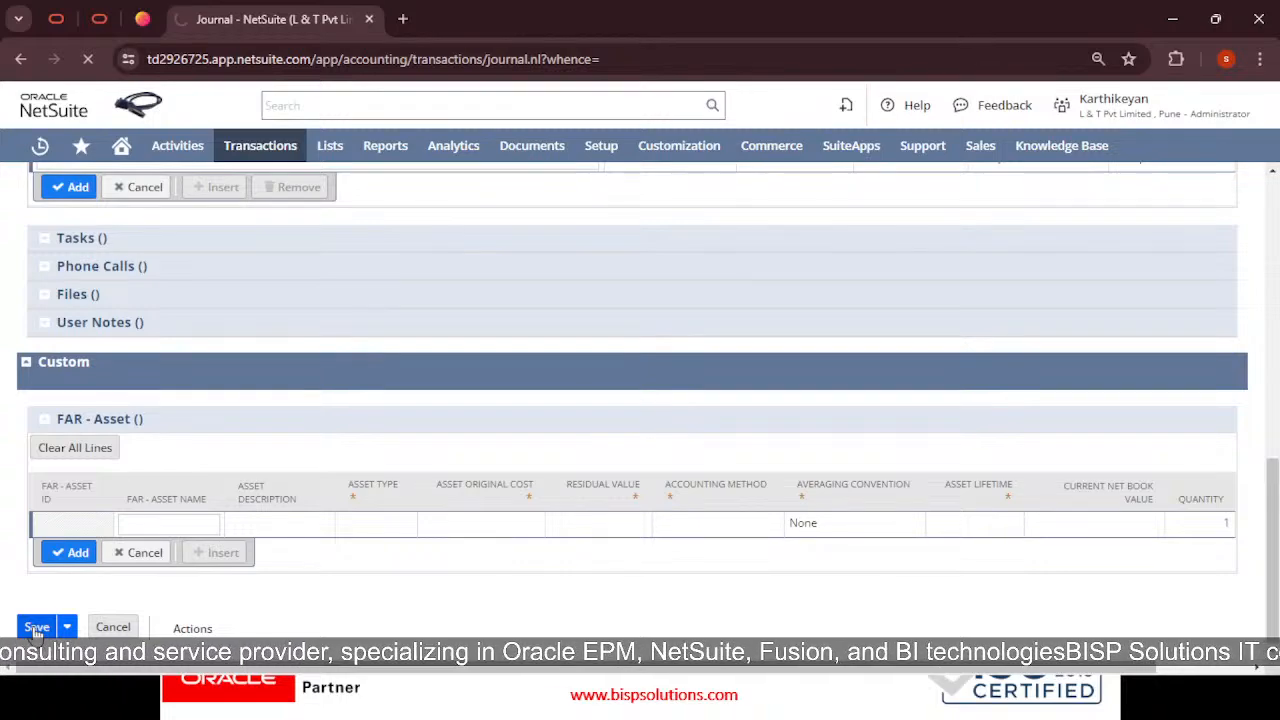
scroll(334, 505, "up", 10)
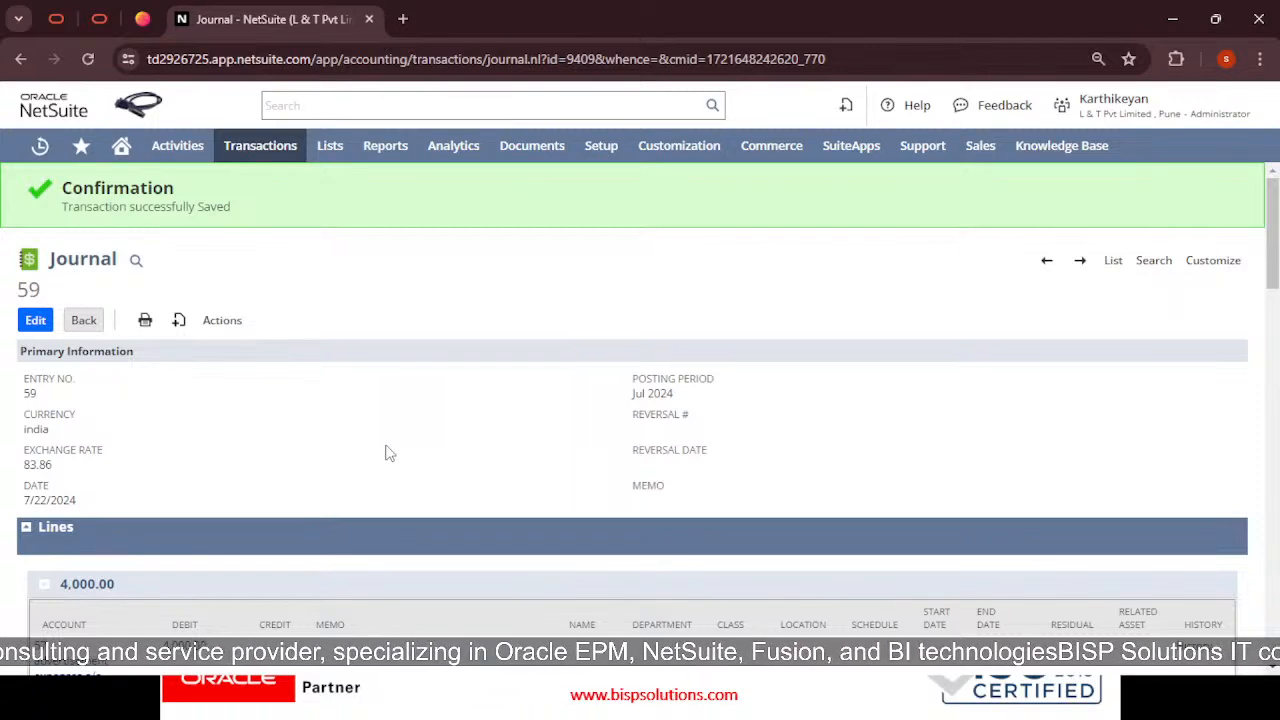
left_click_drag(46, 296, 4, 289)
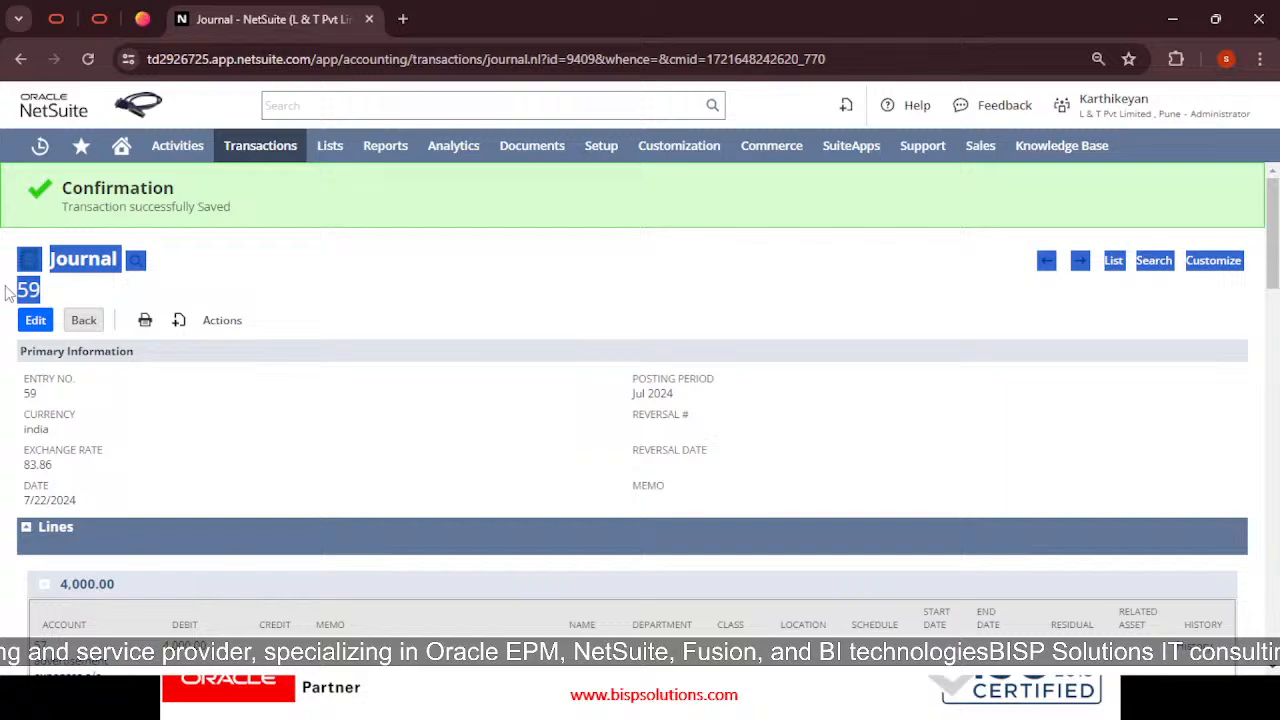
left_click(84, 293)
scroll(312, 446, "down", 2)
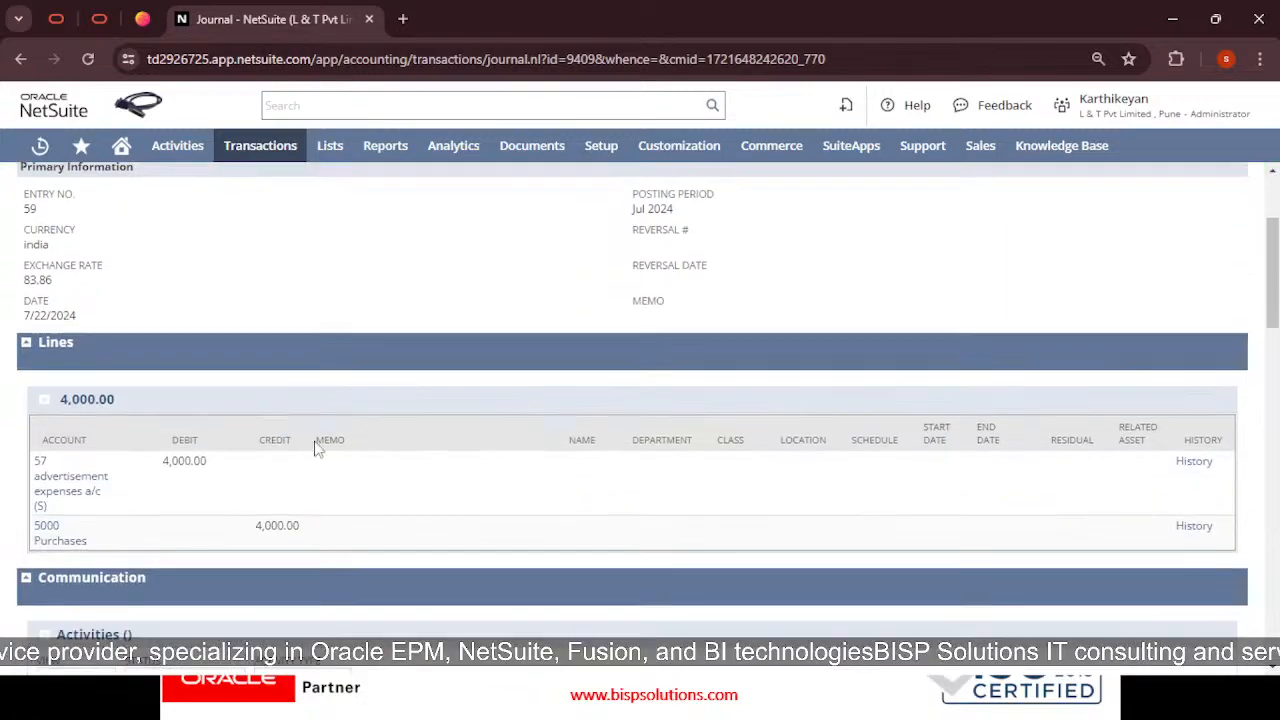
scroll(324, 440, "up", 2)
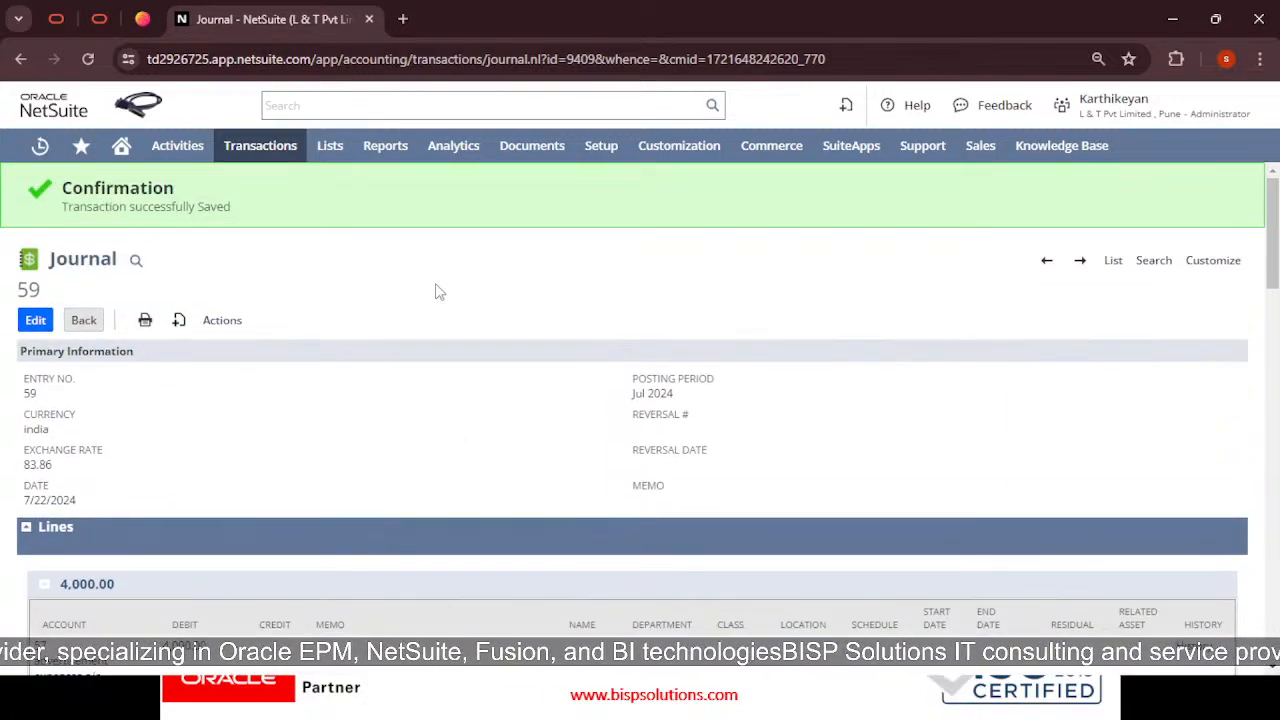
mouse_move(238, 318)
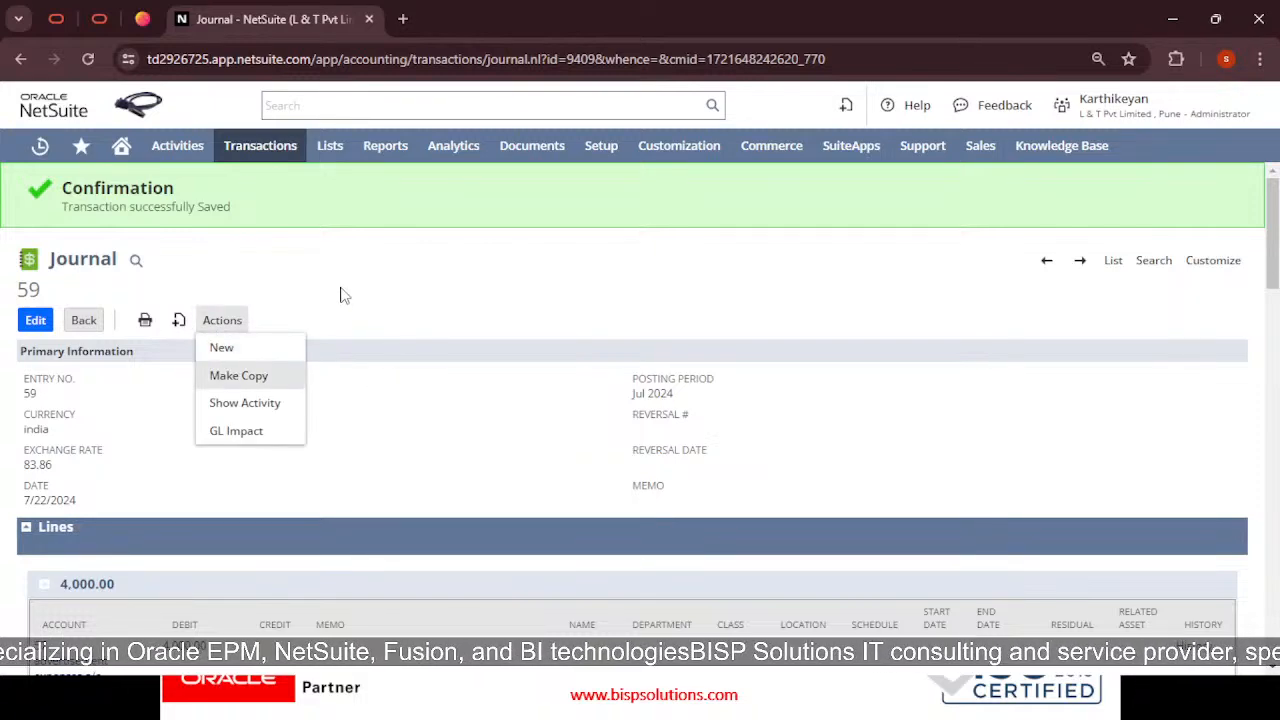
left_click(273, 431)
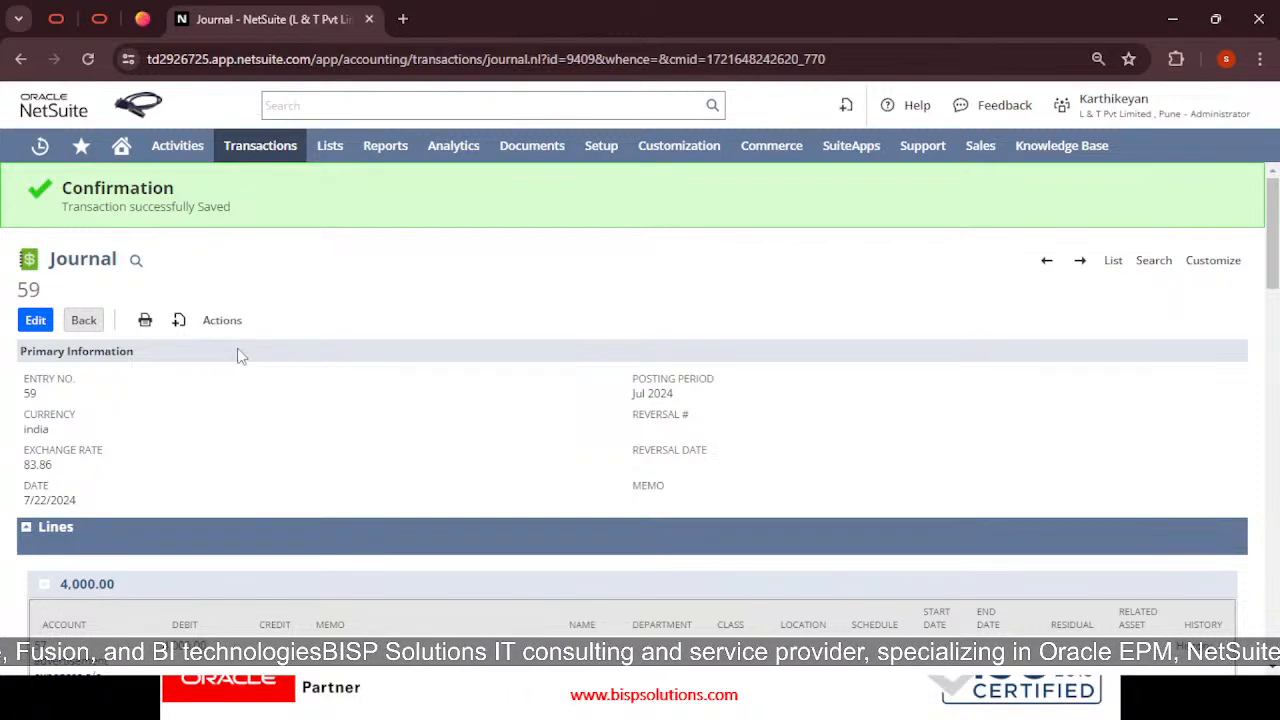
Open Journal 59's GL Impact and highlight the $335,440.00 debit and credit amounts
mouse_move(220, 320)
left_click(240, 432)
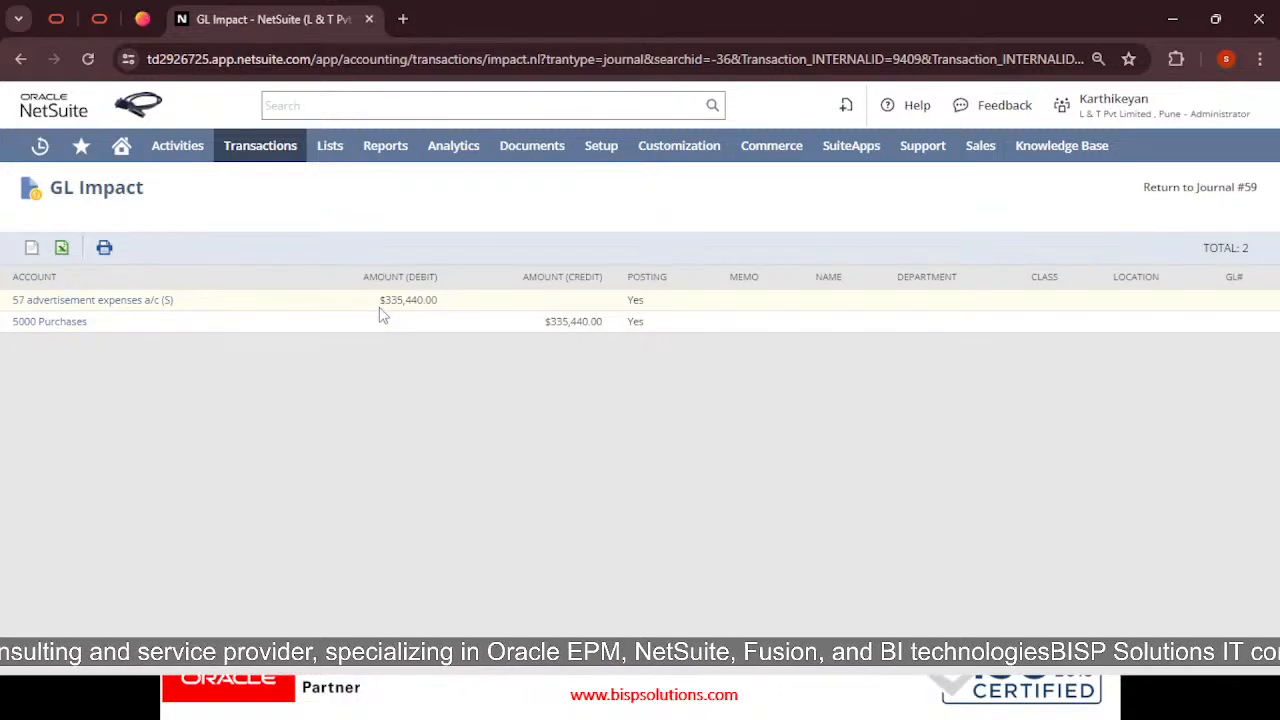
left_click_drag(382, 299, 245, 330)
left_click_drag(554, 327, 602, 334)
left_click(528, 430)
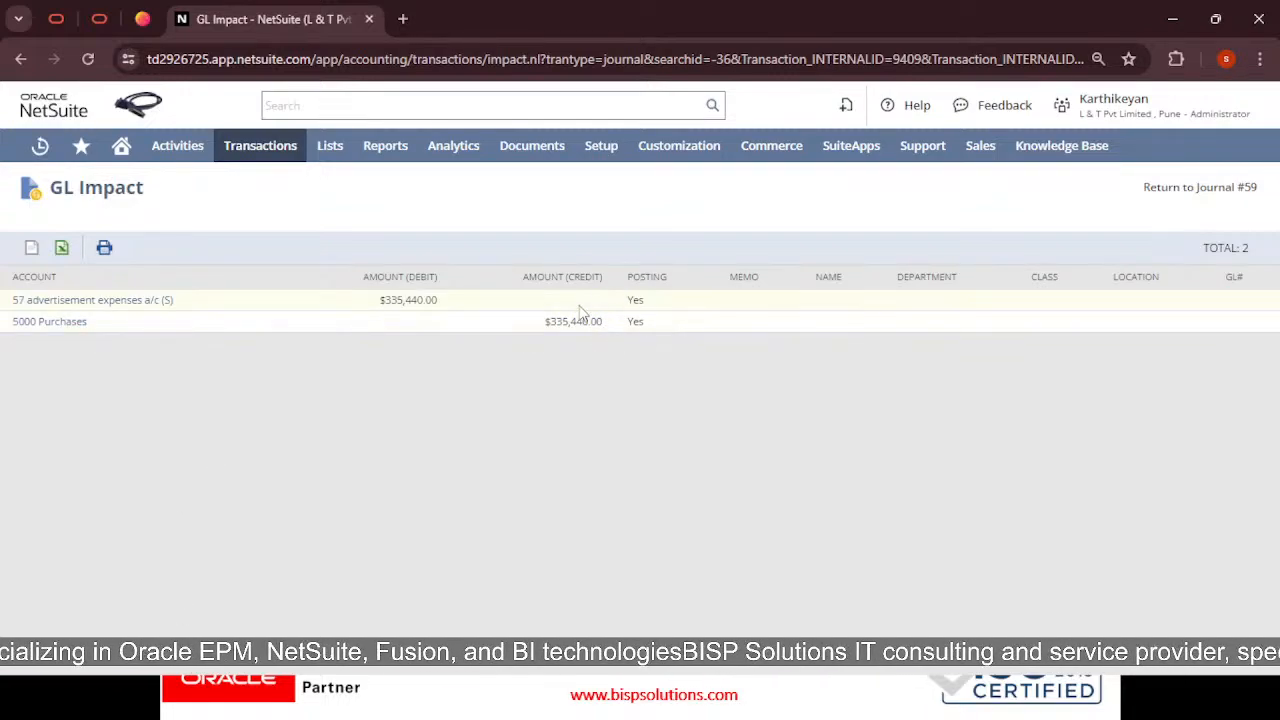
left_click_drag(437, 305, 387, 301)
left_click(497, 322)
left_click(461, 232)
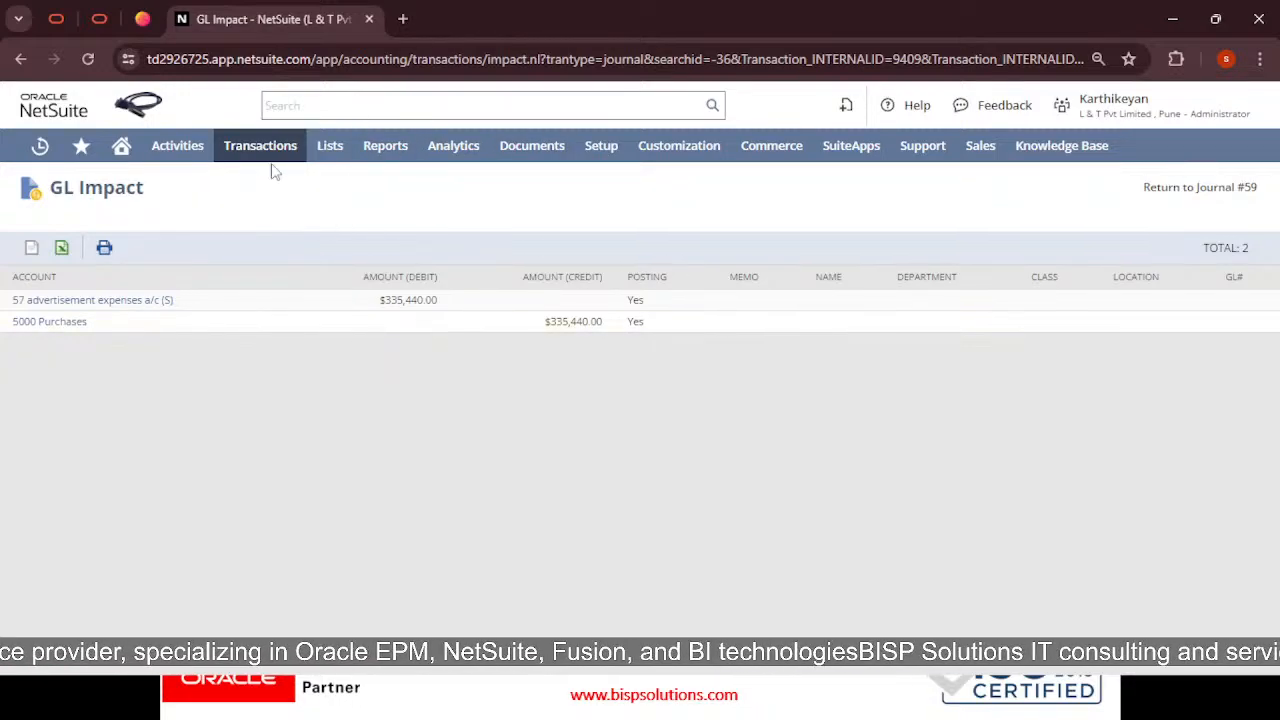
Open the General Ledger report from Reports > Financial, then switch to the Word notes
mouse_move(280, 152)
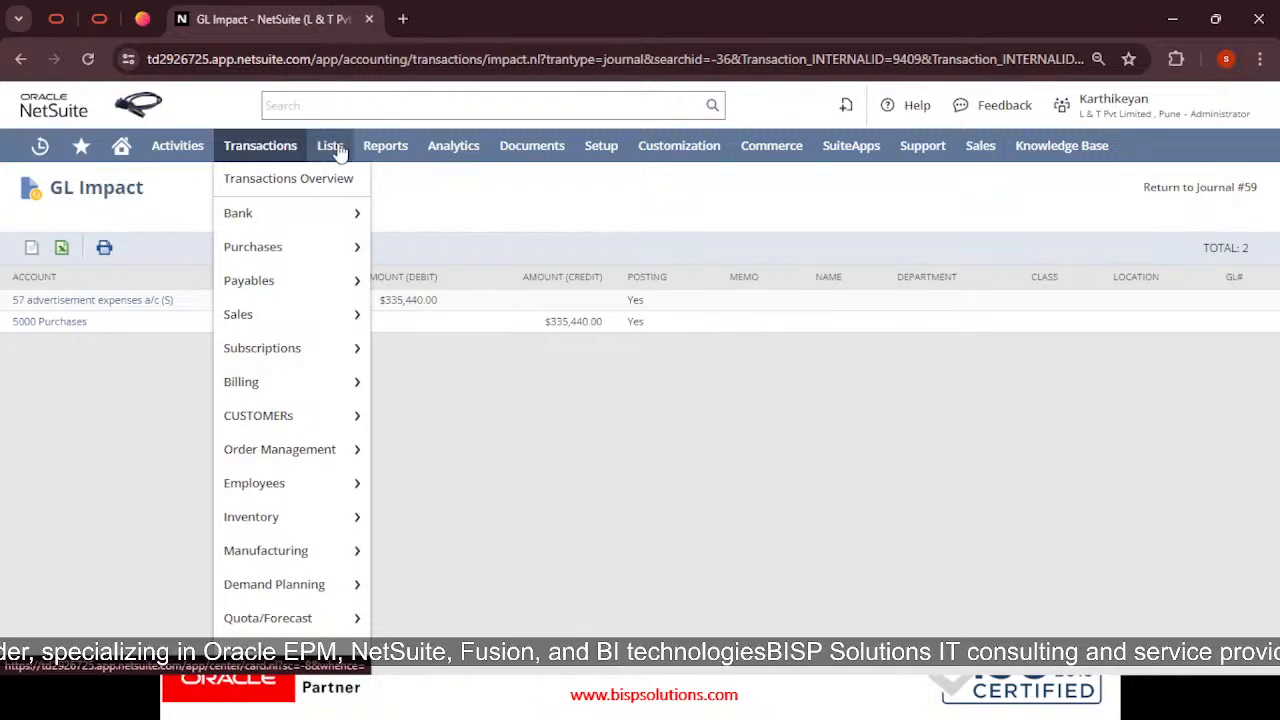
mouse_move(385, 152)
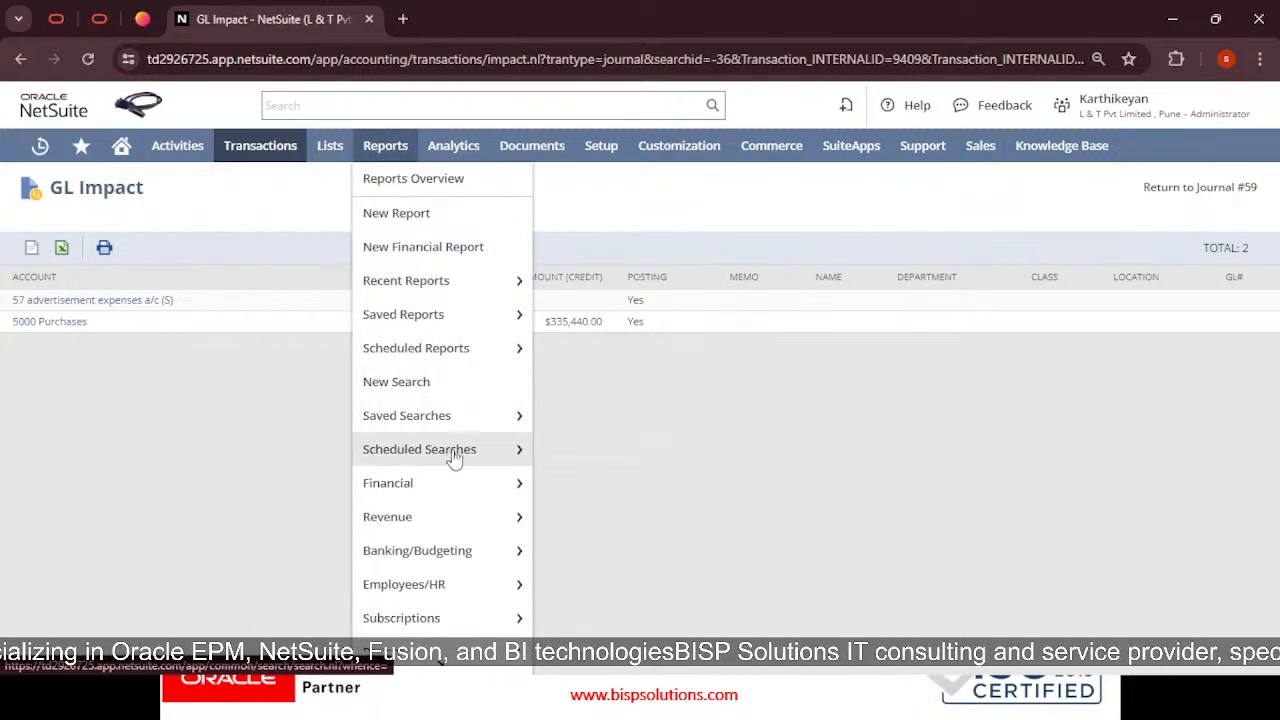
mouse_move(460, 489)
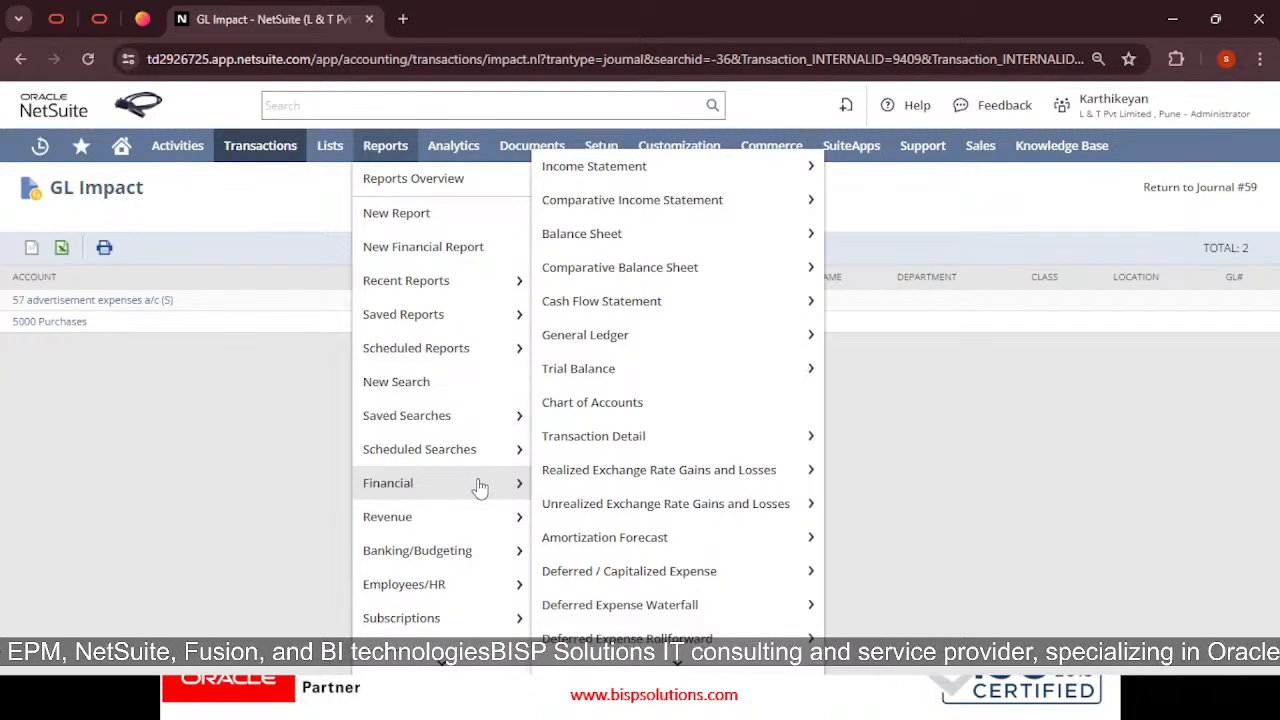
left_click(588, 337)
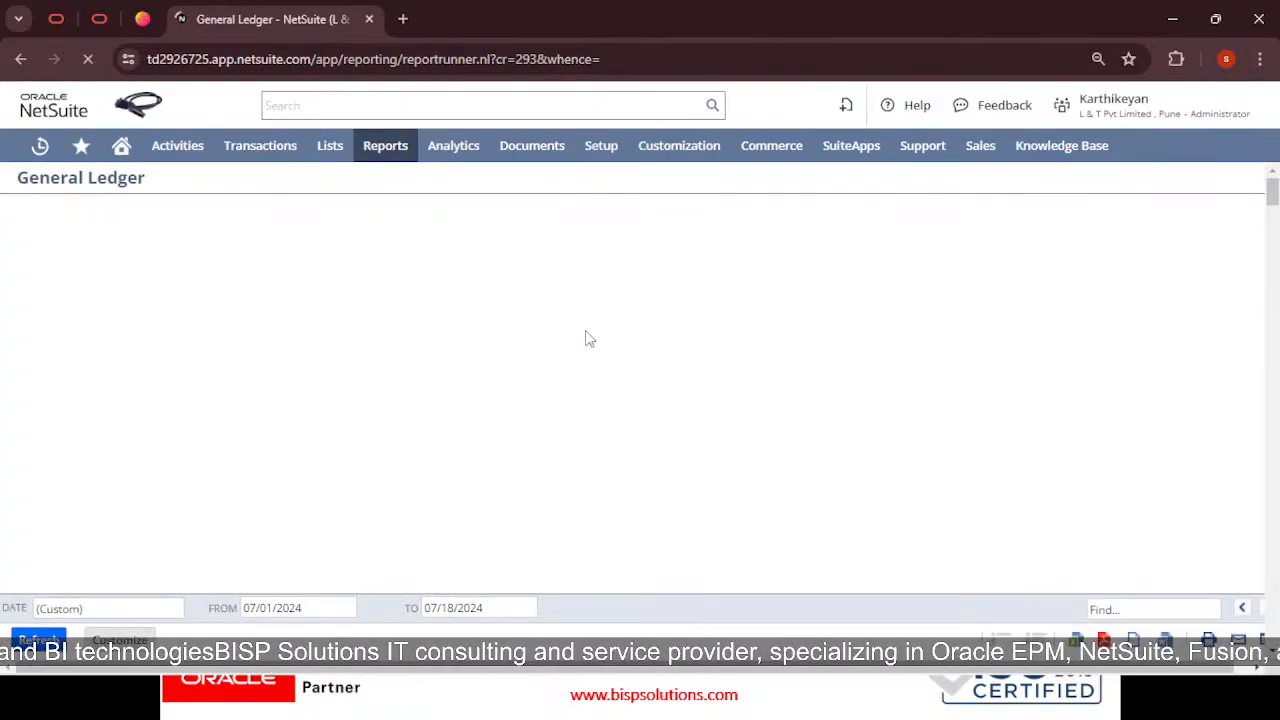
key("alt+Tab")
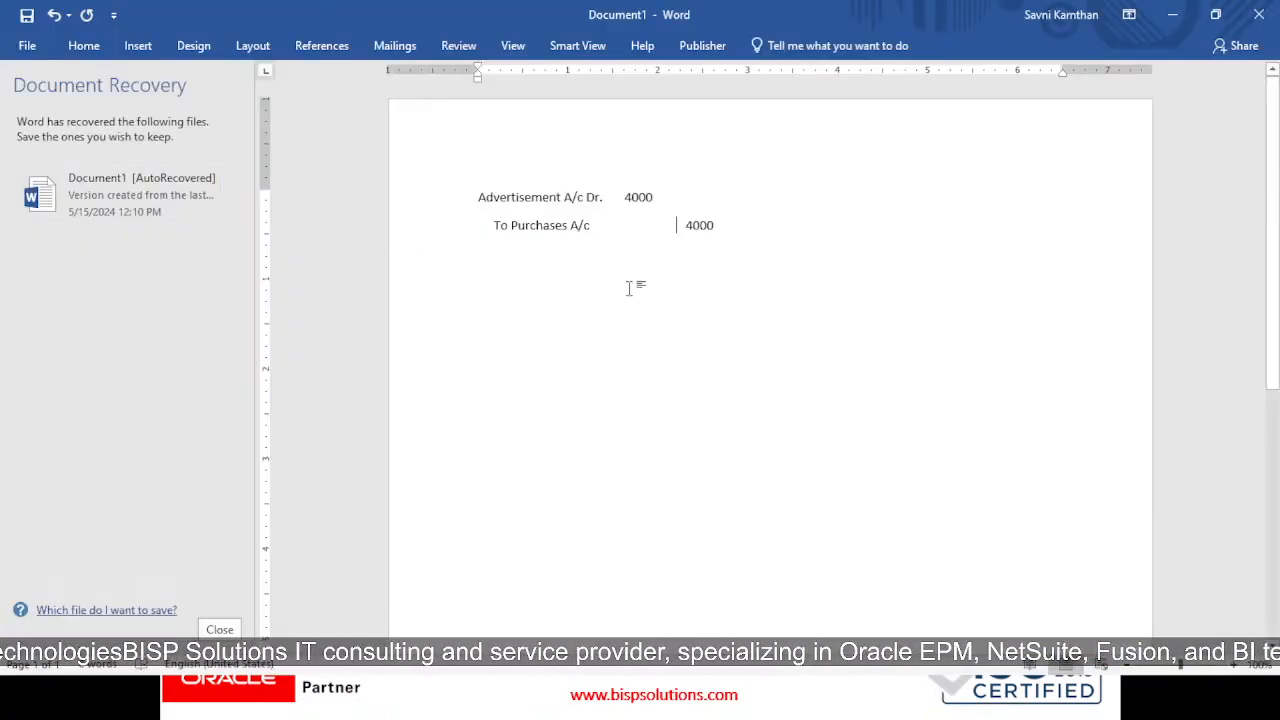
Add the note '1/ General Ledger option' below the entry, save, and return to NetSuite
left_click(763, 256)
key("Return")
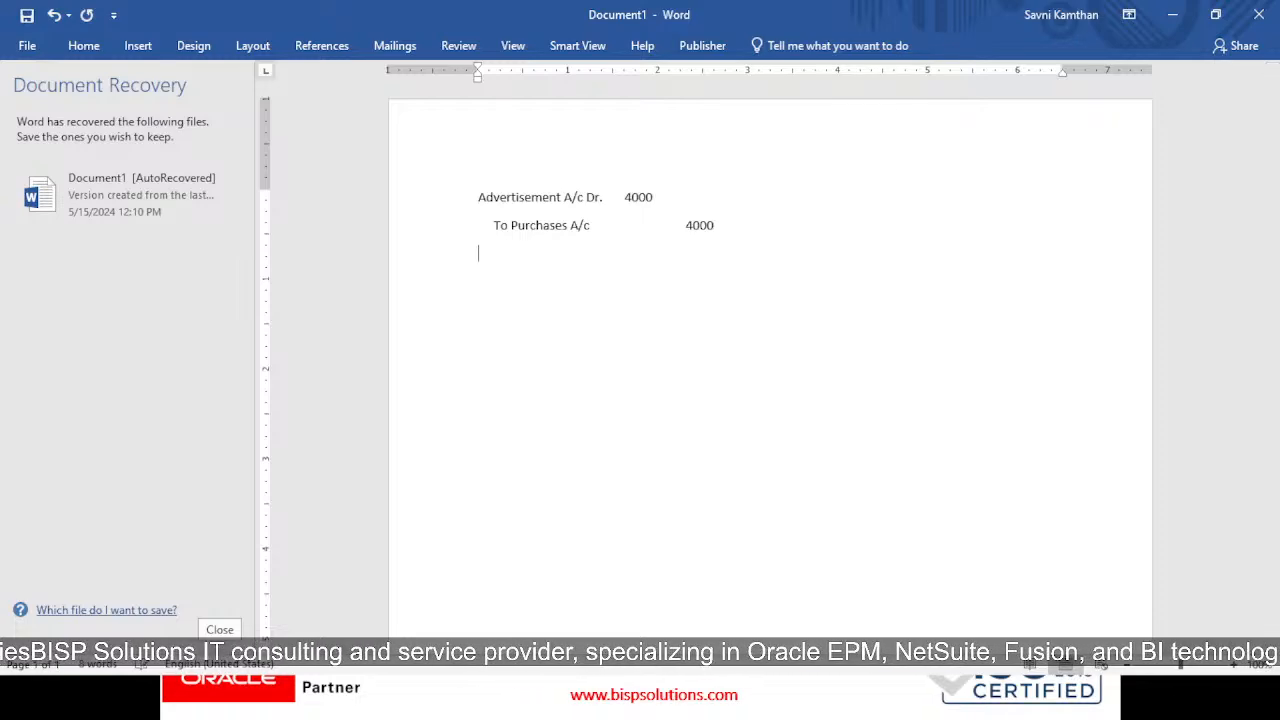
type("1/")
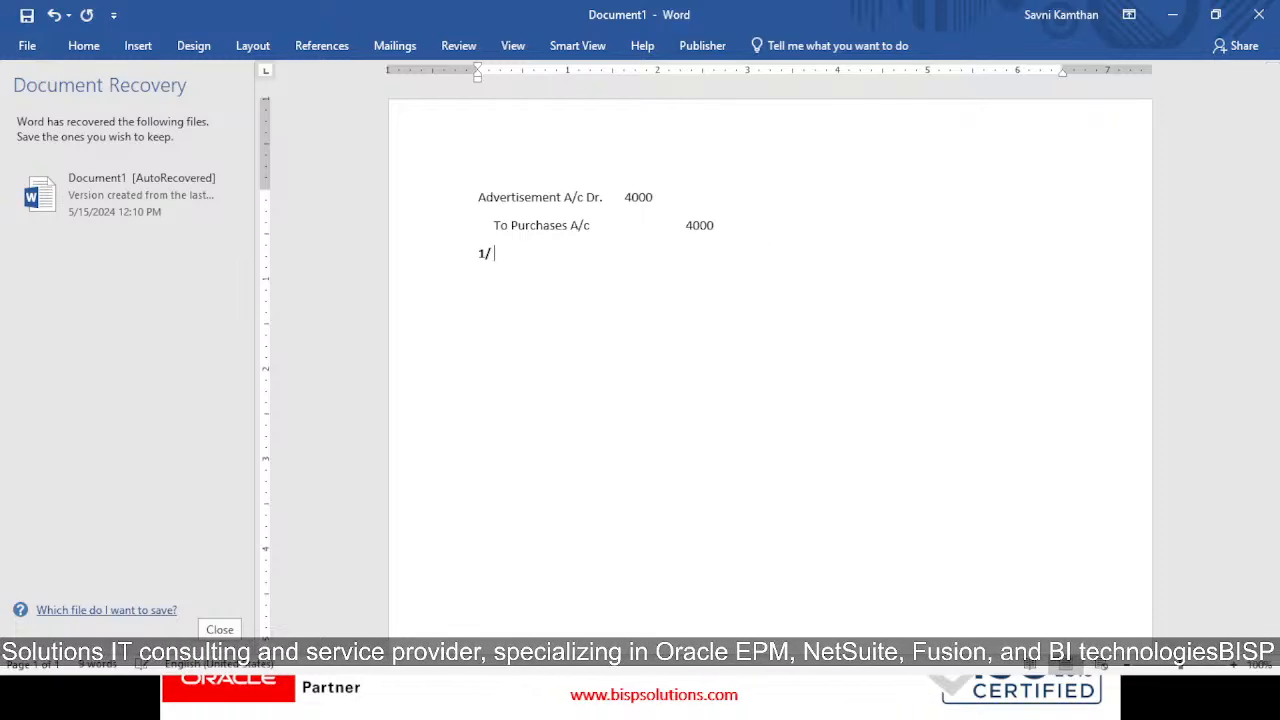
type(" Gen")
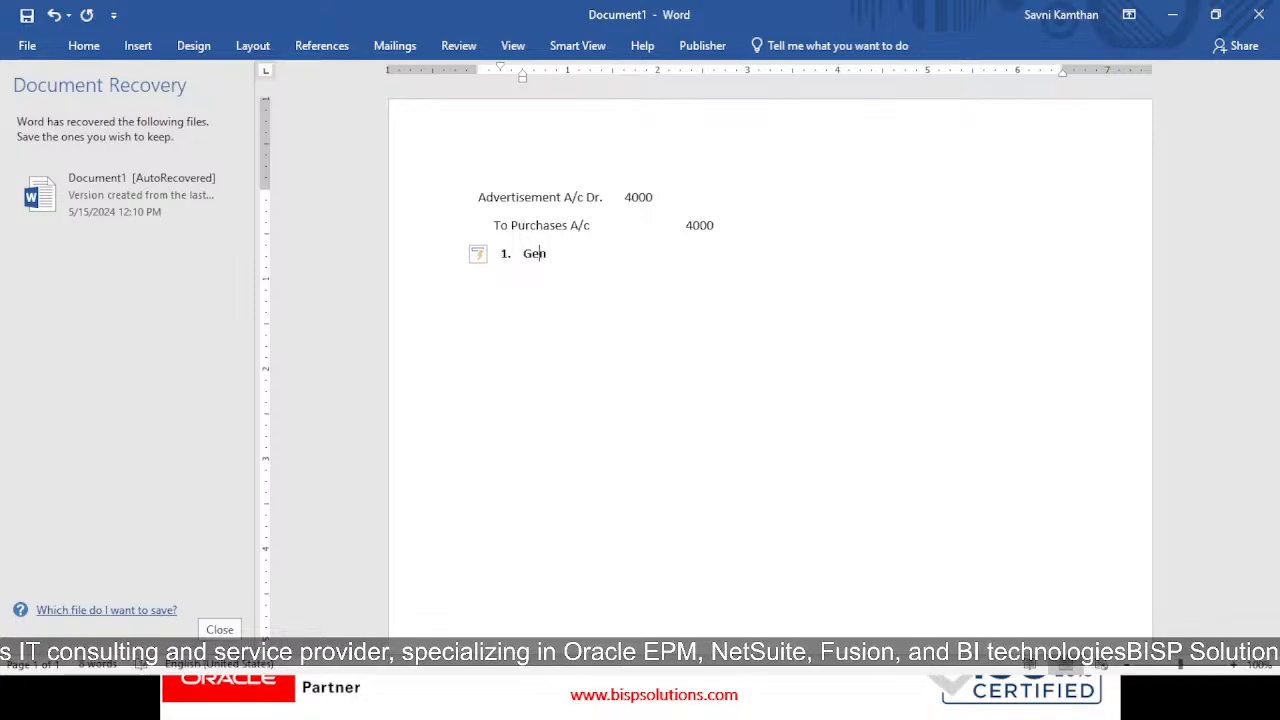
type("eral Ledger o")
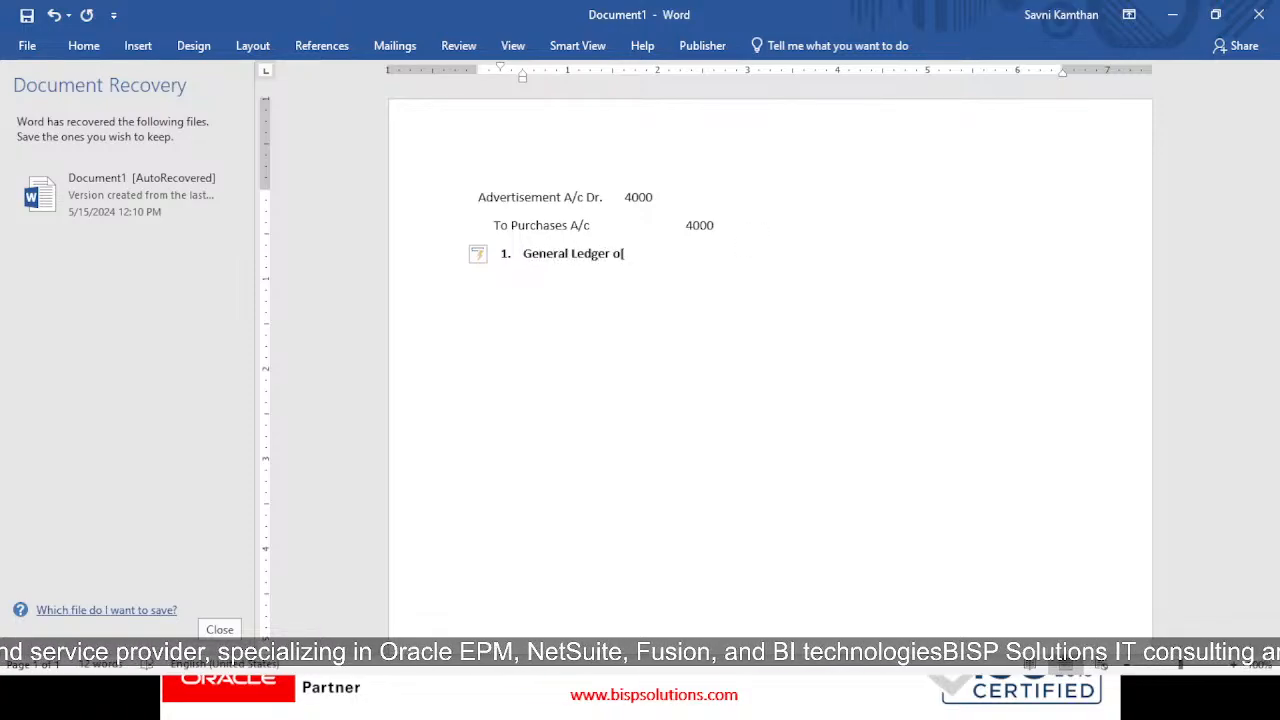
type("ption")
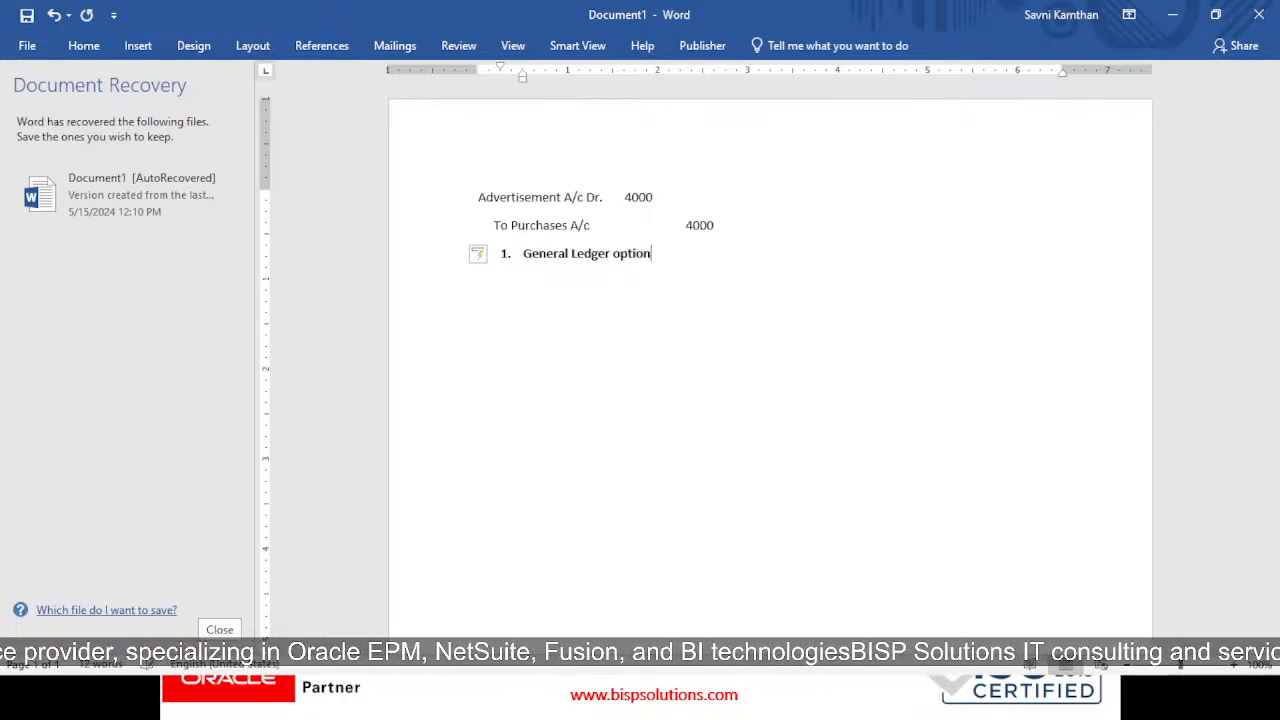
key("ctrl+s")
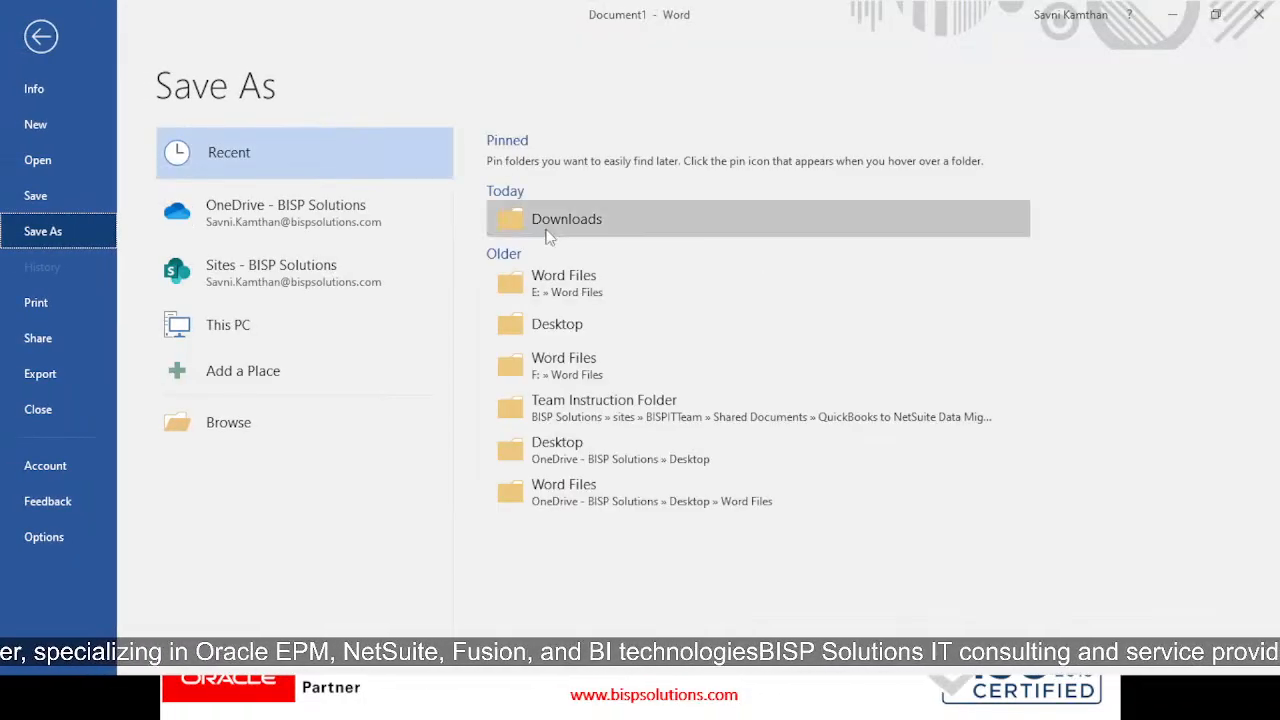
left_click(37, 42)
key("alt+Tab")
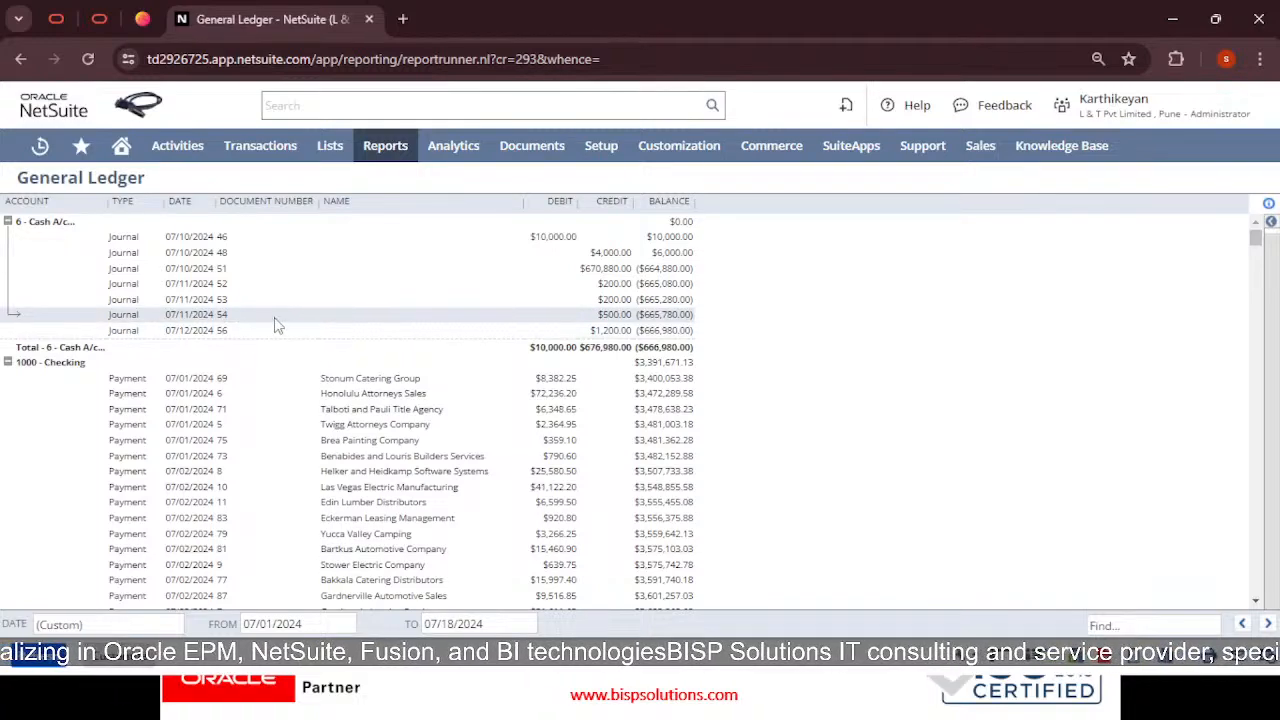
Set the General Ledger end date to 7/22/2024 and scroll through Checking, Accounts Receivable and Inventory Asset
left_click(551, 624)
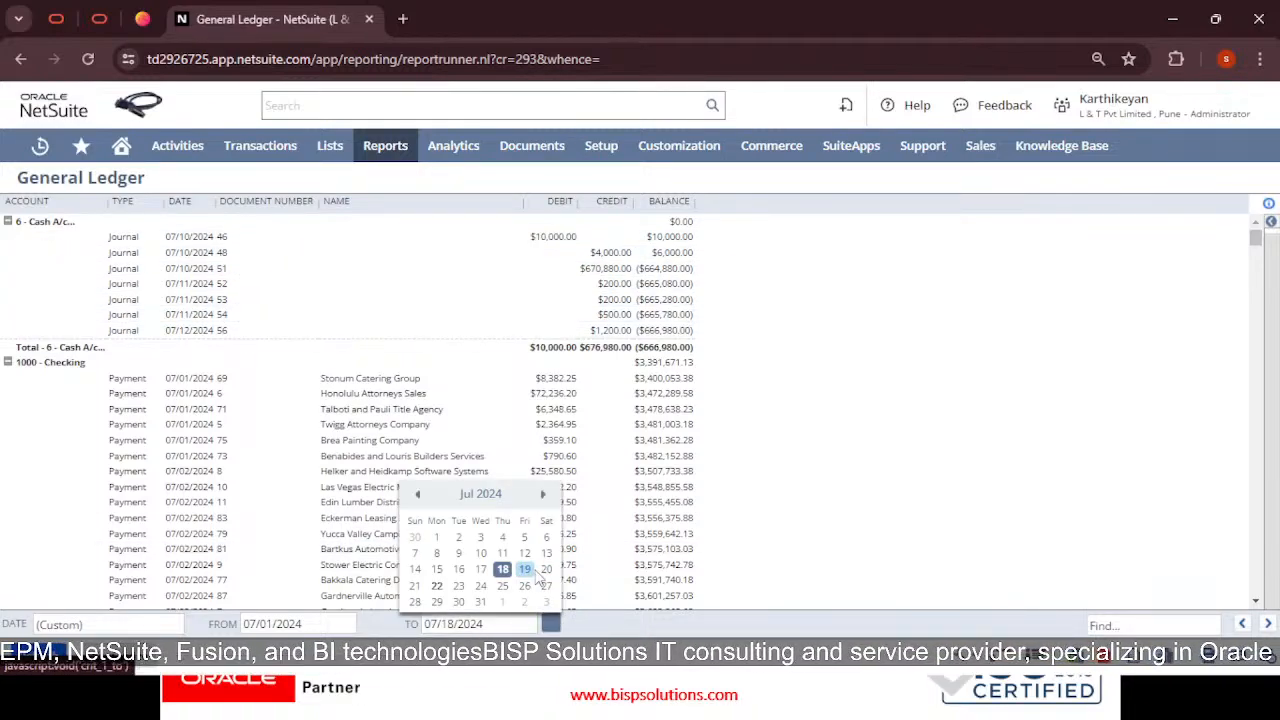
left_click(436, 585)
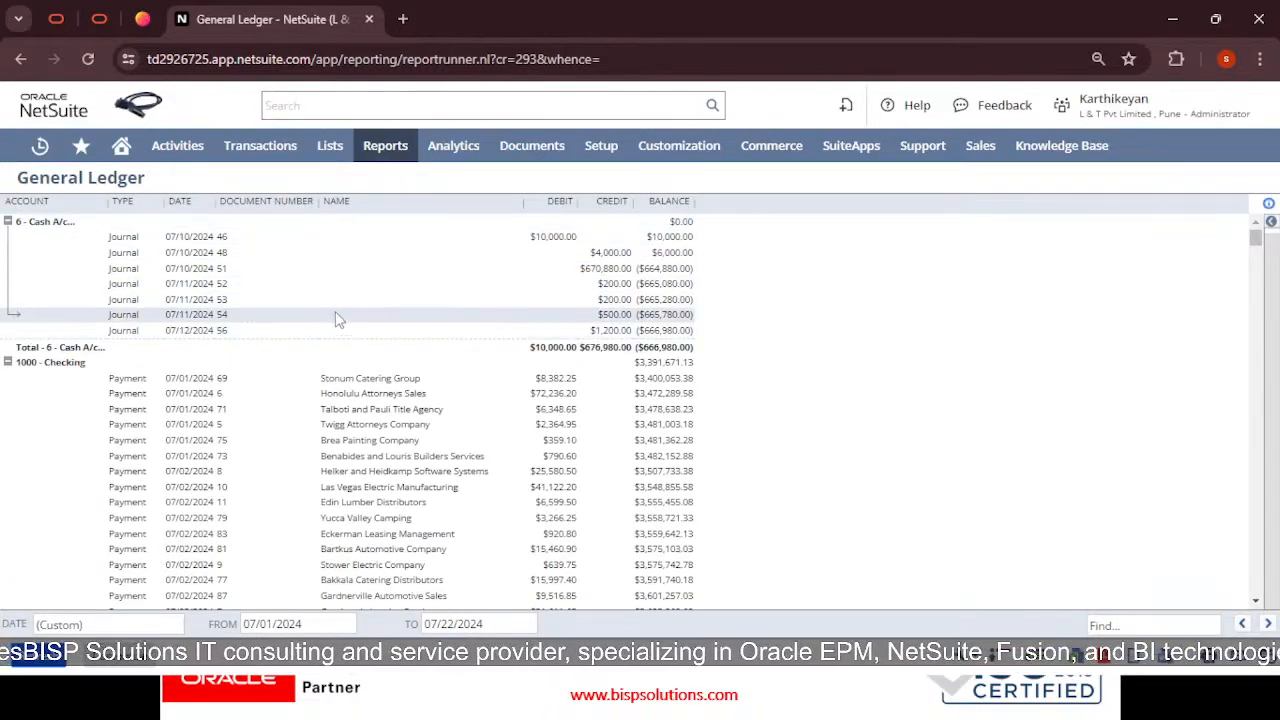
scroll(485, 390, "down", 1)
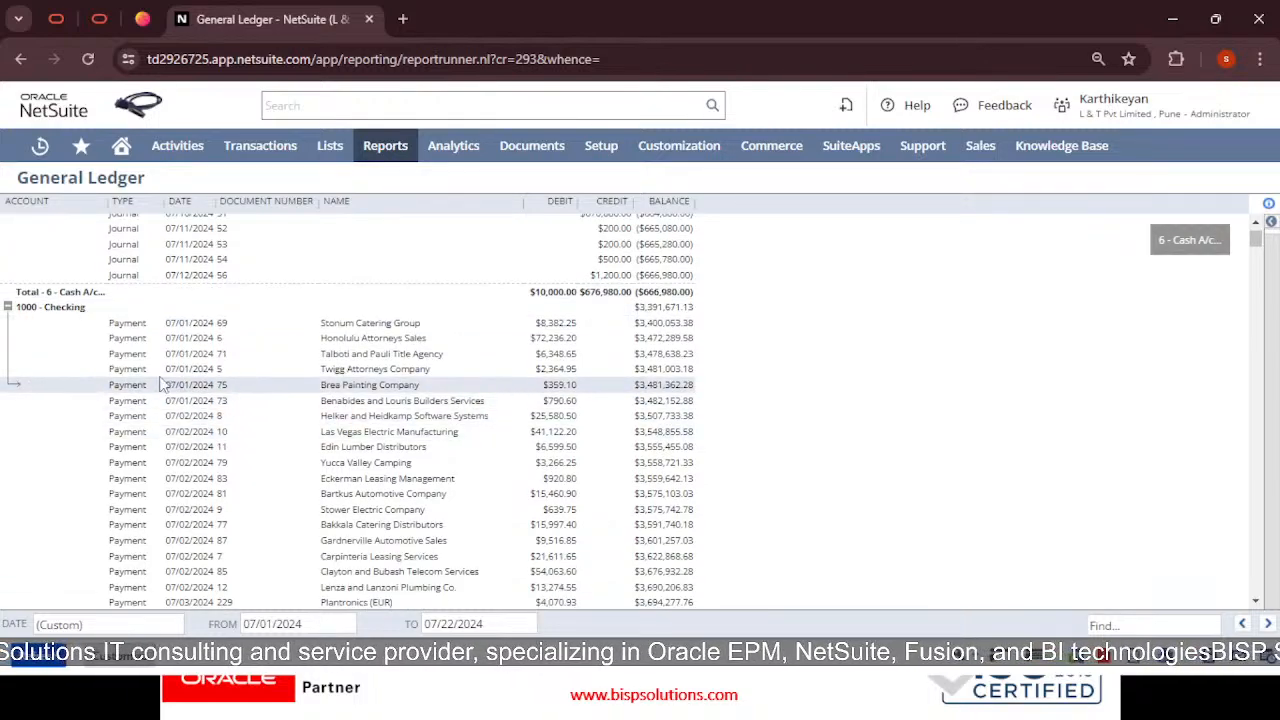
scroll(190, 333, "down", 2)
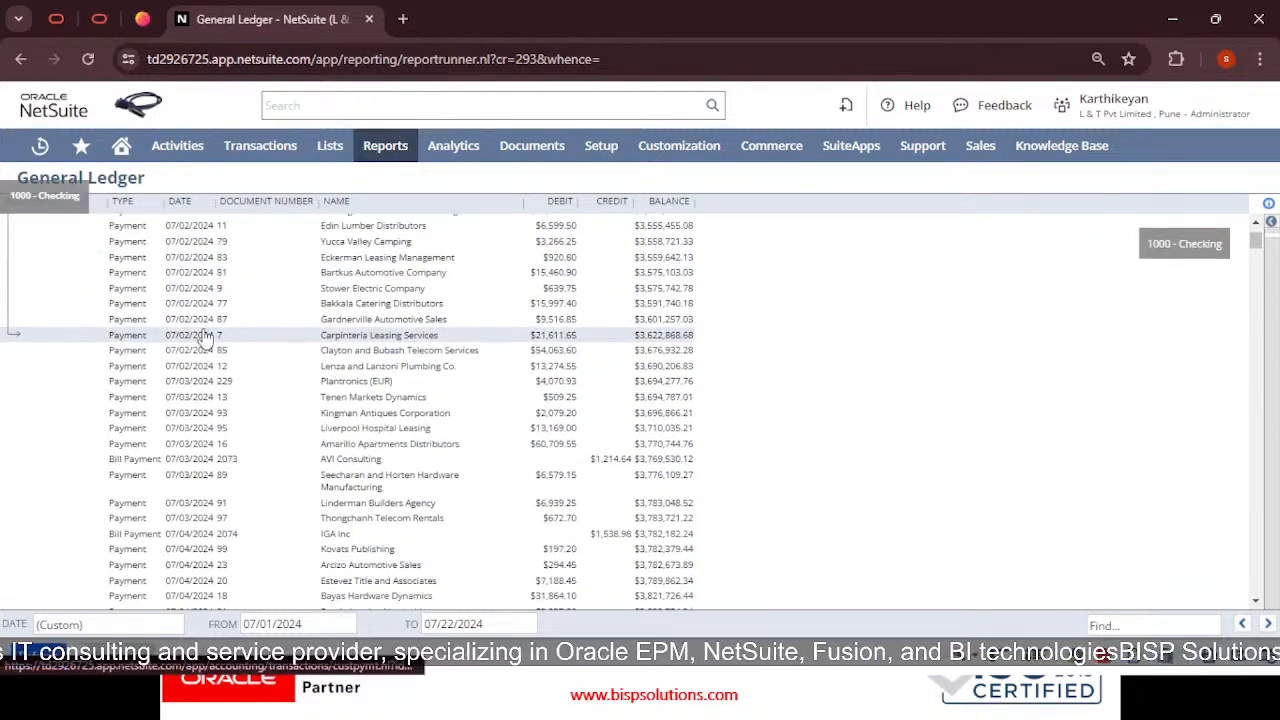
scroll(318, 377, "up", 2)
scroll(318, 377, "down", 10)
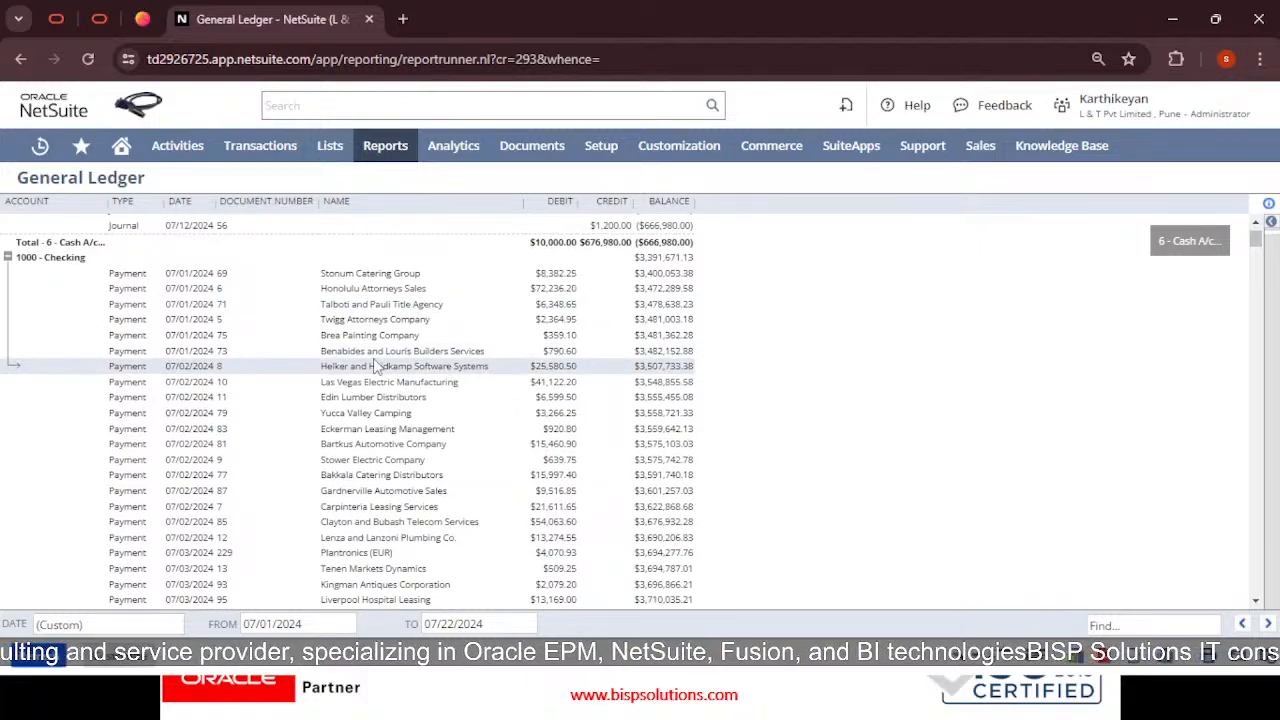
scroll(386, 368, "down", 10)
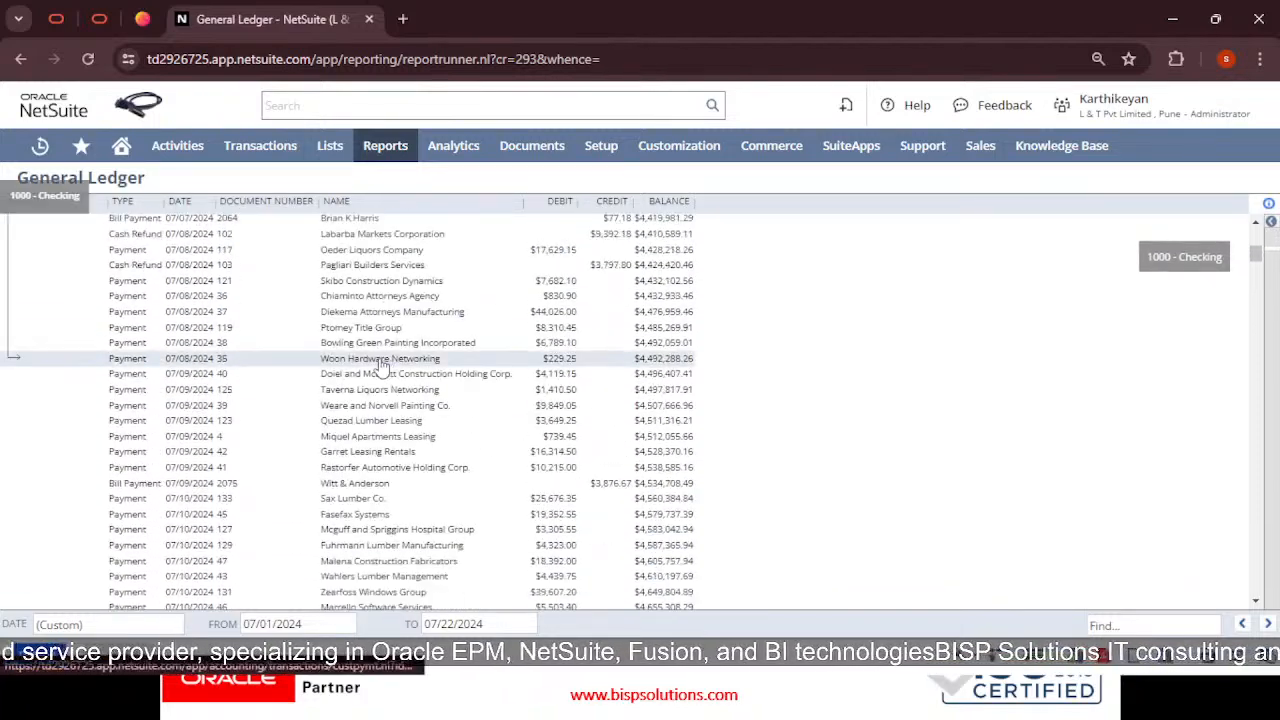
scroll(376, 372, "down", 12)
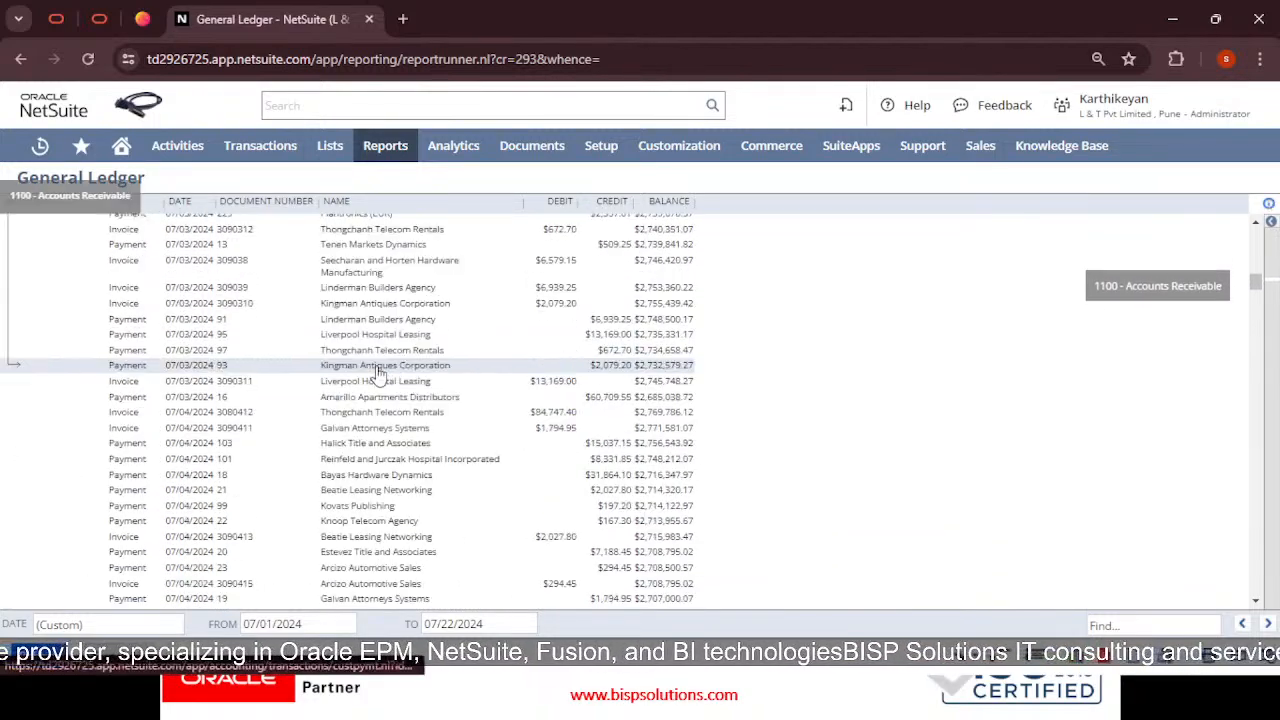
scroll(366, 374, "down", 12)
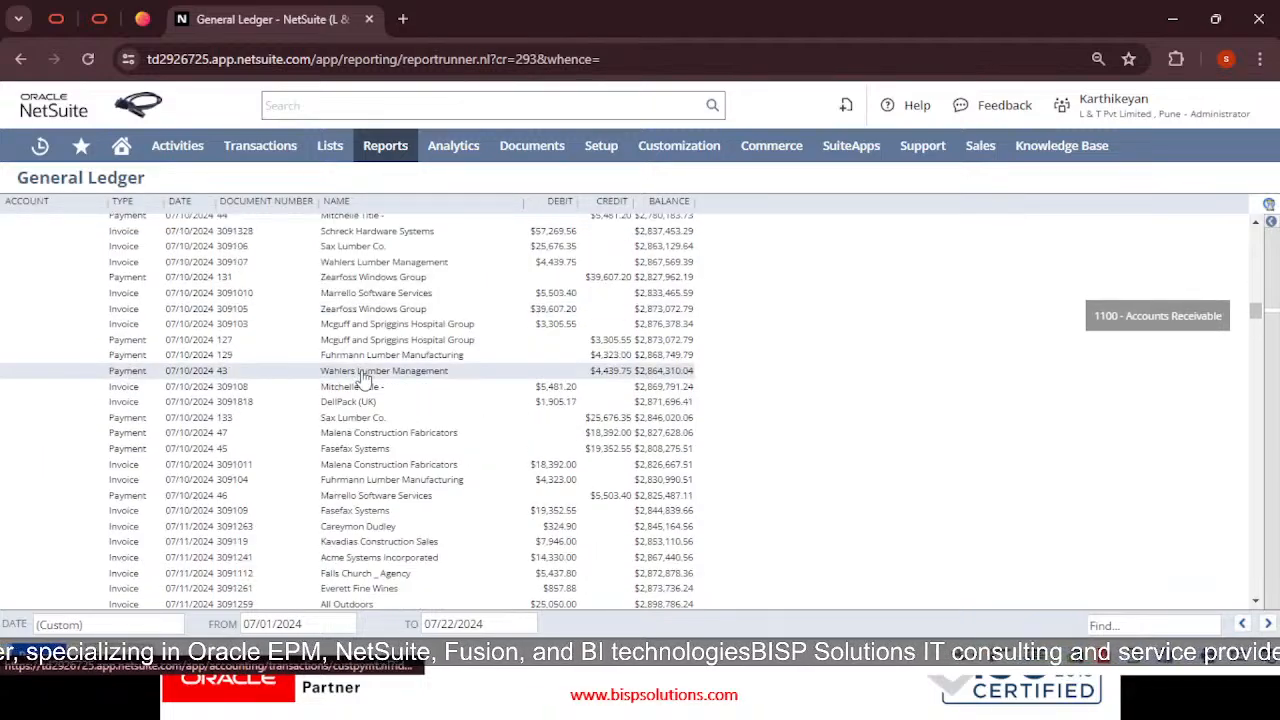
scroll(365, 408, "down", 15)
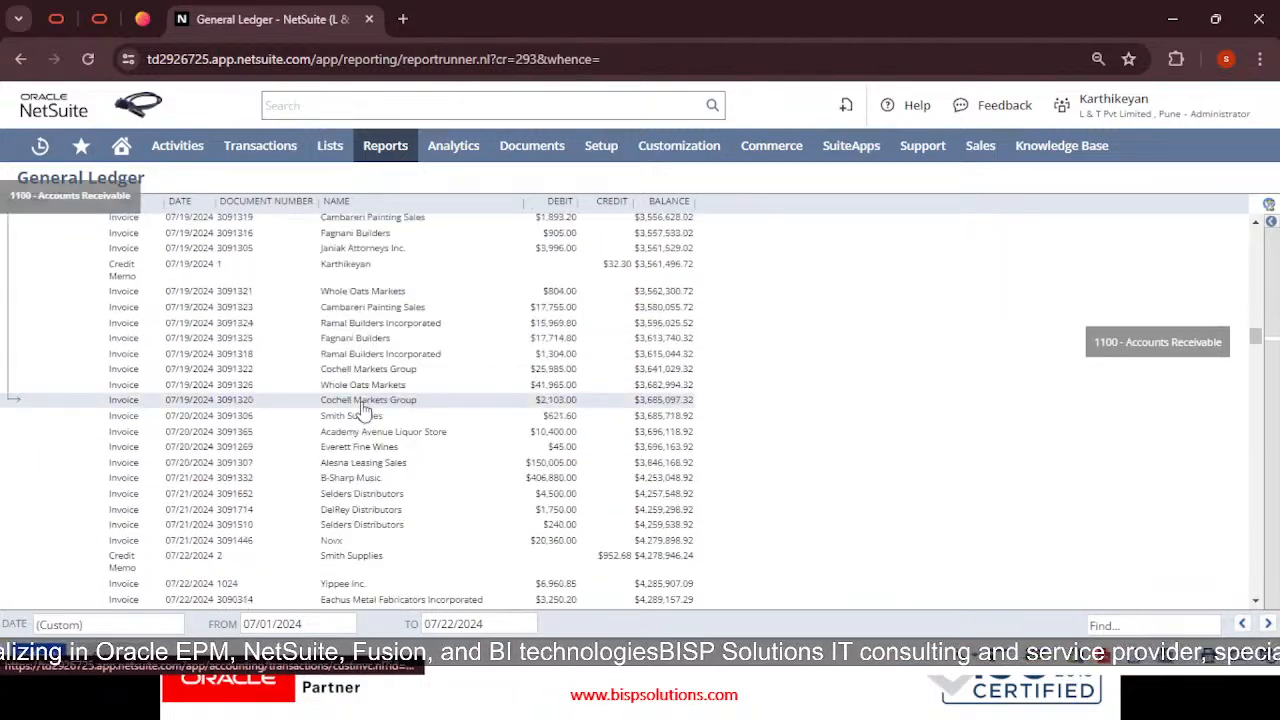
scroll(385, 390, "down", 3)
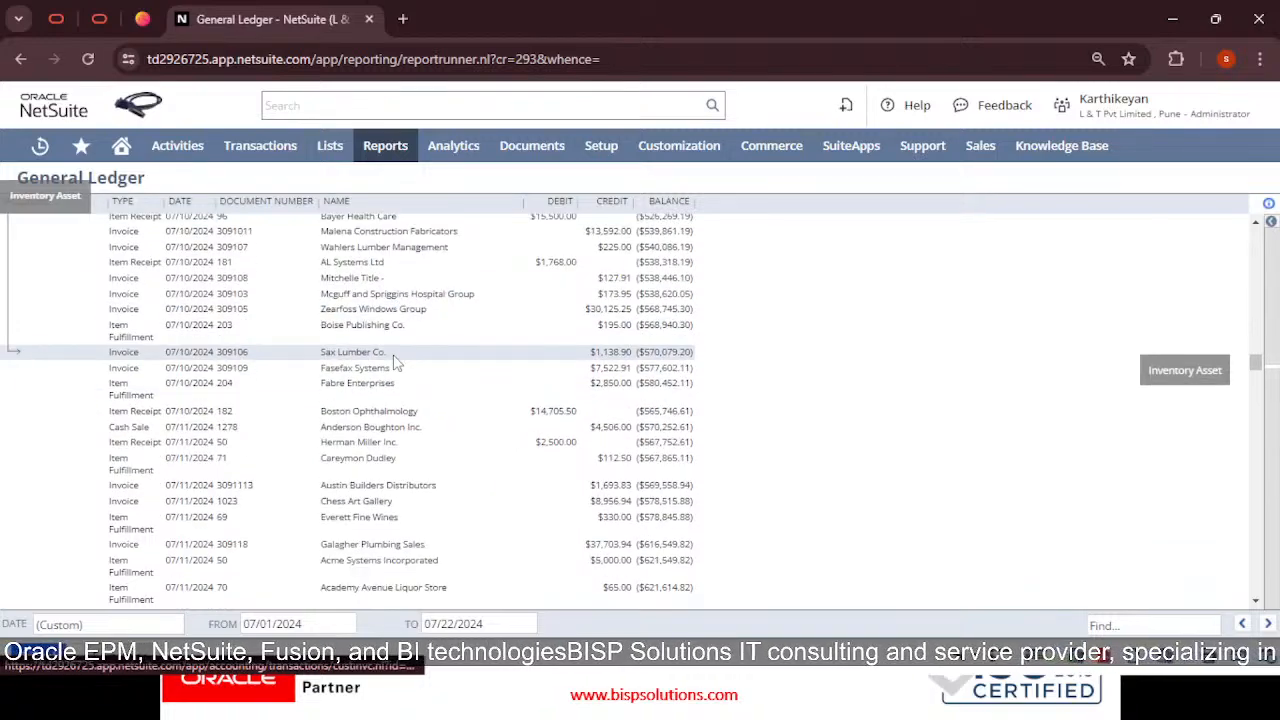
Search the General Ledger page for 'advert', then close the find bar
key("ctrl+f")
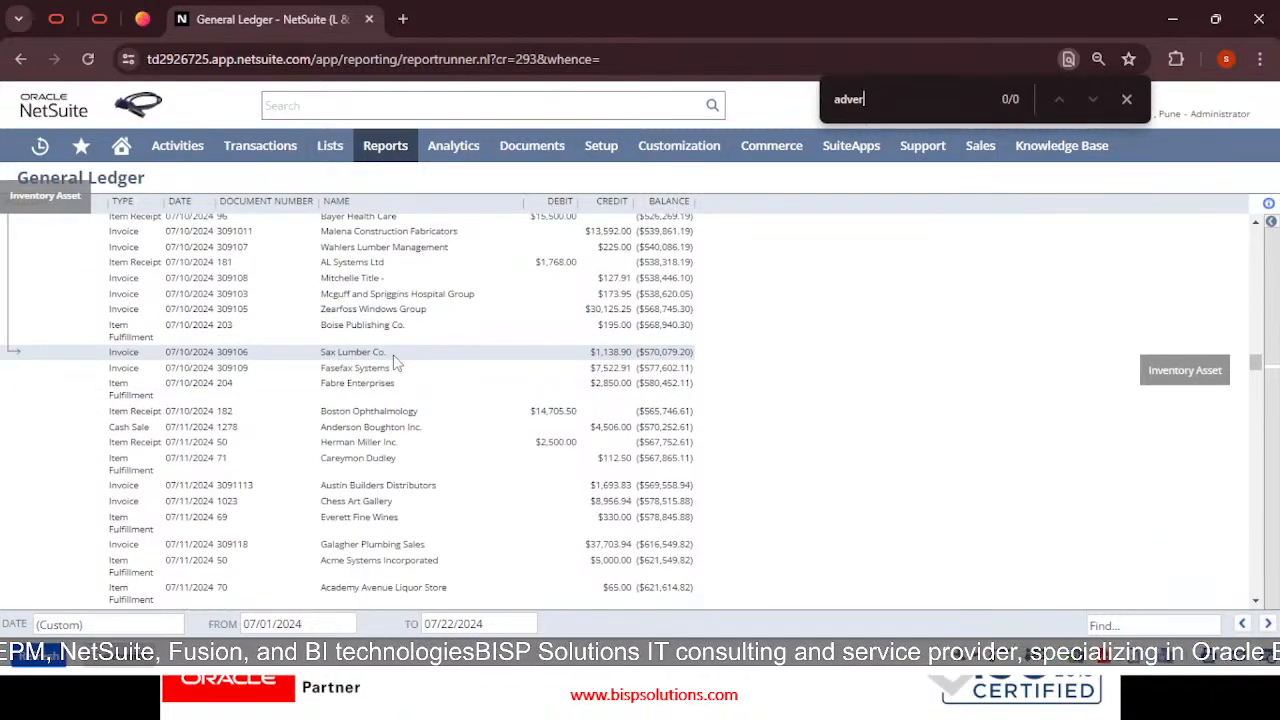
type("adverti")
key("BackSpace")
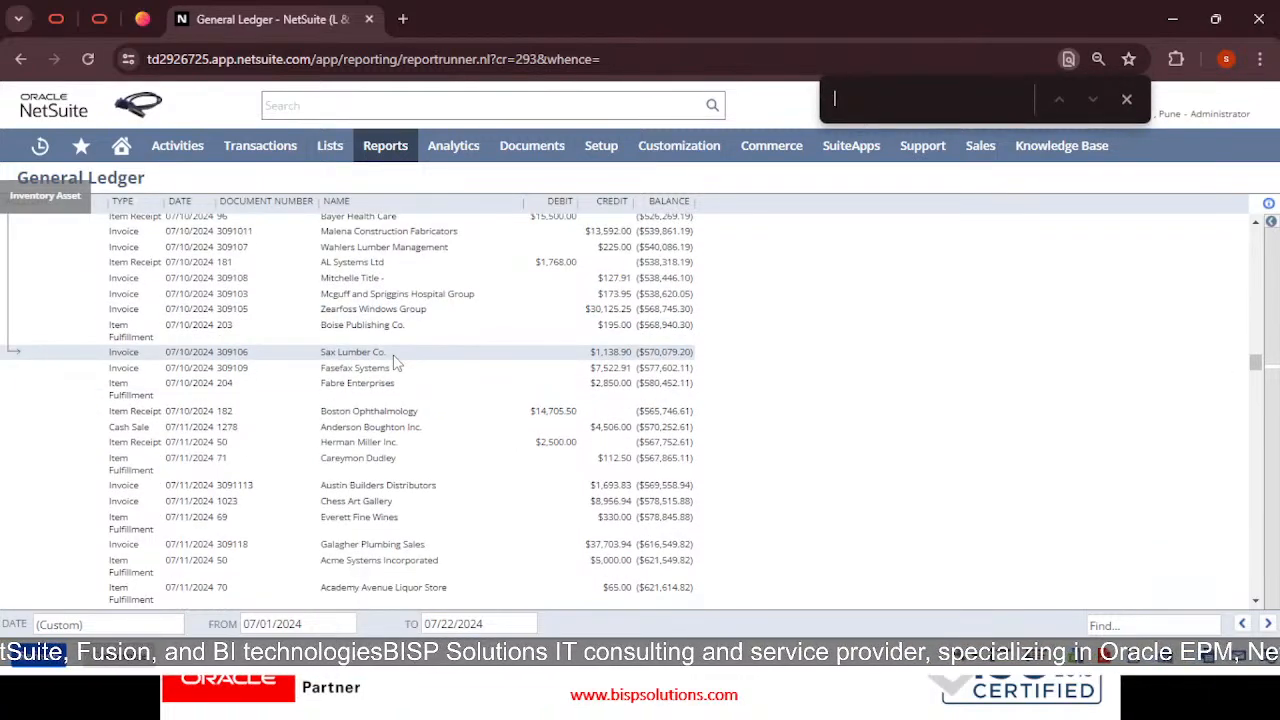
left_click(1124, 101)
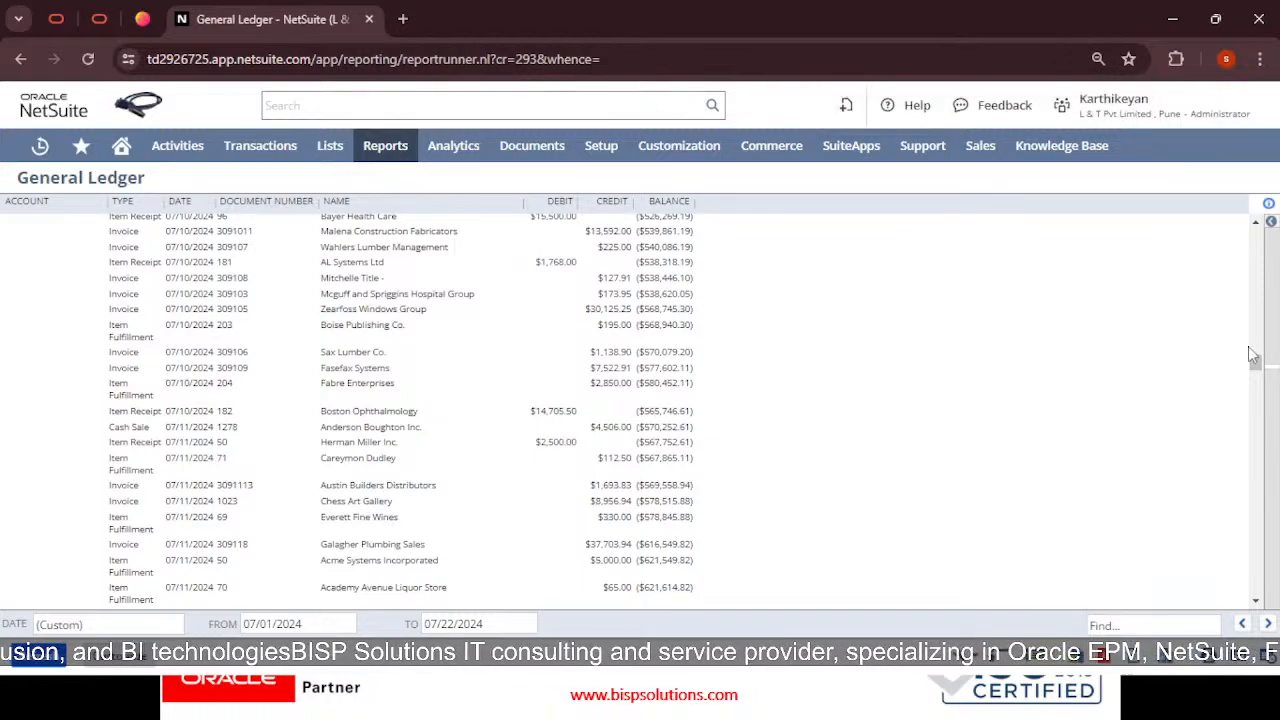
Scroll through the expense, income, gain/loss and rounding accounts at the report's end
left_click_drag(1260, 370, 1262, 595)
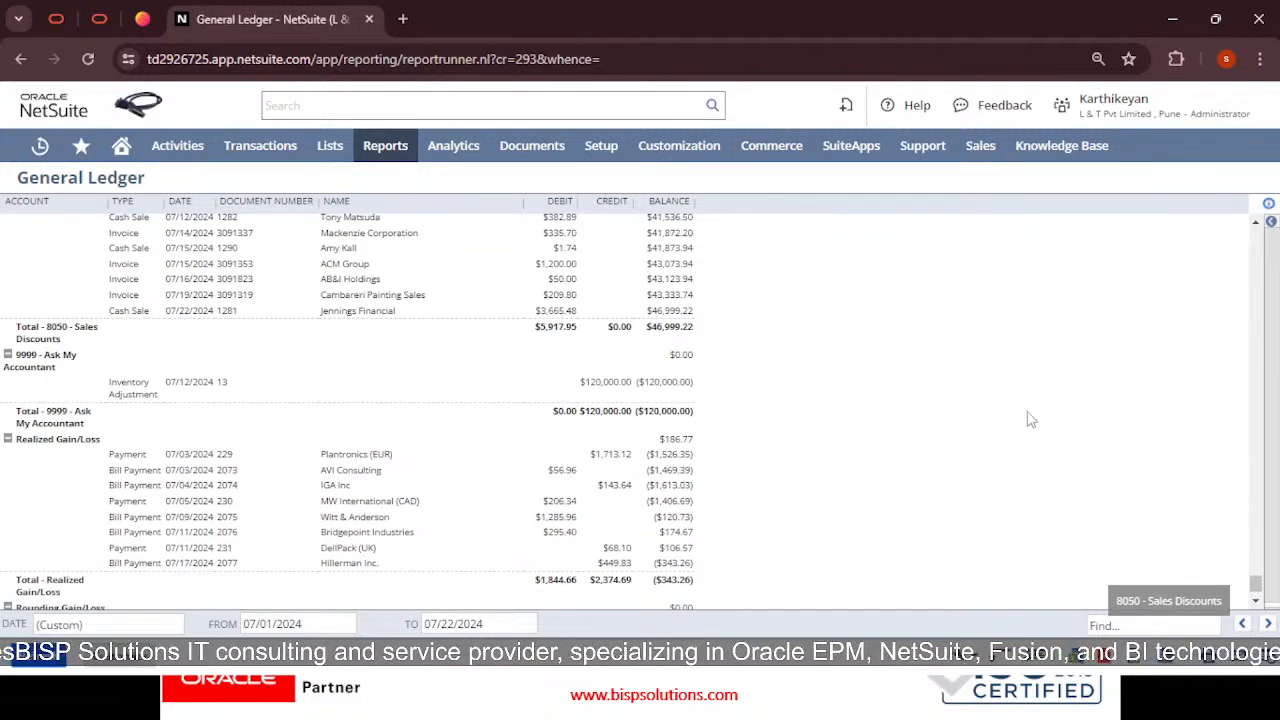
scroll(998, 468, "down", 2)
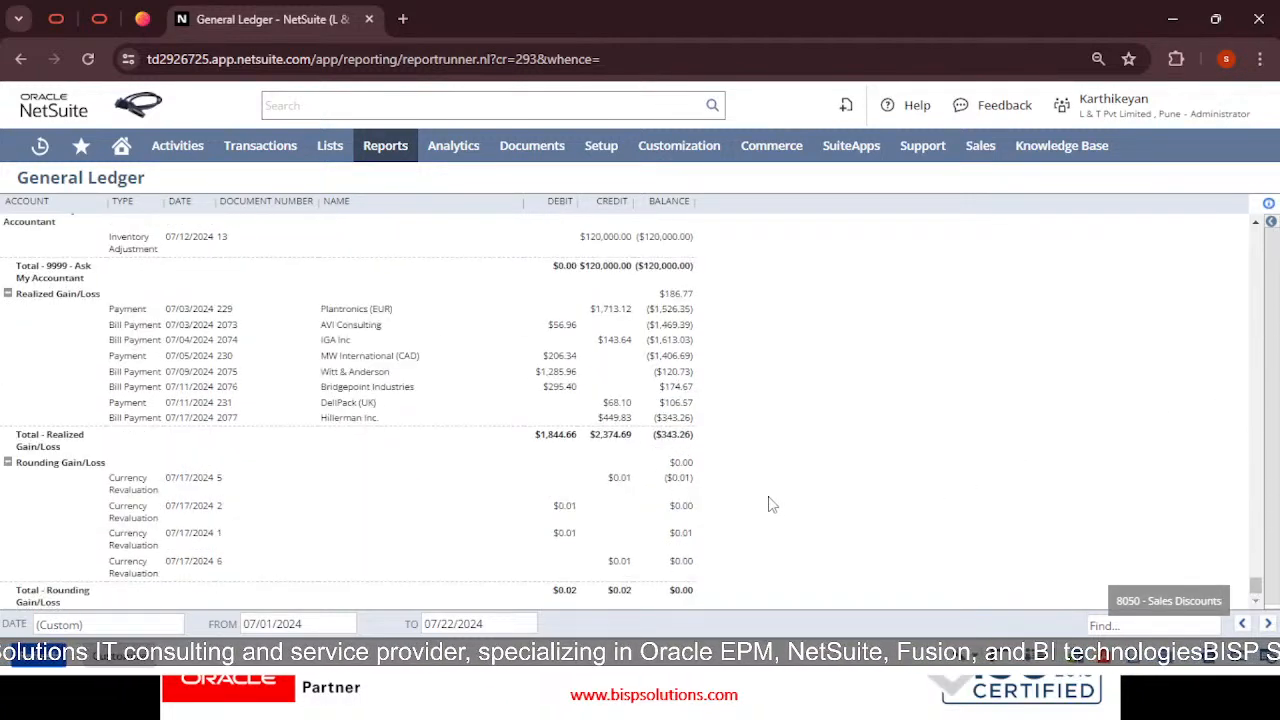
scroll(770, 504, "up", 1)
scroll(932, 485, "up", 5)
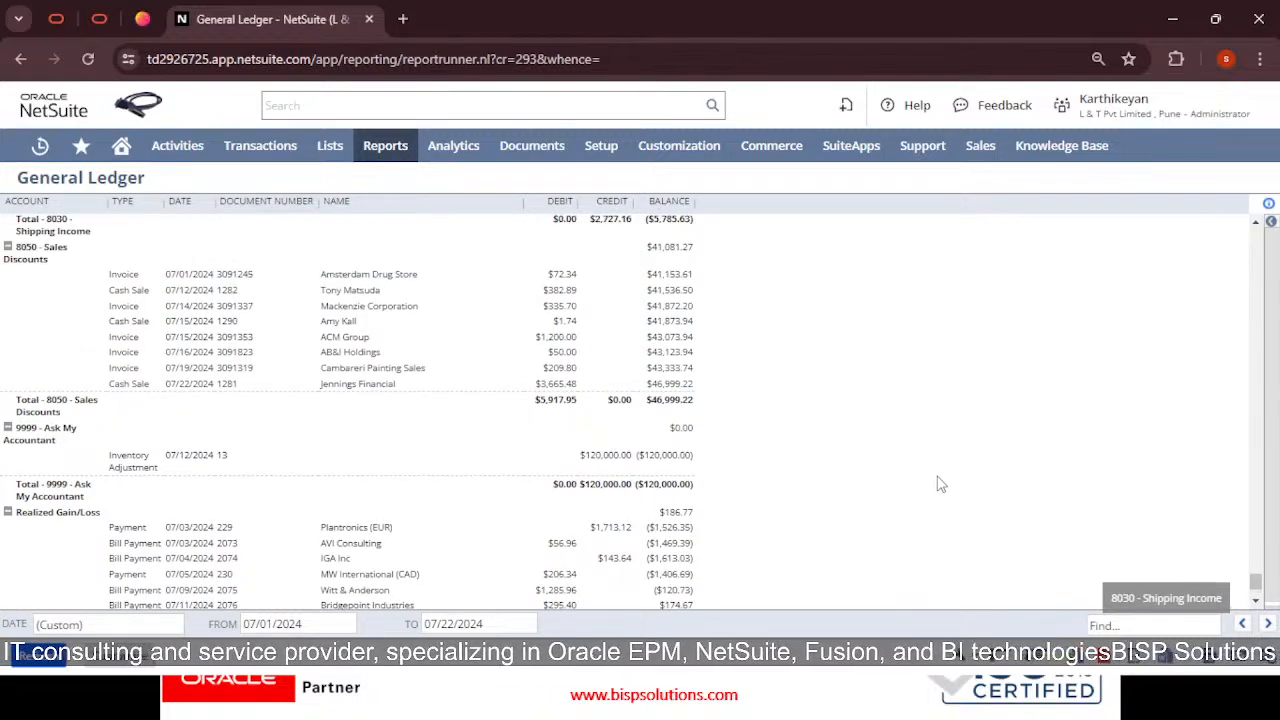
scroll(932, 483, "up", 10)
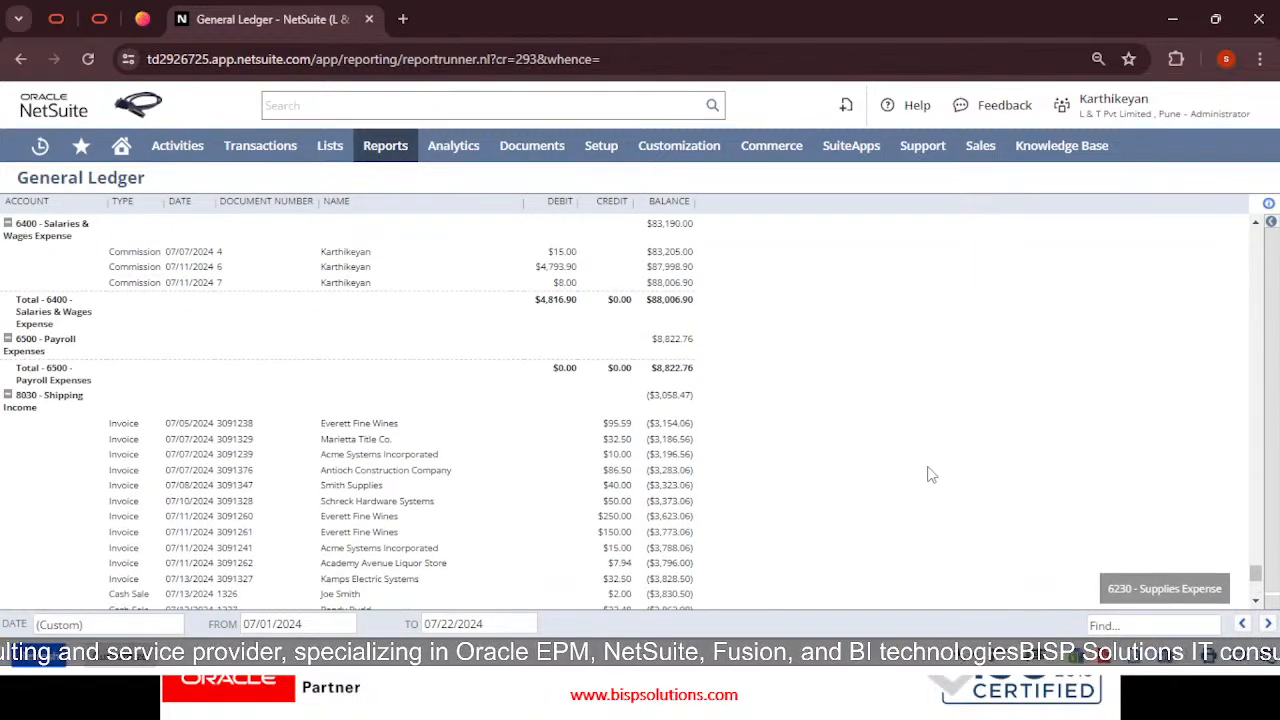
scroll(919, 483, "up", 10)
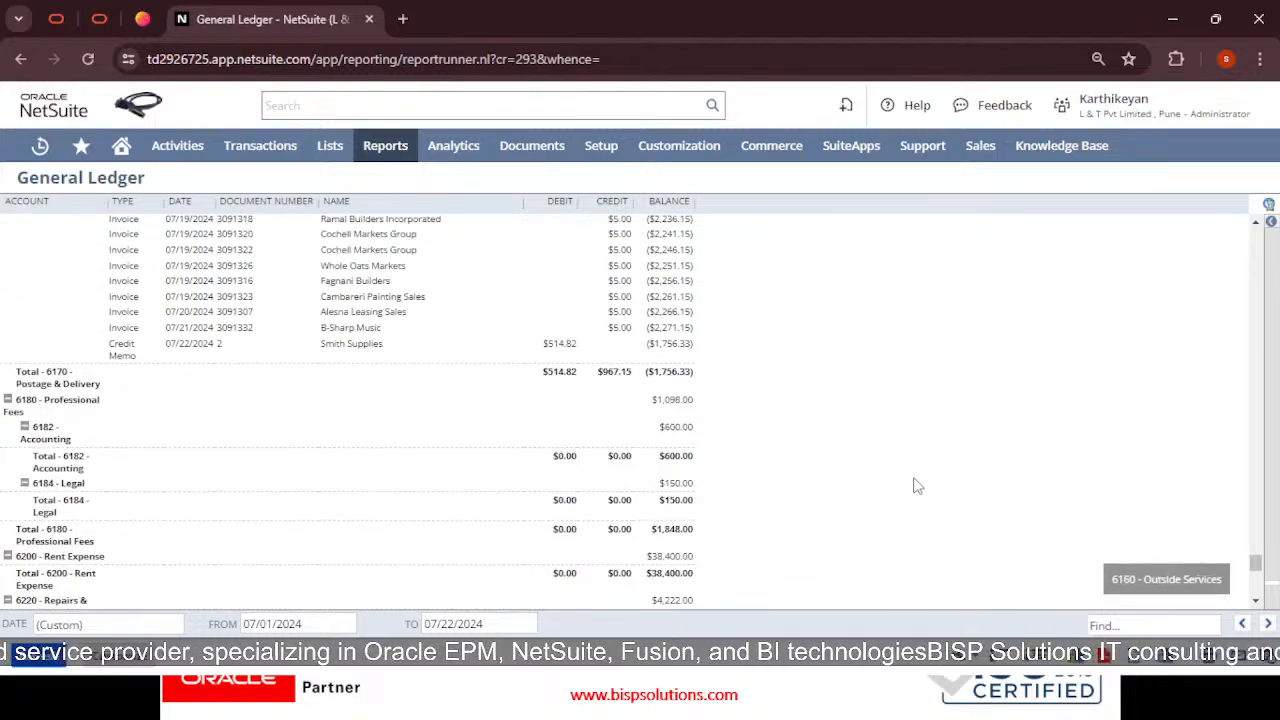
scroll(916, 488, "down", 7)
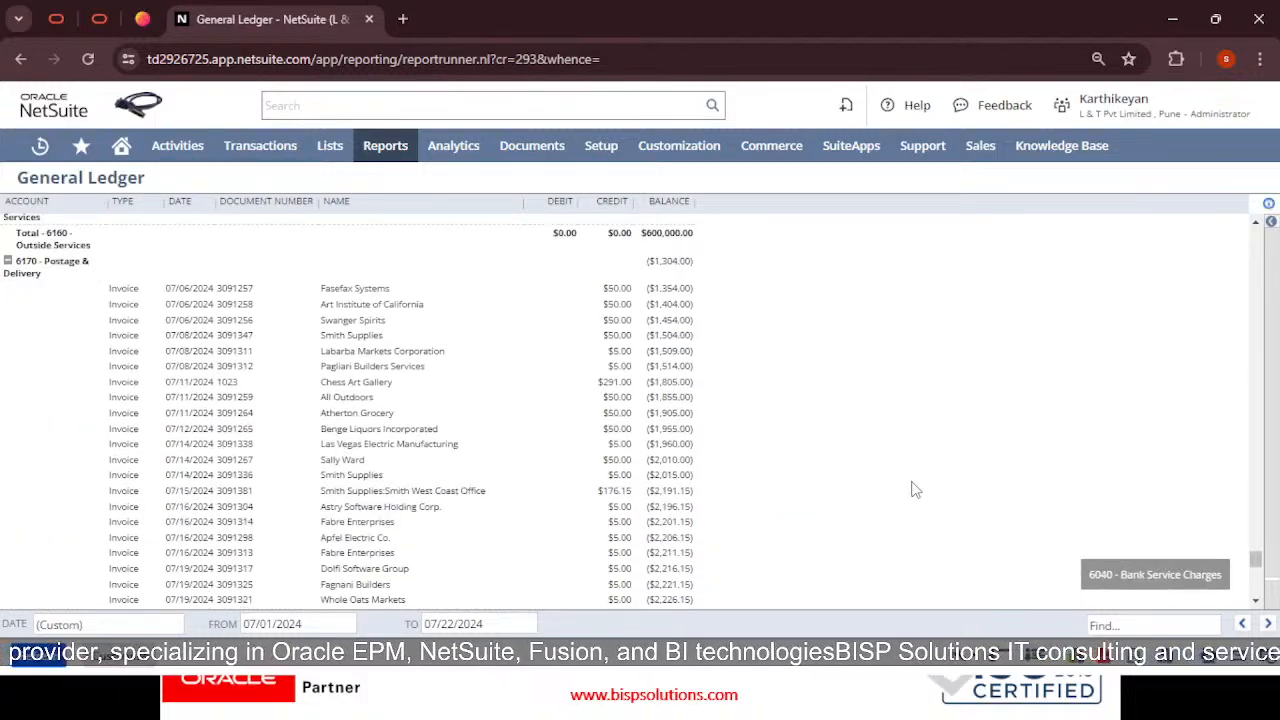
scroll(915, 487, "down", 1)
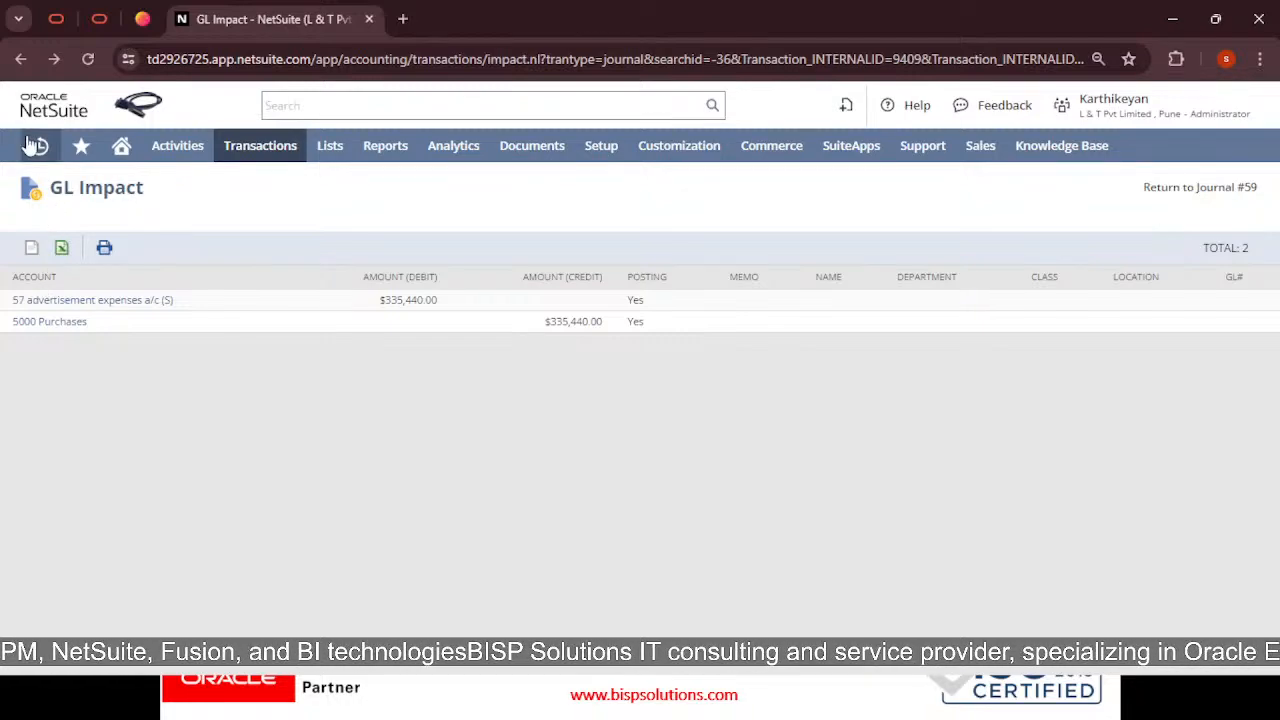
Go back to saved Journal 59, then reopen Reports > Financial > General Ledger
left_click(22, 68)
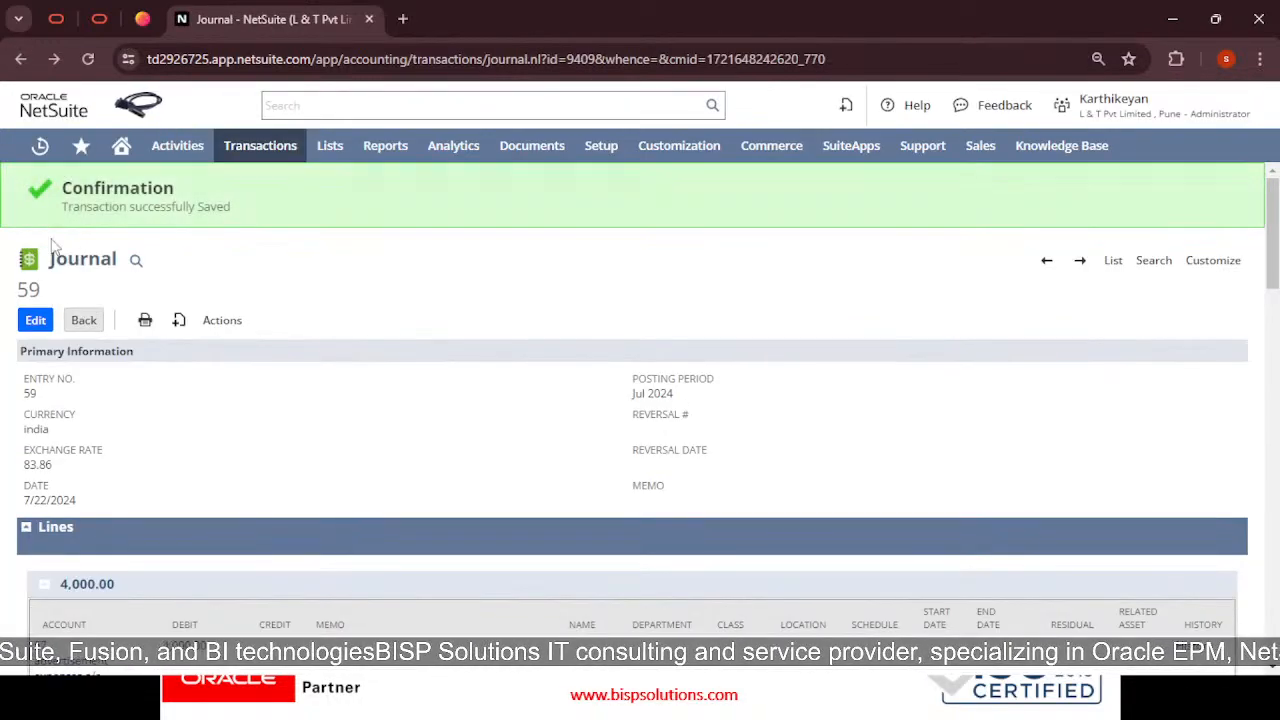
left_click_drag(69, 291, 7, 288)
left_click(352, 265)
mouse_move(385, 150)
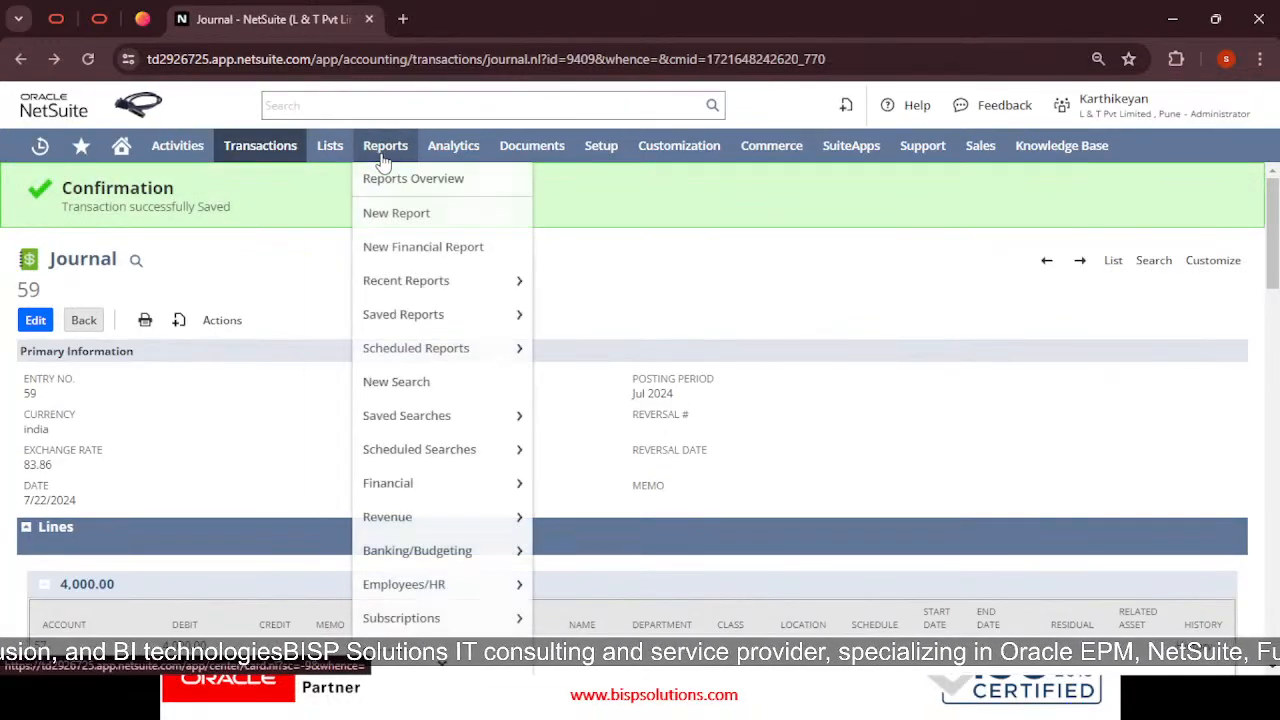
mouse_move(437, 490)
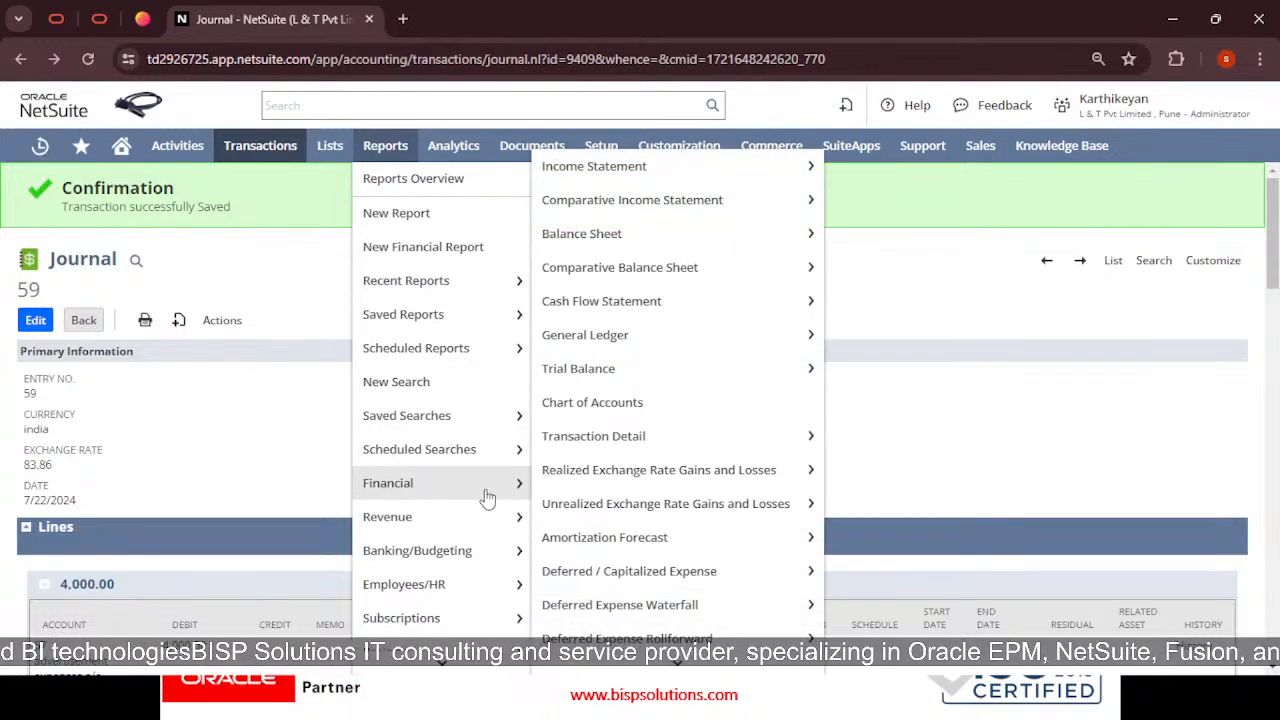
left_click(643, 344)
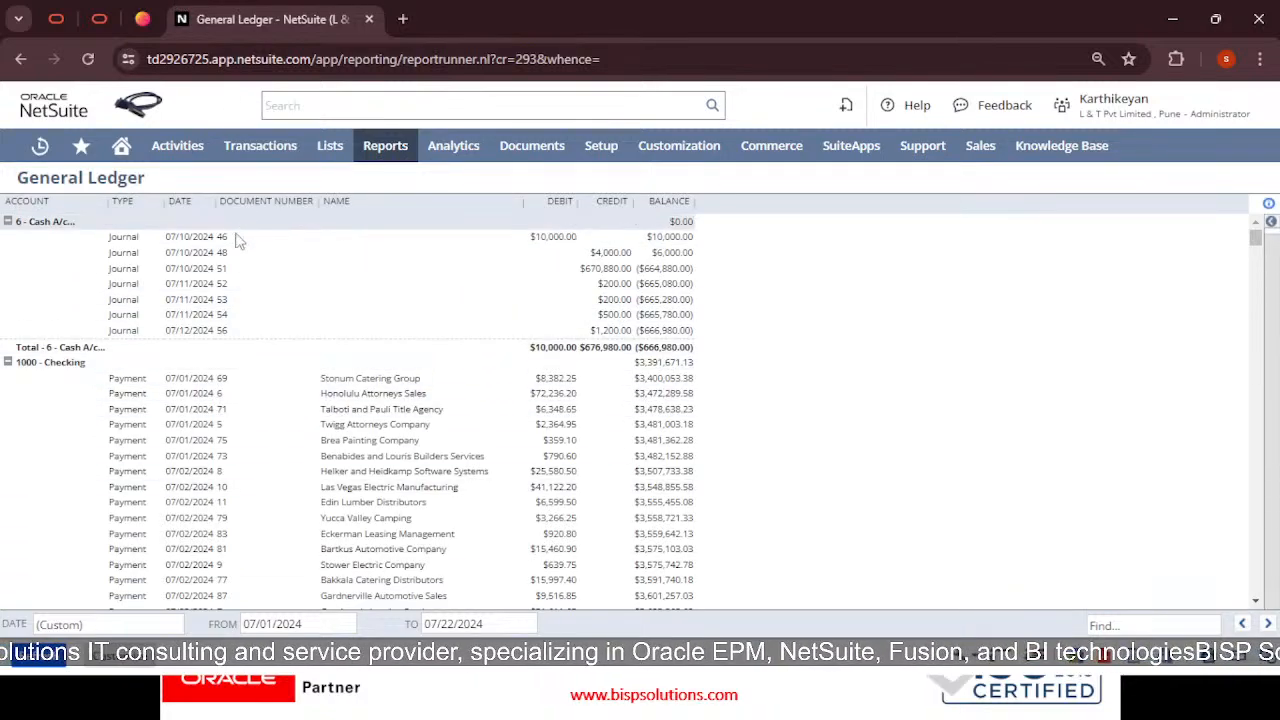
Scroll the General Ledger cash postings, searching the page for '5' before closing the find bar
scroll(232, 330, "down", 1)
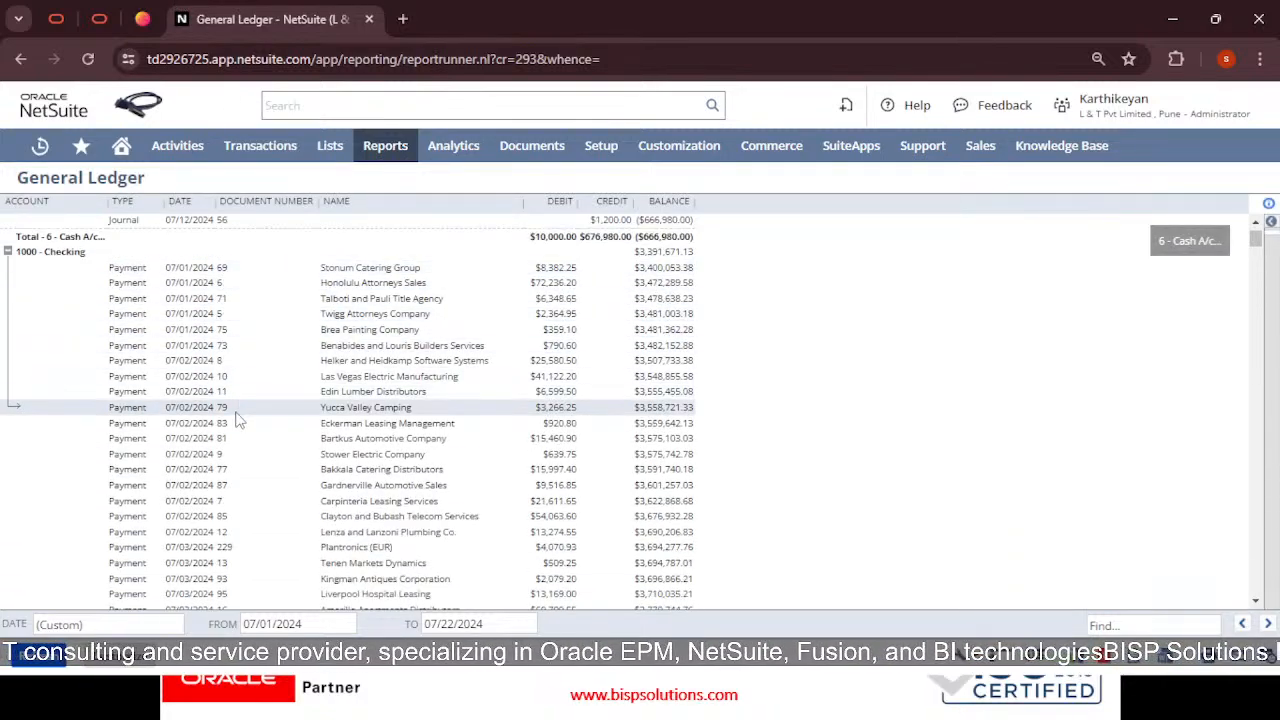
scroll(252, 445, "down", 1)
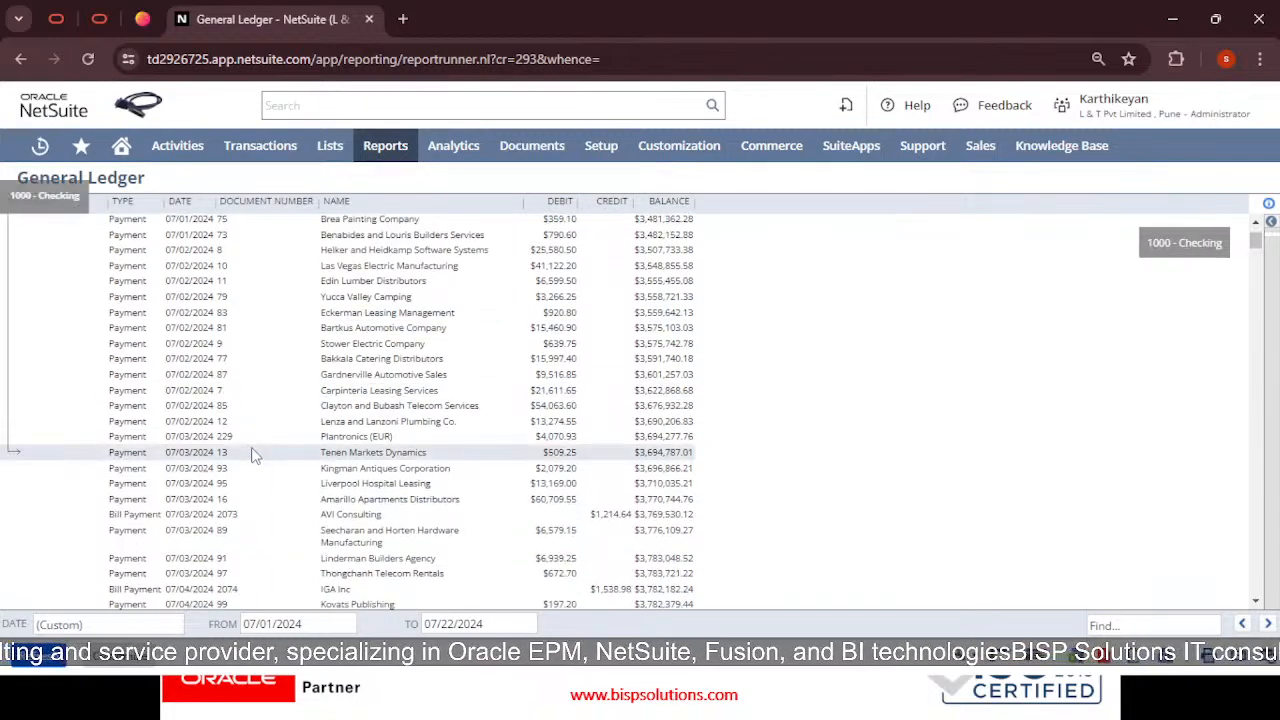
scroll(252, 455, "down", 3)
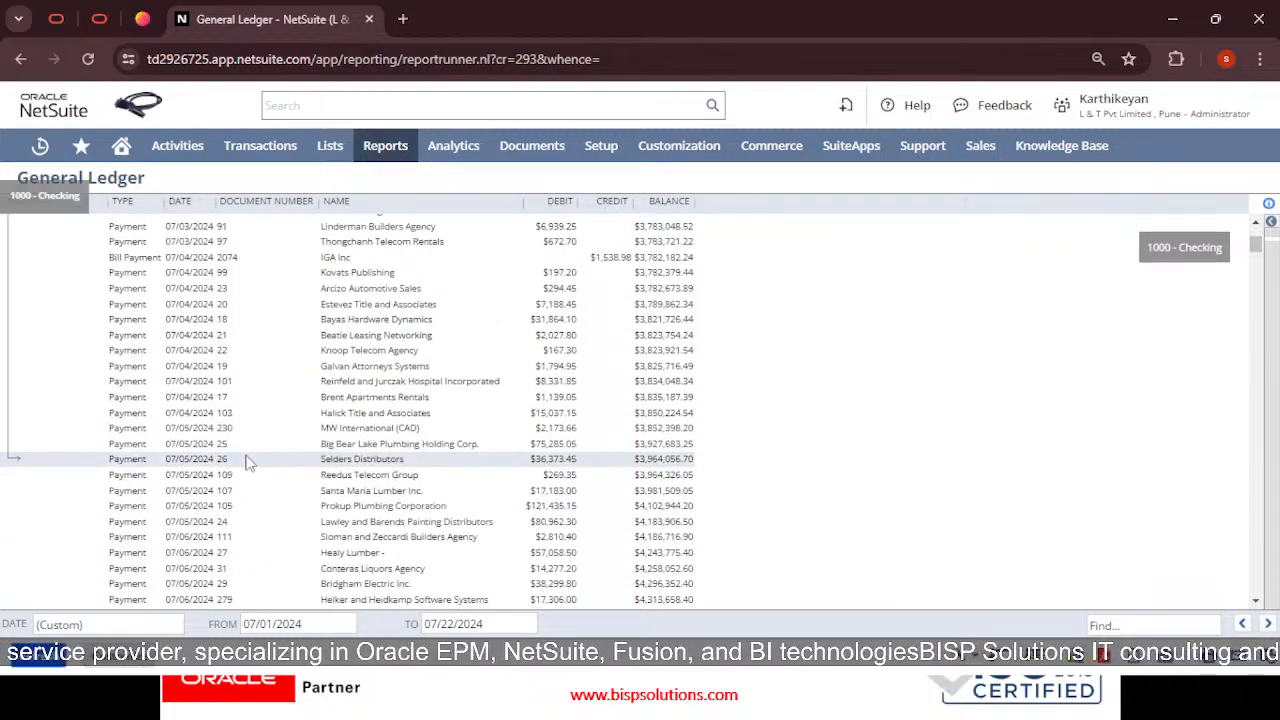
scroll(250, 463, "down", 3)
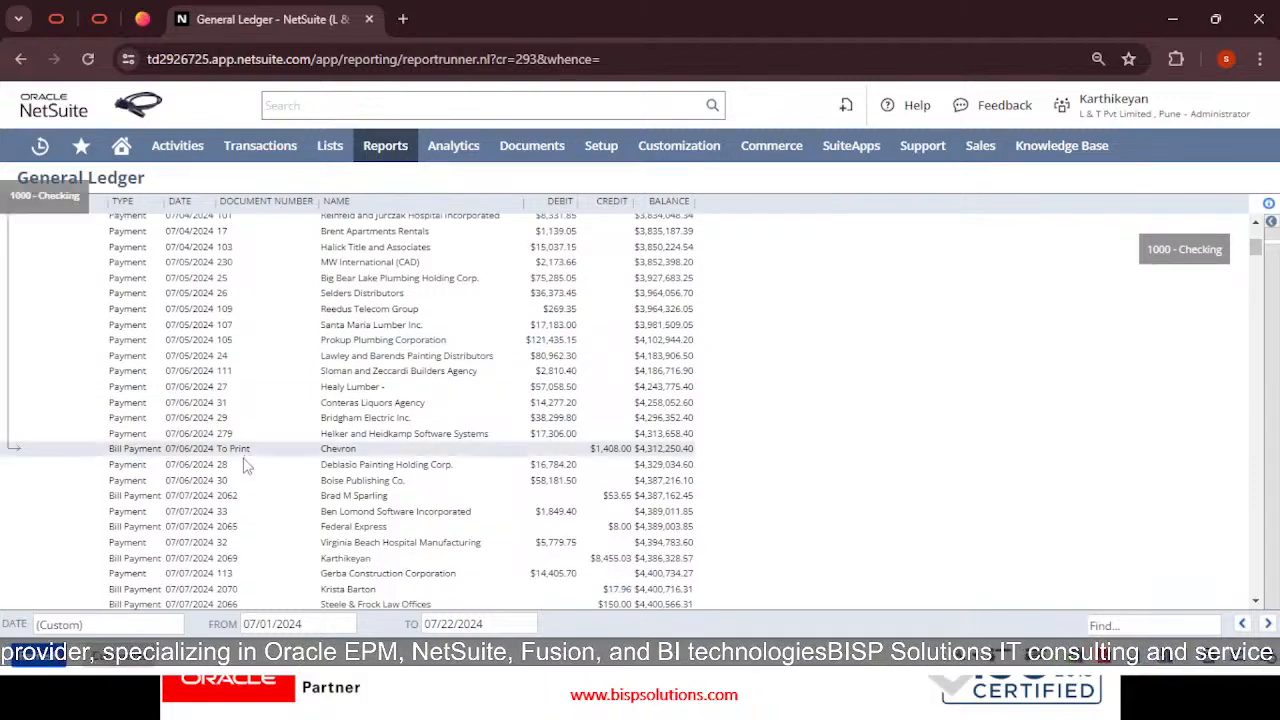
scroll(248, 465, "down", 6)
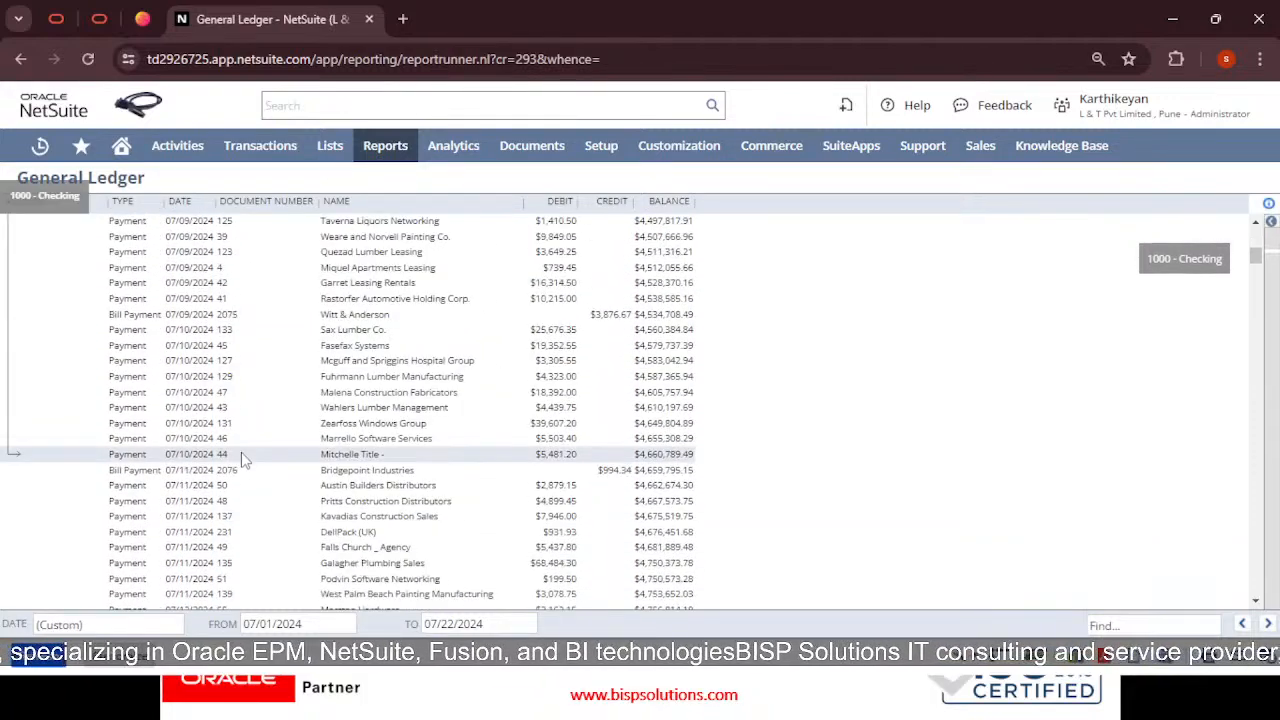
key("ctrl+f")
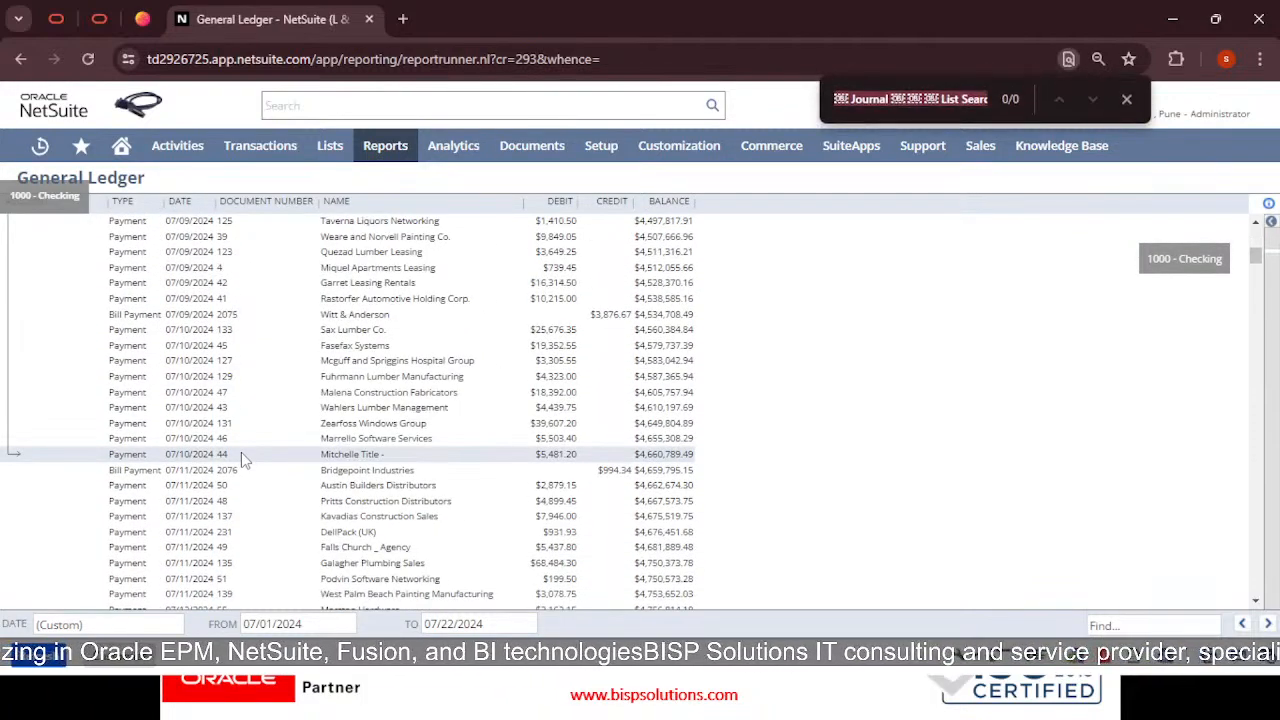
type("59")
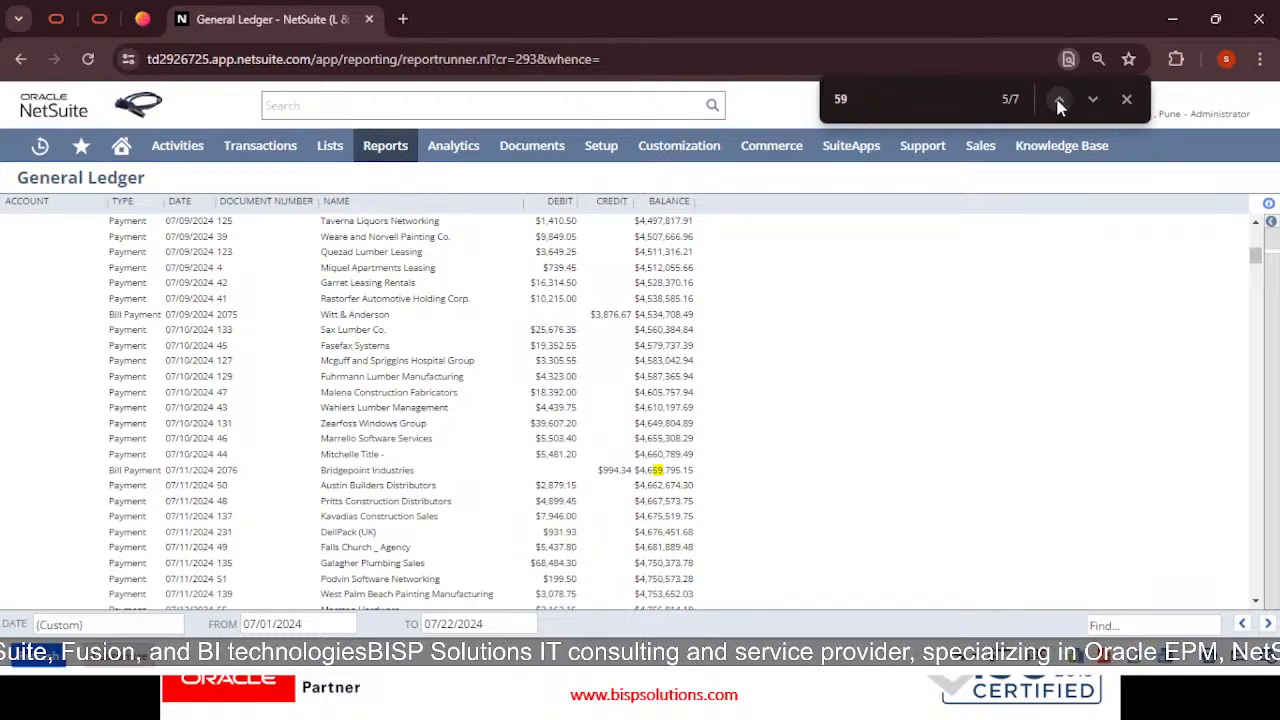
left_click(1128, 100)
Scroll through the 1100 - Accounts Receivable invoices and payments into Inventory Asset postings
scroll(820, 371, "down", 3)
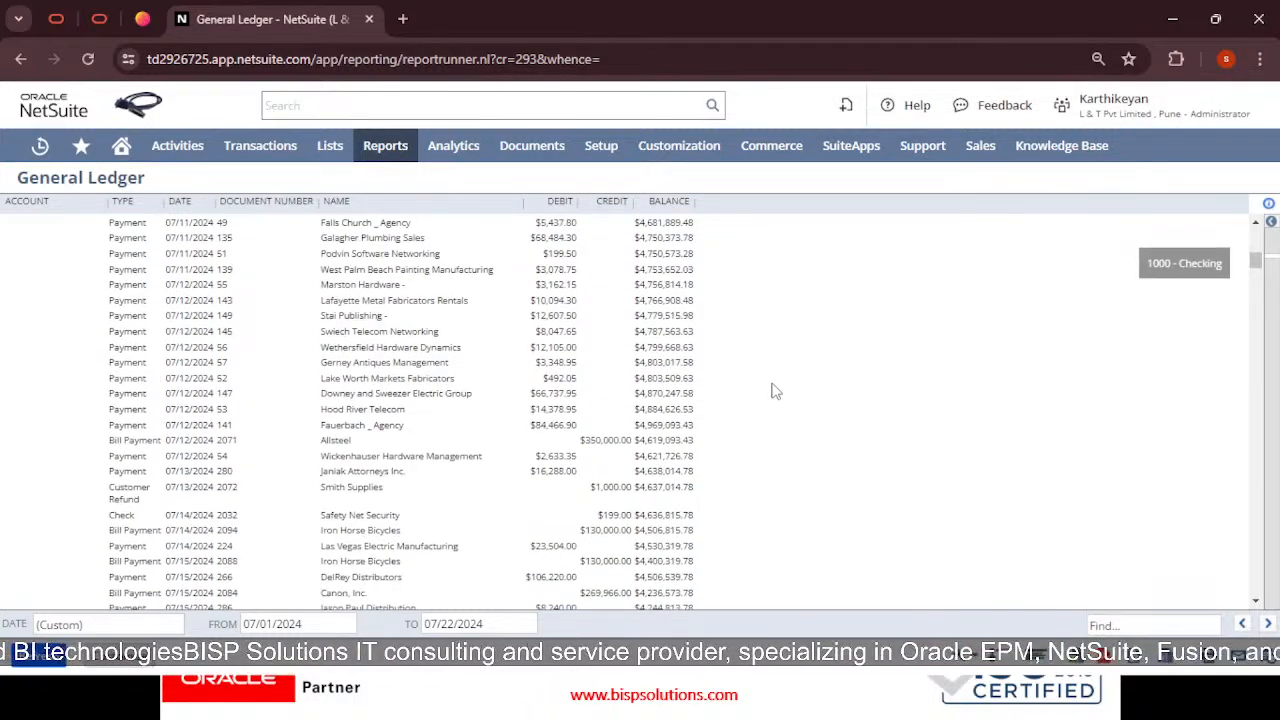
scroll(775, 390, "down", 6)
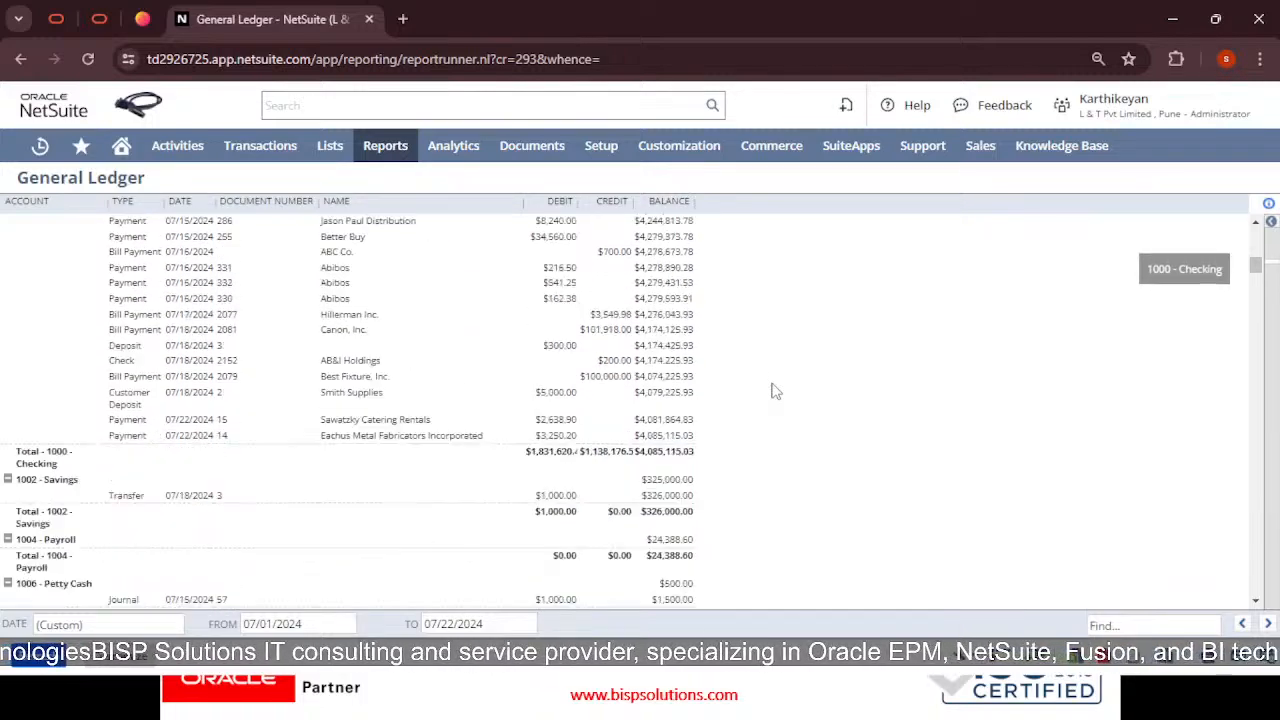
scroll(775, 390, "down", 2)
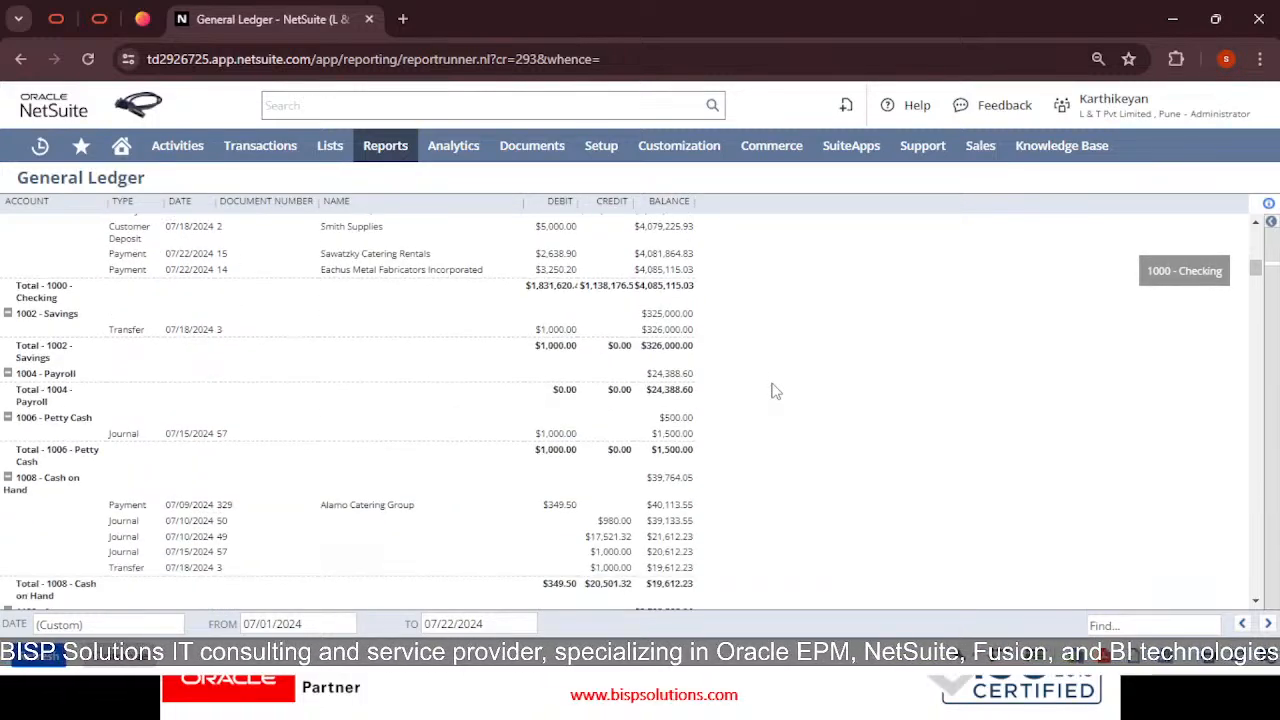
scroll(775, 390, "down", 4)
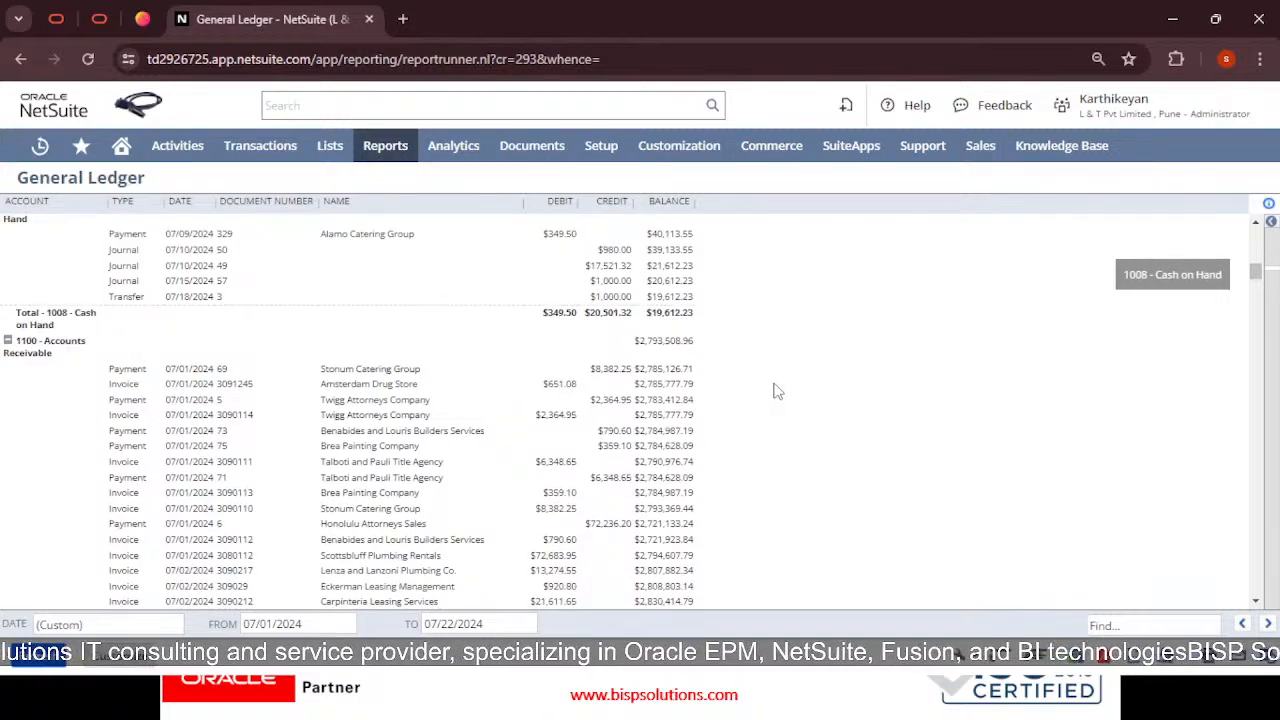
scroll(778, 393, "down", 12)
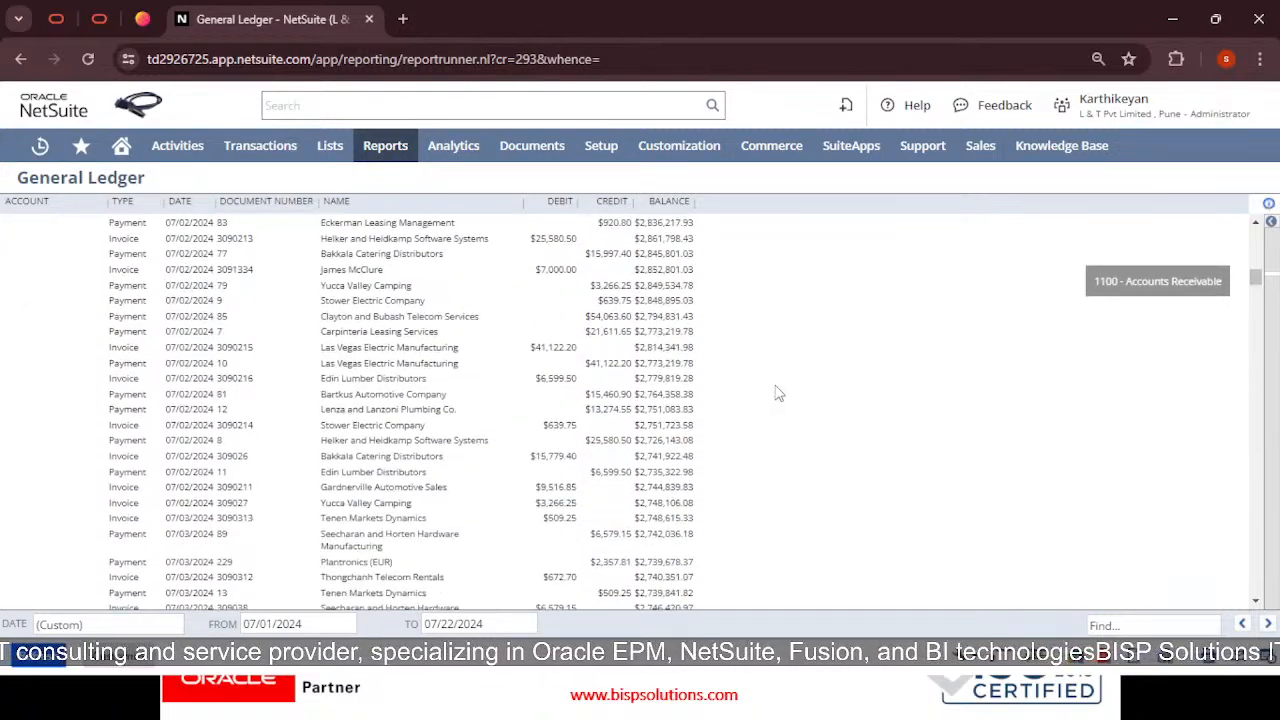
scroll(778, 393, "down", 6)
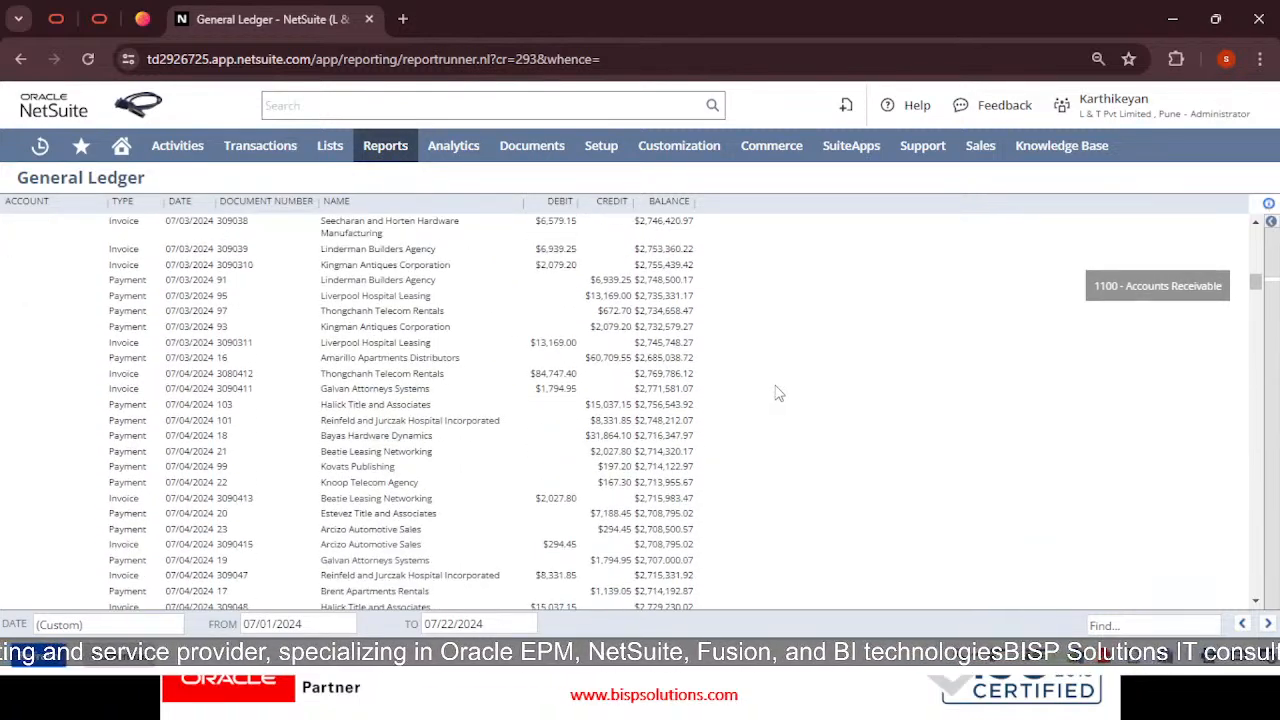
scroll(778, 393, "down", 12)
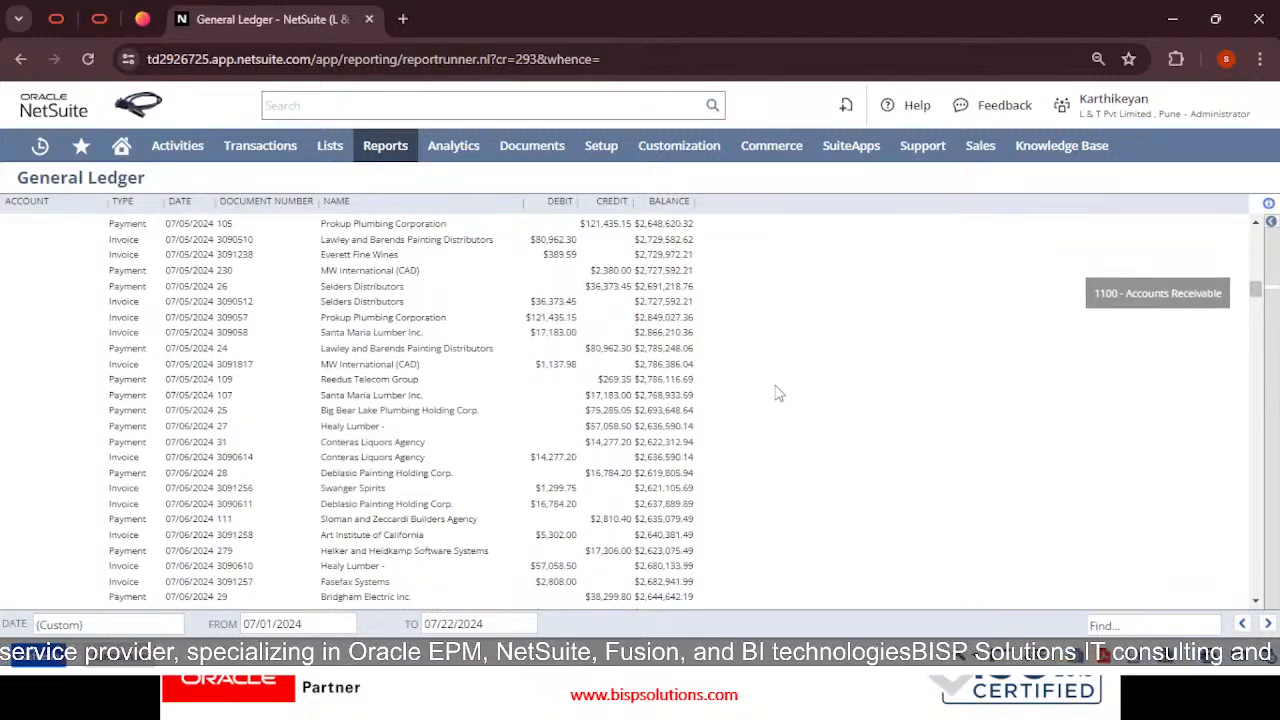
scroll(778, 393, "down", 12)
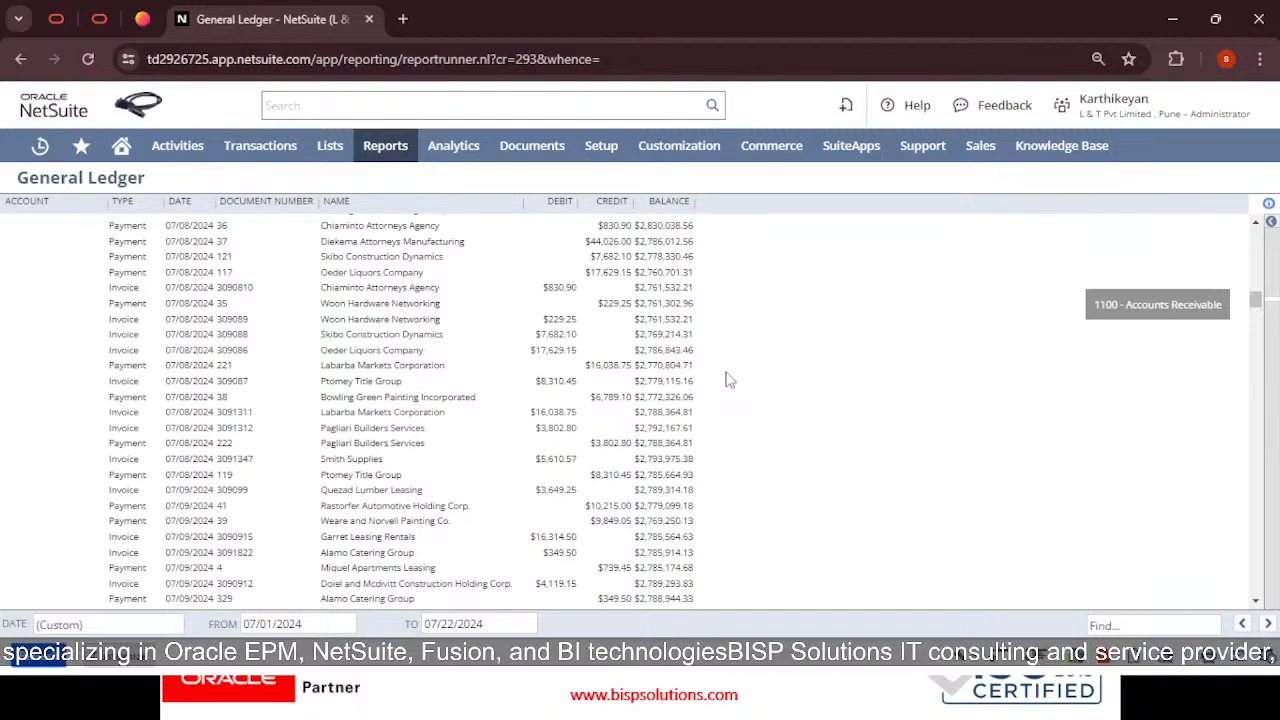
scroll(729, 380, "down", 12)
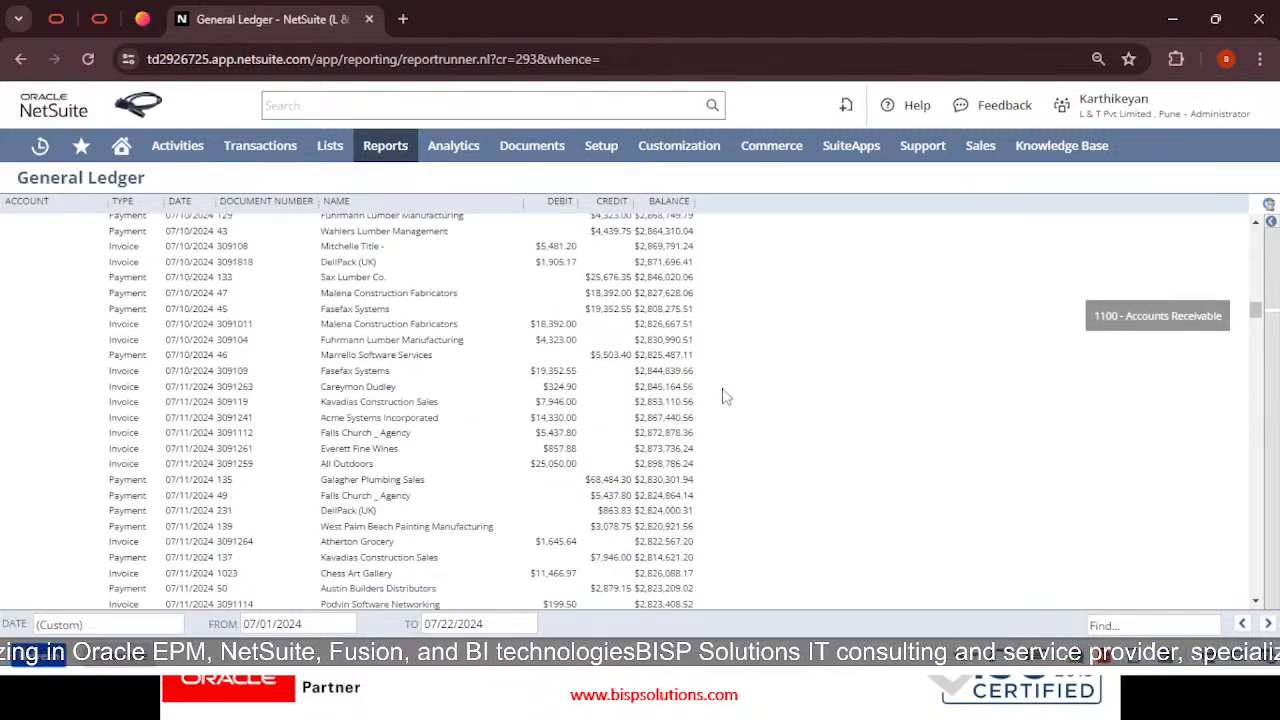
scroll(724, 398, "down", 6)
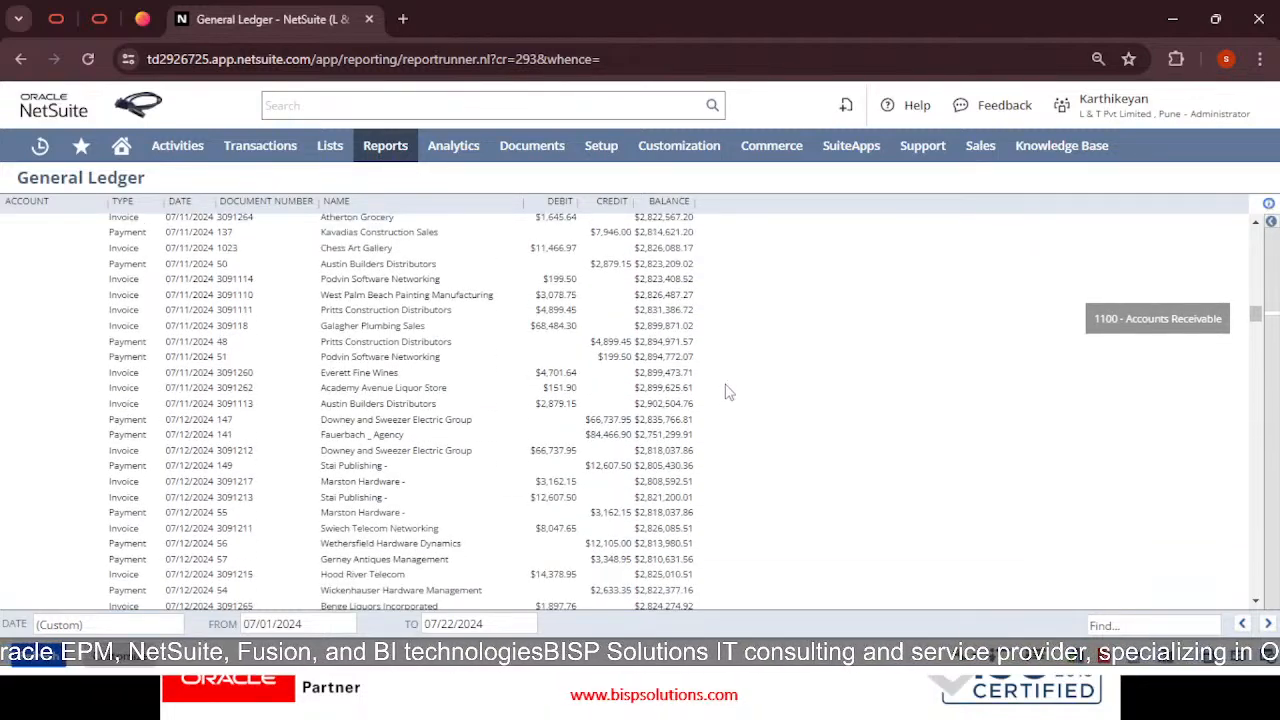
scroll(741, 386, "down", 5)
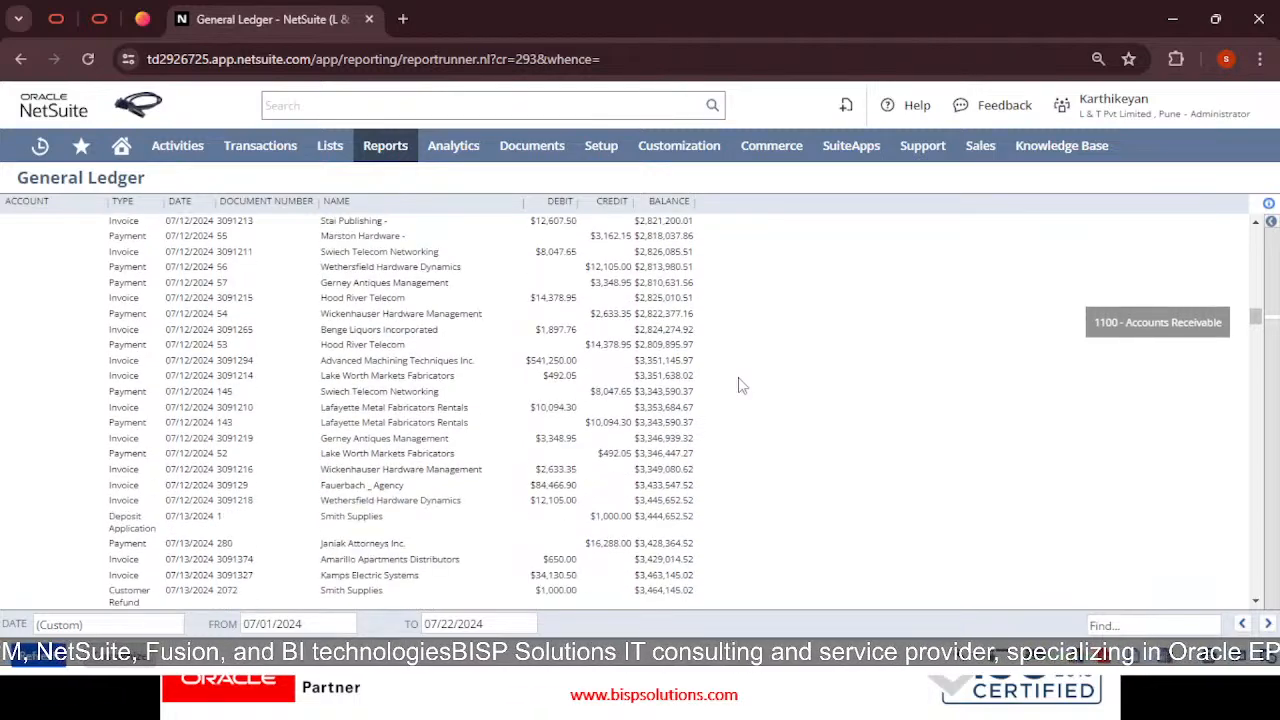
scroll(741, 386, "down", 7)
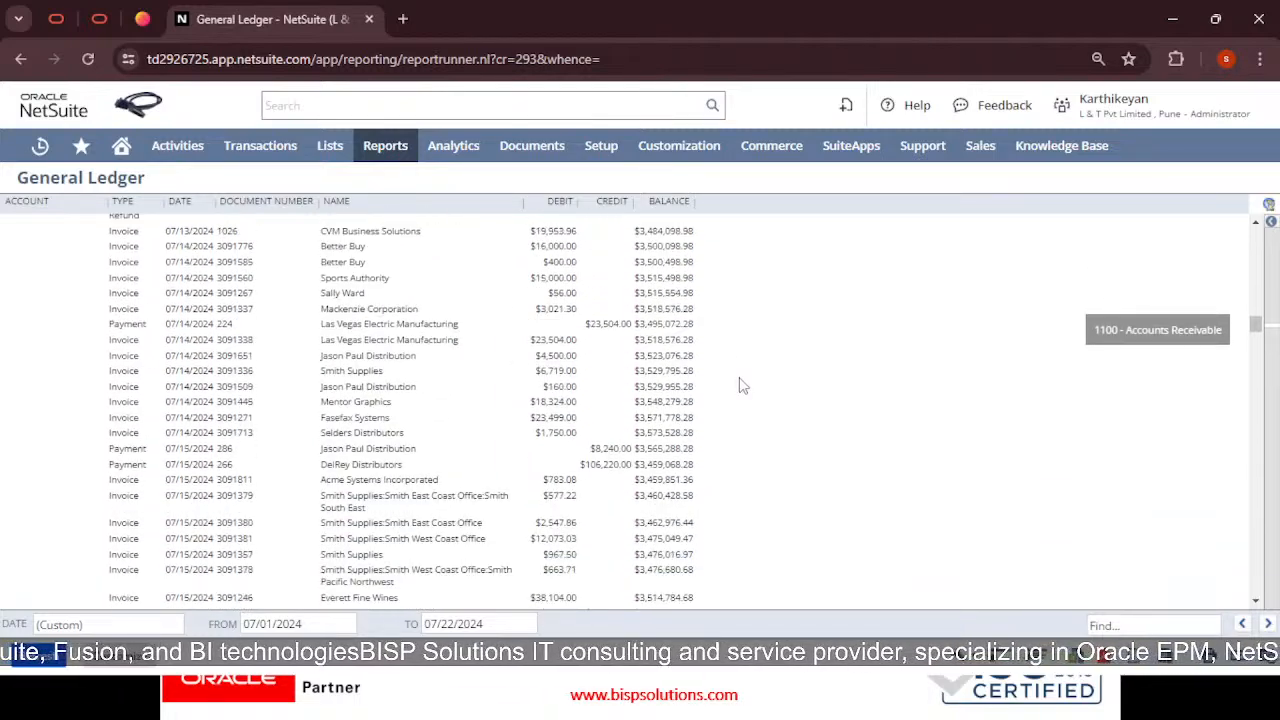
scroll(741, 386, "down", 20)
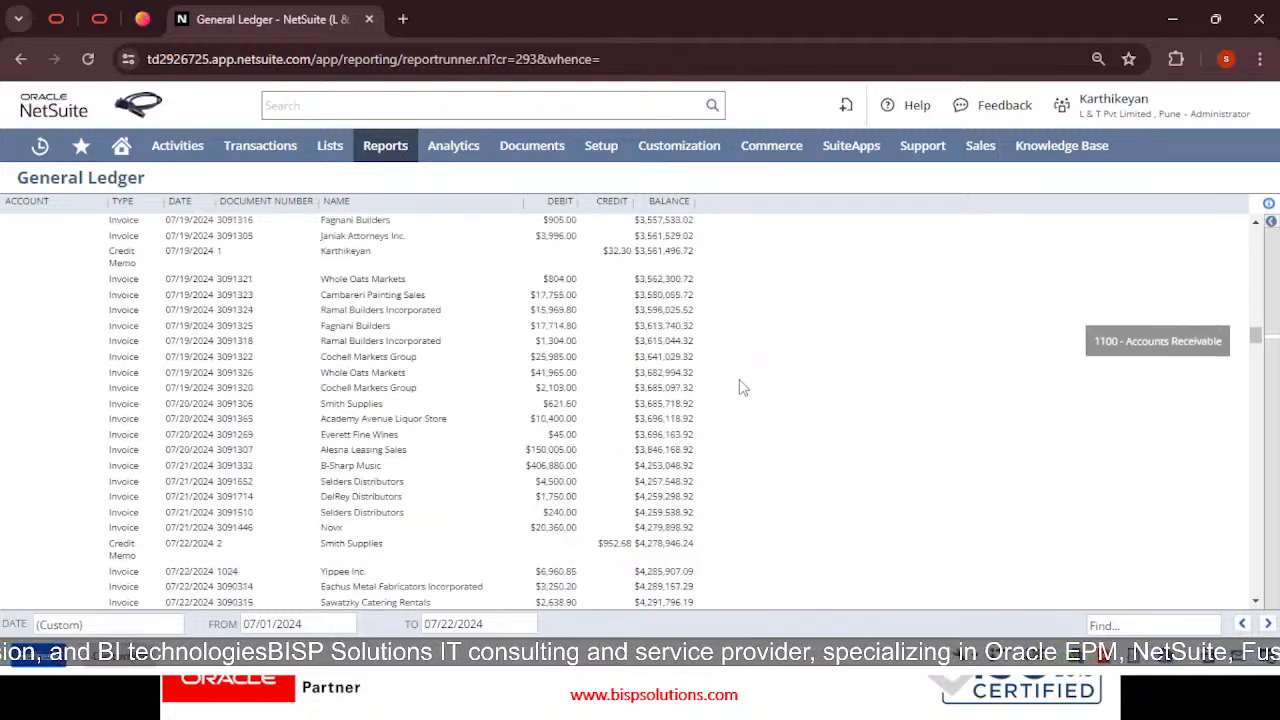
scroll(741, 387, "down", 20)
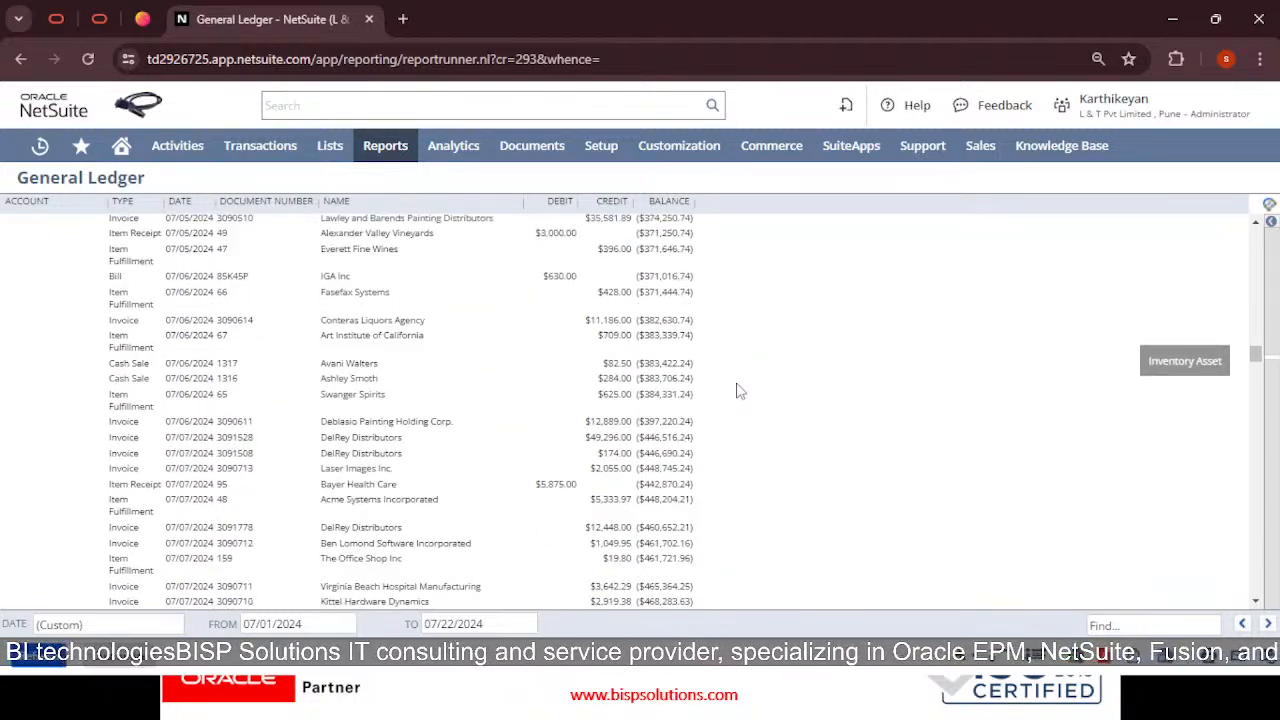
scroll(740, 388, "down", 15)
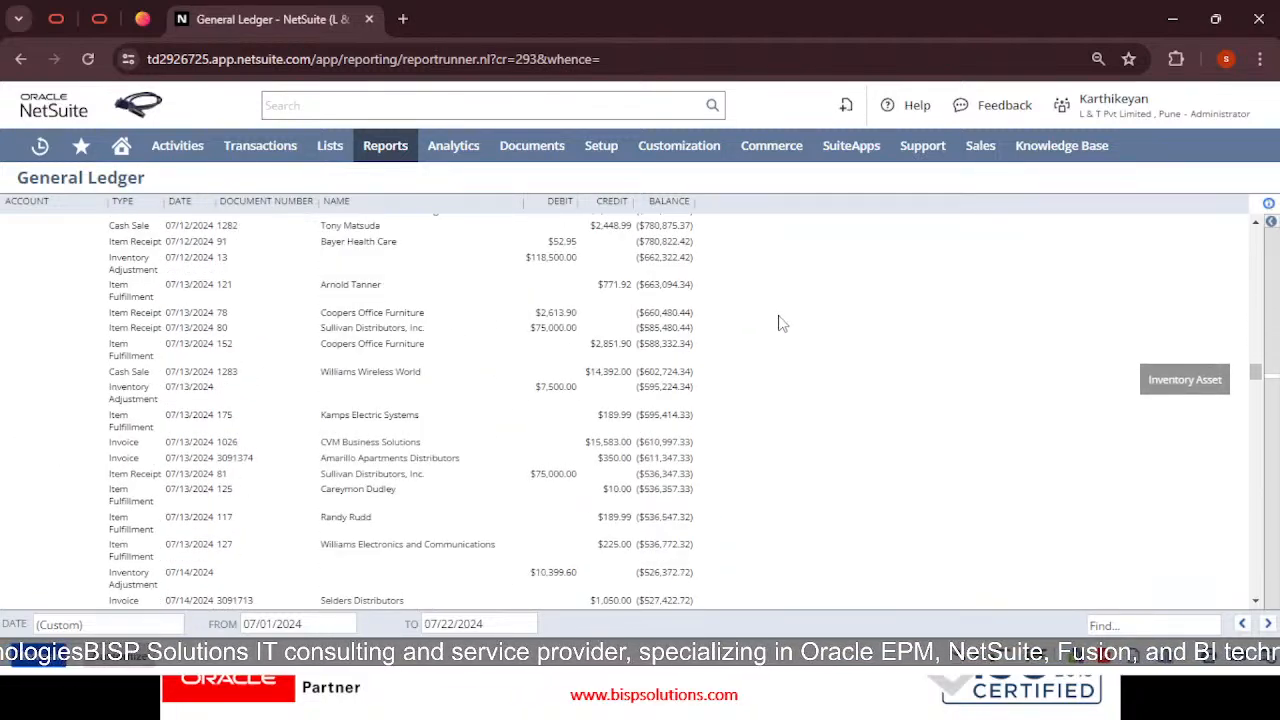
Find the next occurrence of 59 in the General Ledger and scroll past it
key("ctrl+f")
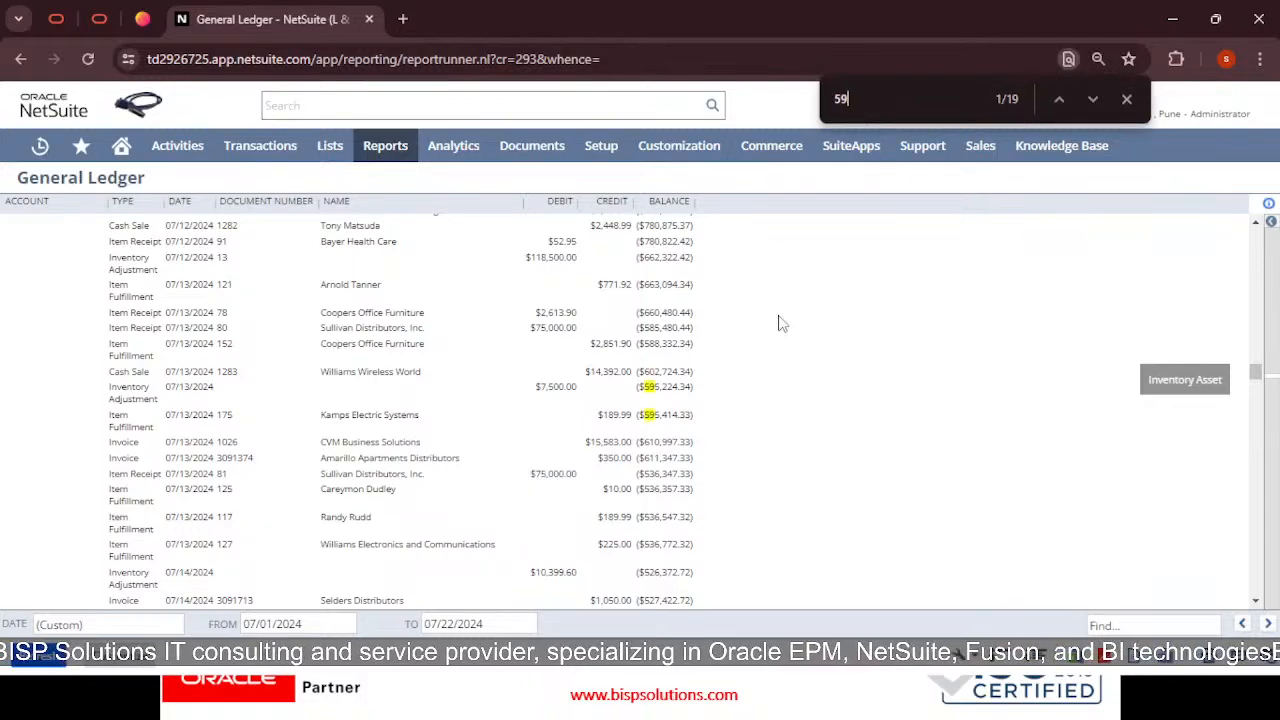
key("Return")
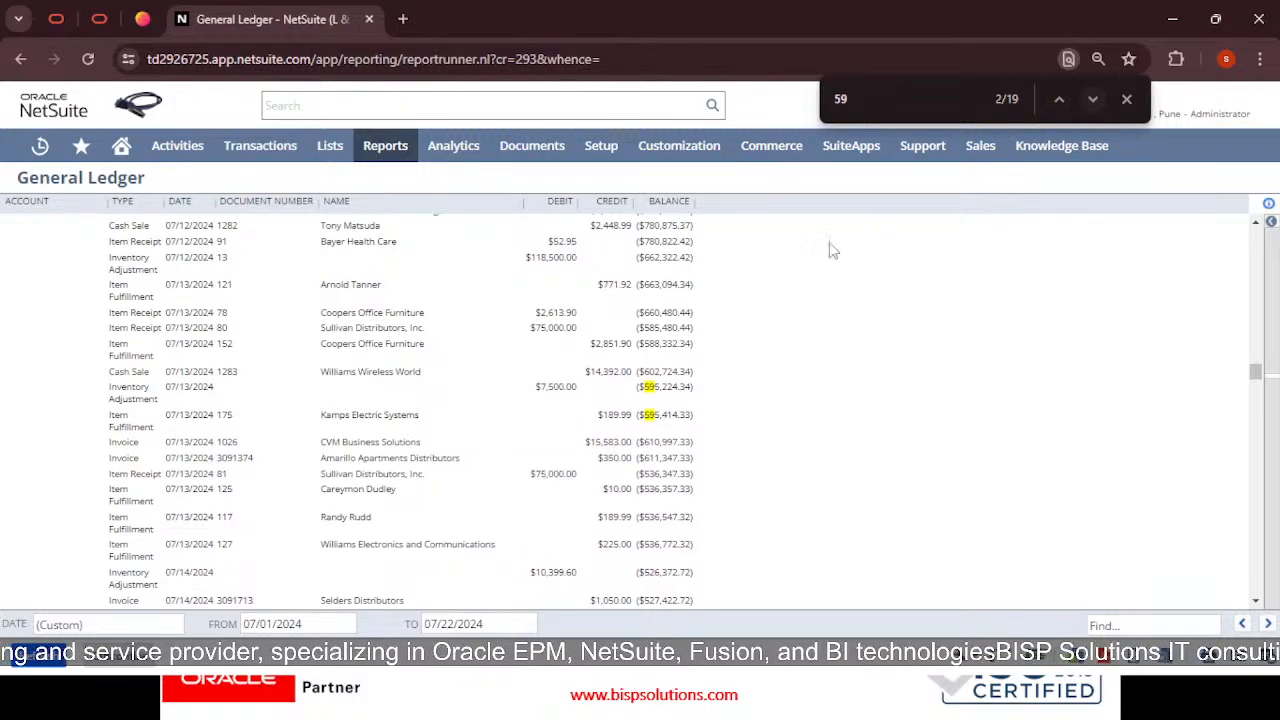
scroll(829, 244, "down", 1)
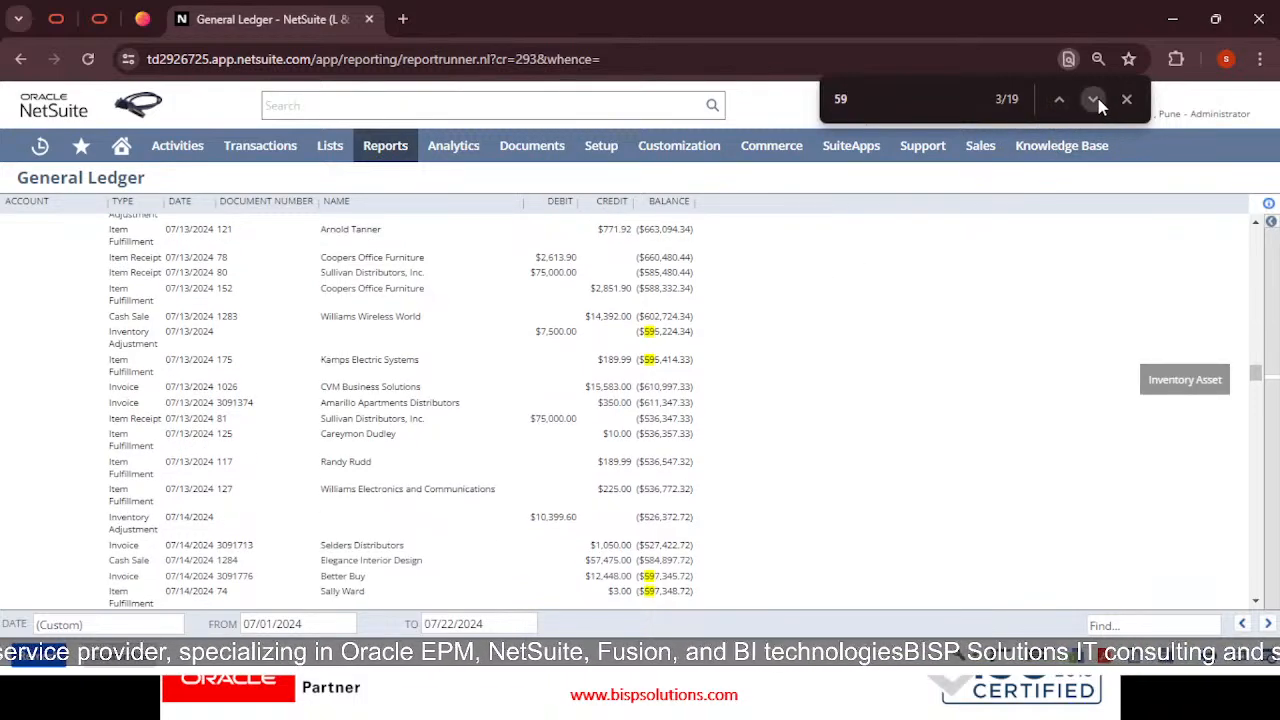
scroll(1020, 270, "down", 12)
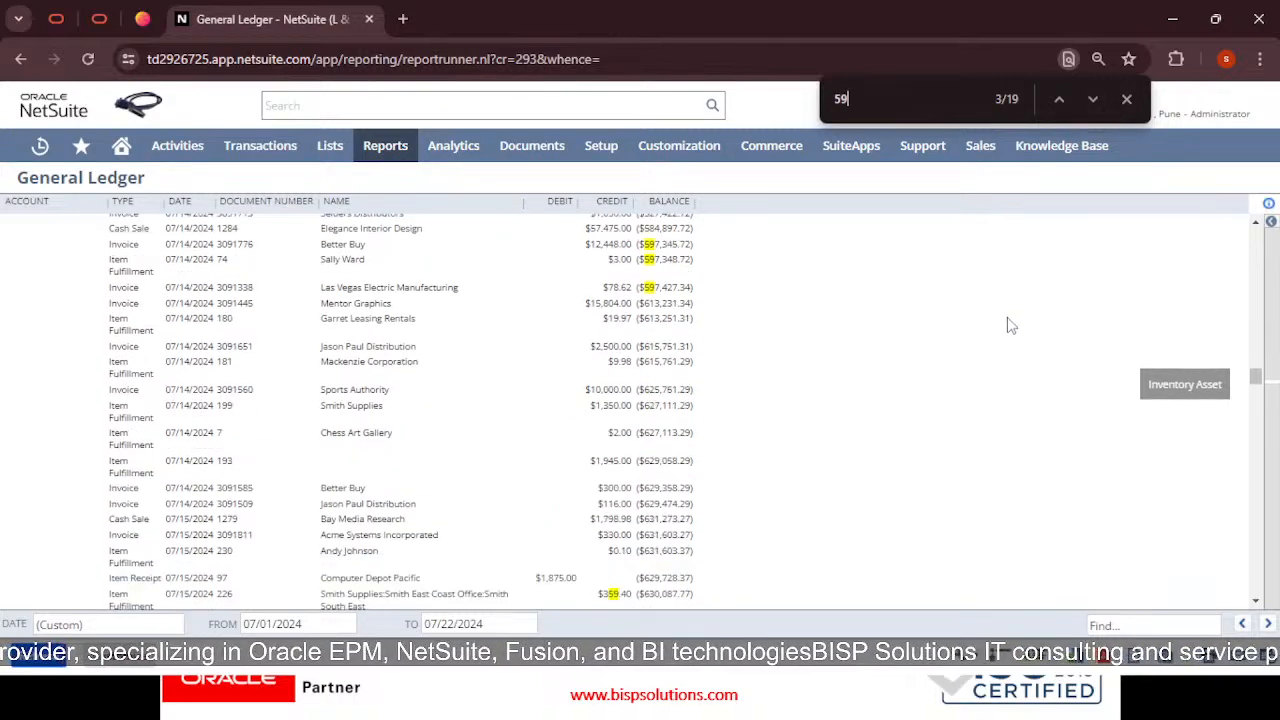
scroll(995, 316, "down", 15)
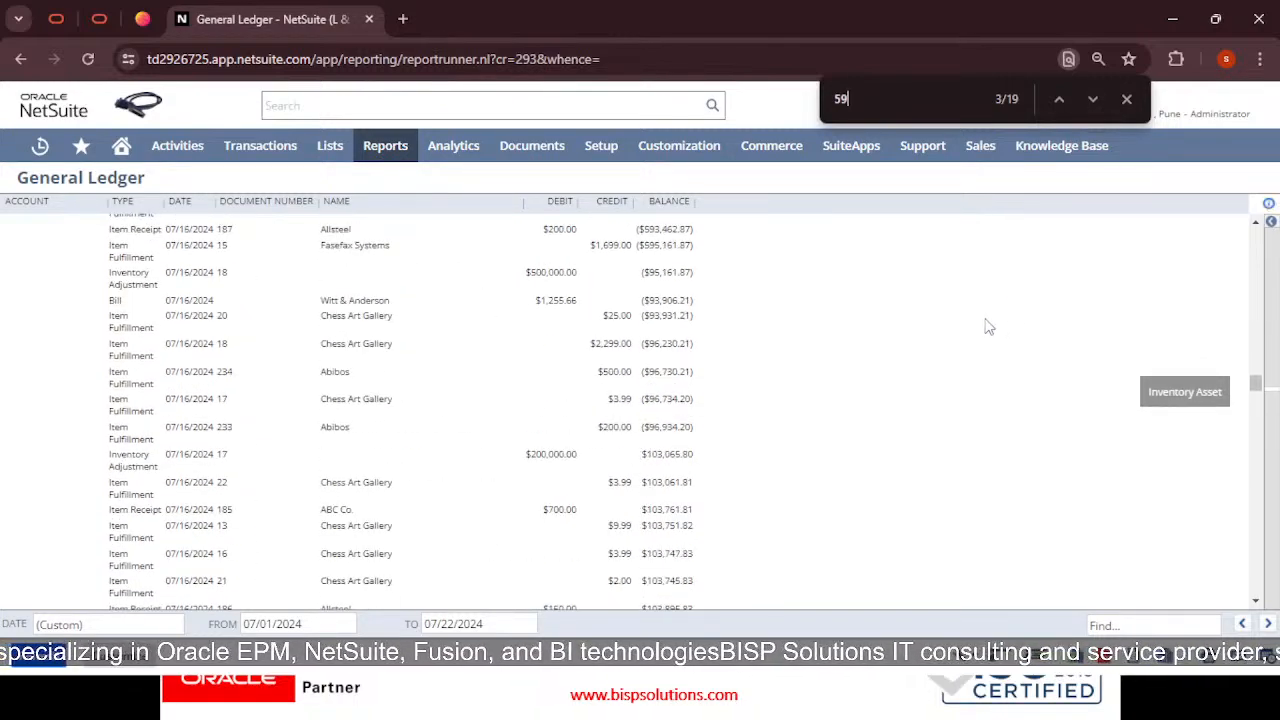
scroll(952, 395, "down", 15)
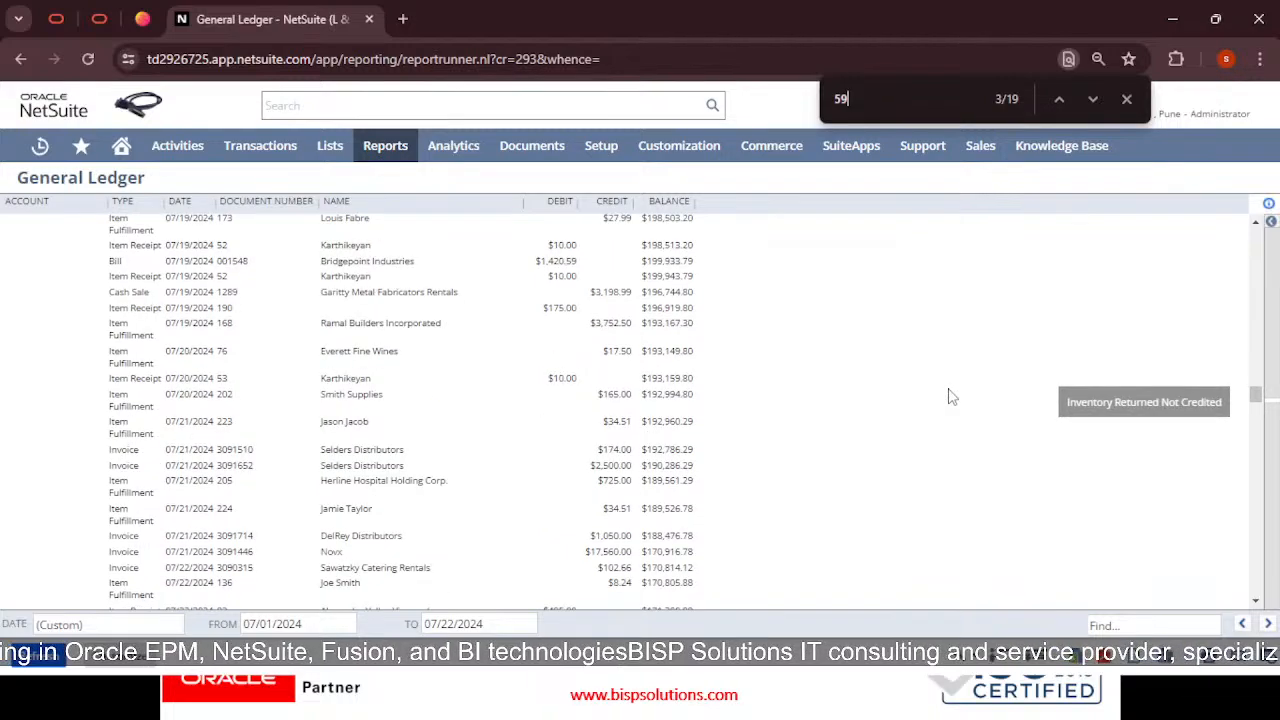
scroll(945, 412, "down", 15)
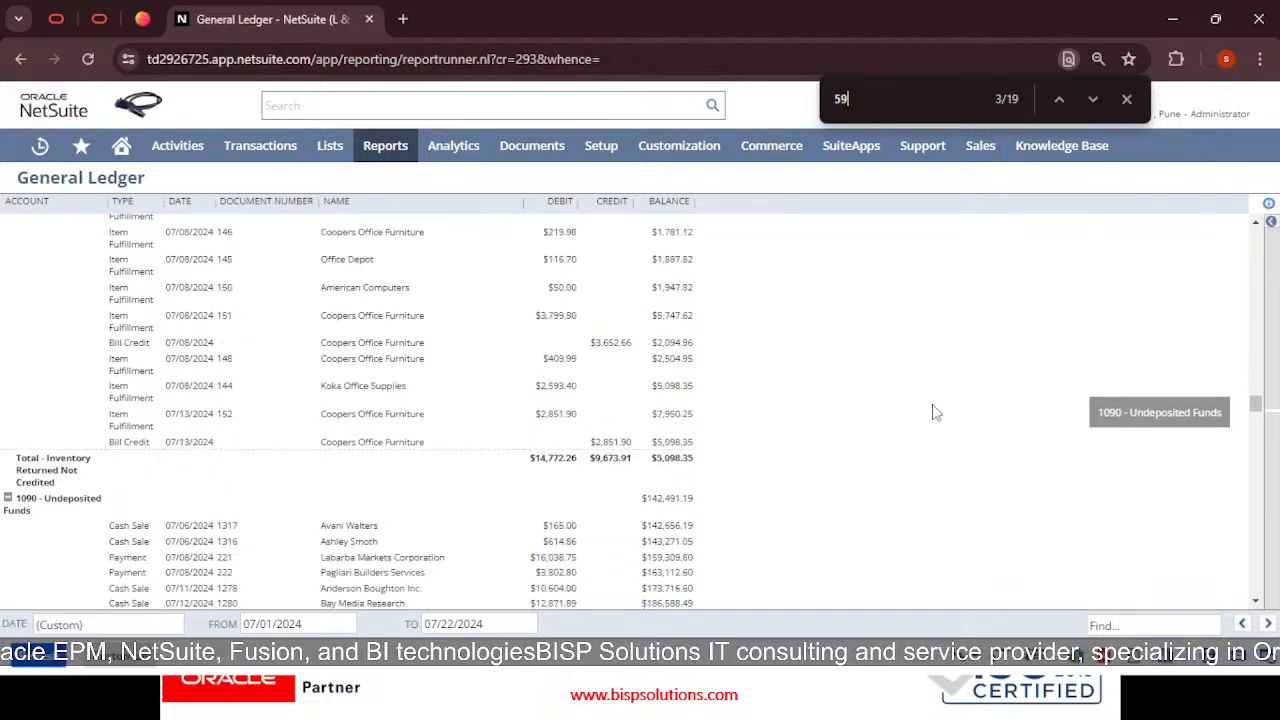
scroll(900, 415, "down", 15)
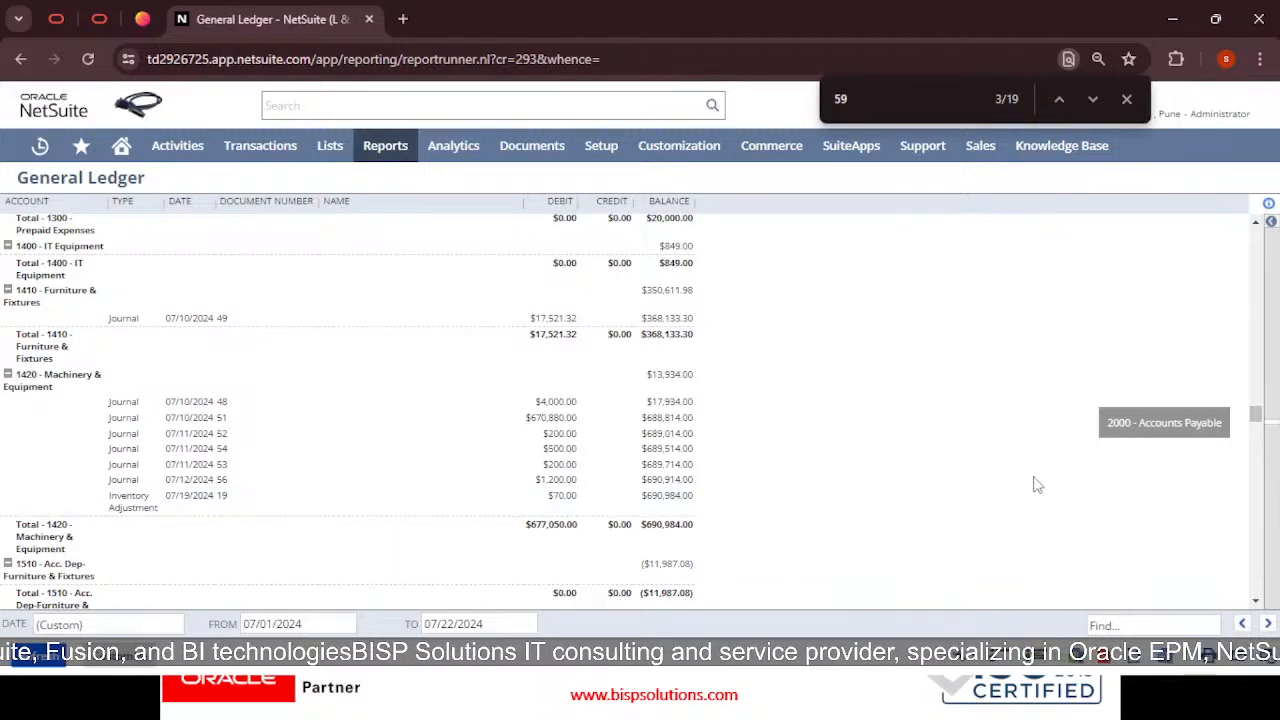
Scroll through Inventory Received Not Billed to the 4000 - Sales postings, then close the find bar
scroll(1037, 487, "down", 10)
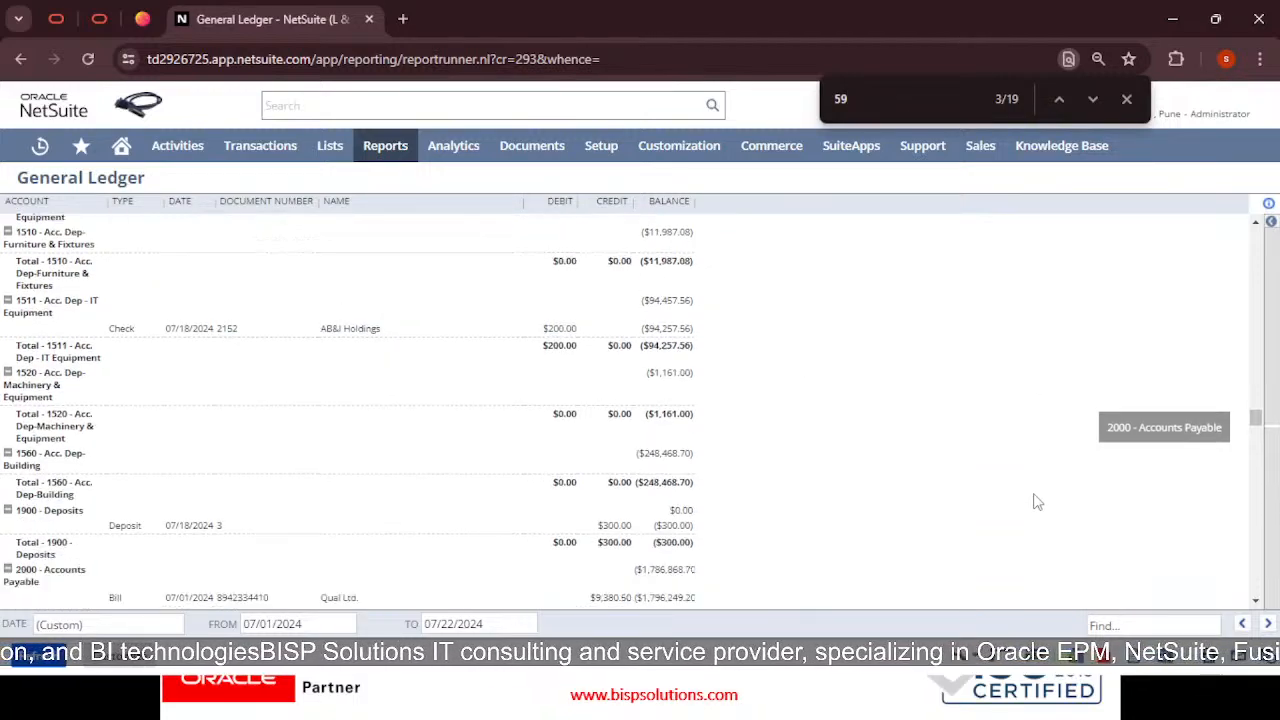
scroll(1037, 504, "down", 2)
scroll(1035, 502, "down", 6)
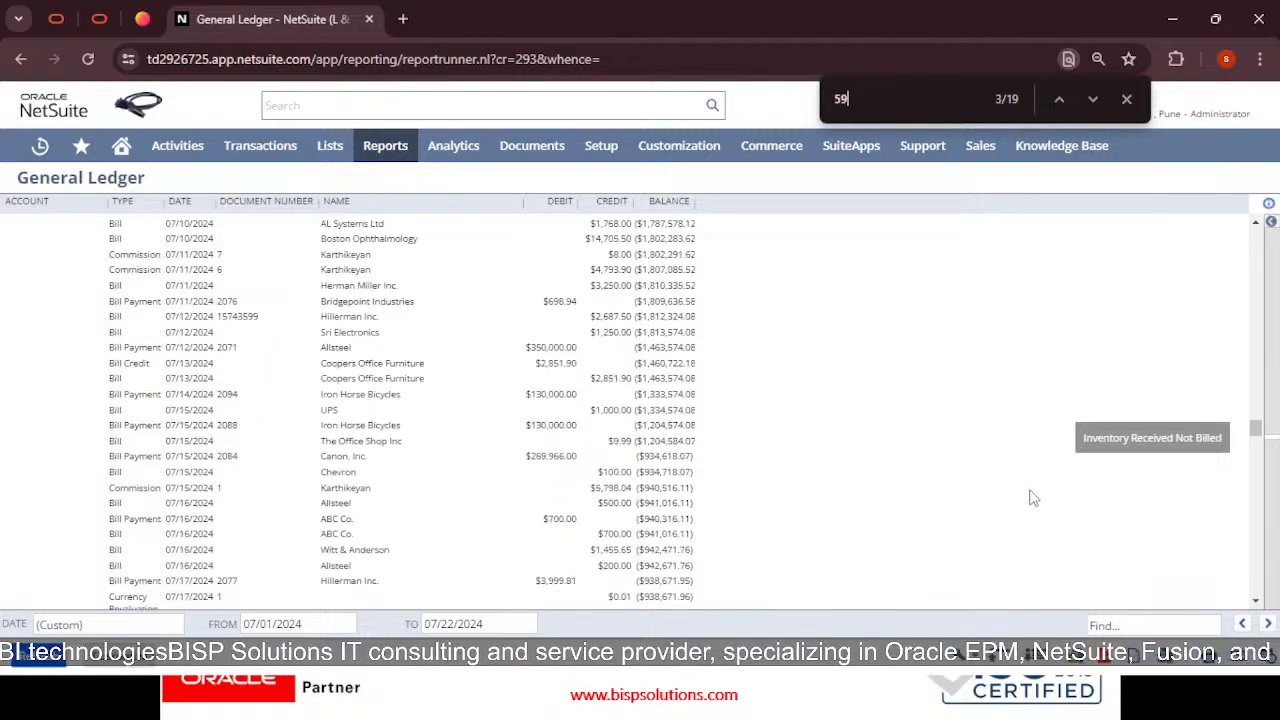
scroll(1033, 500, "down", 5)
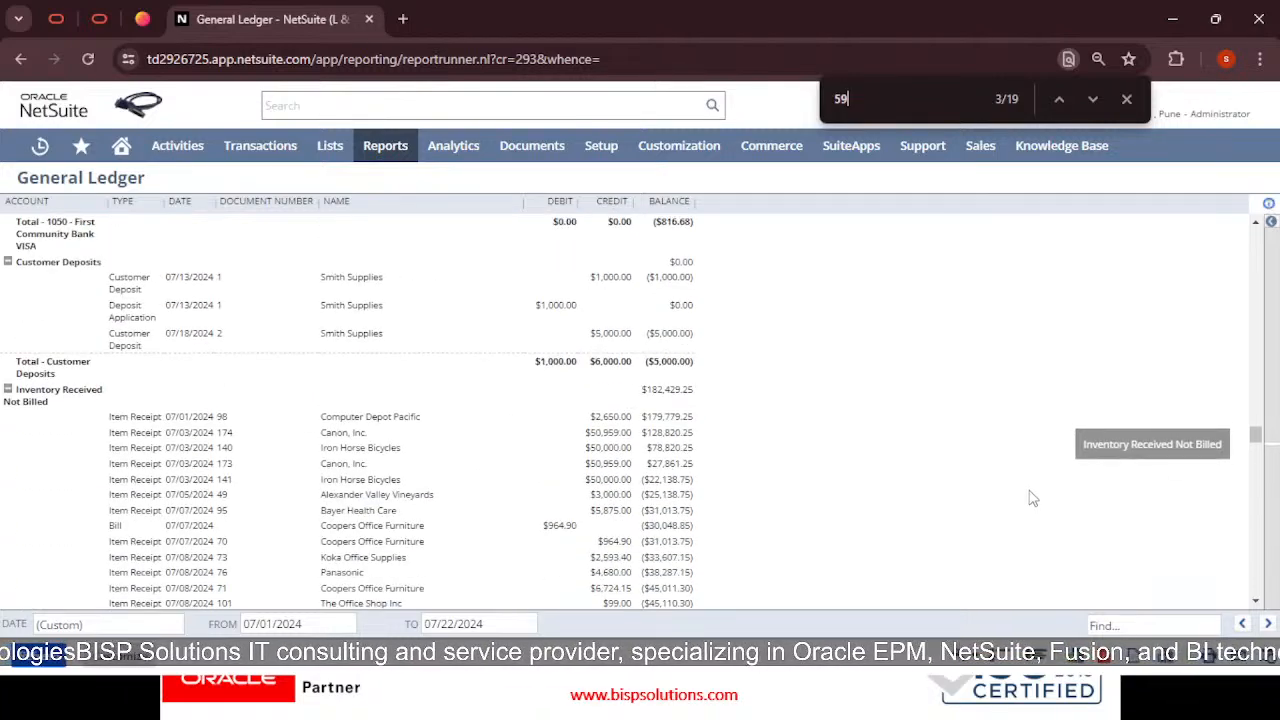
scroll(1033, 498, "down", 6)
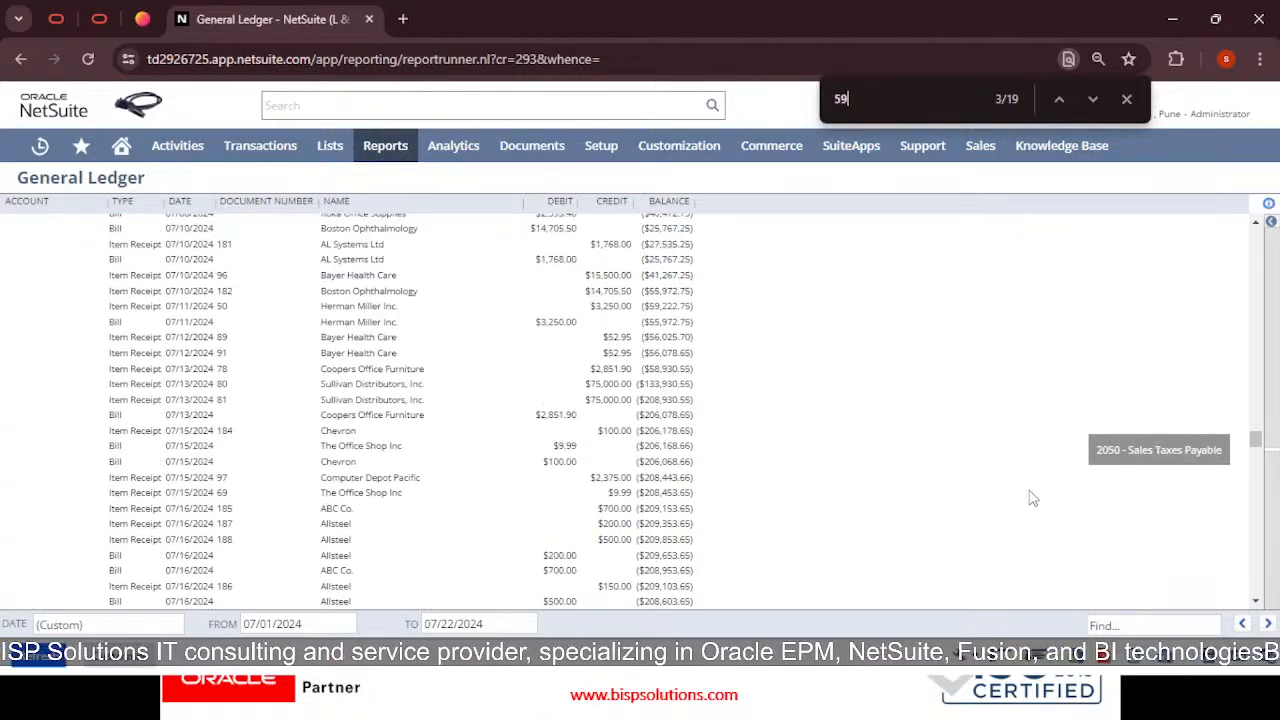
scroll(1033, 498, "up", 1)
scroll(1033, 498, "up", 2)
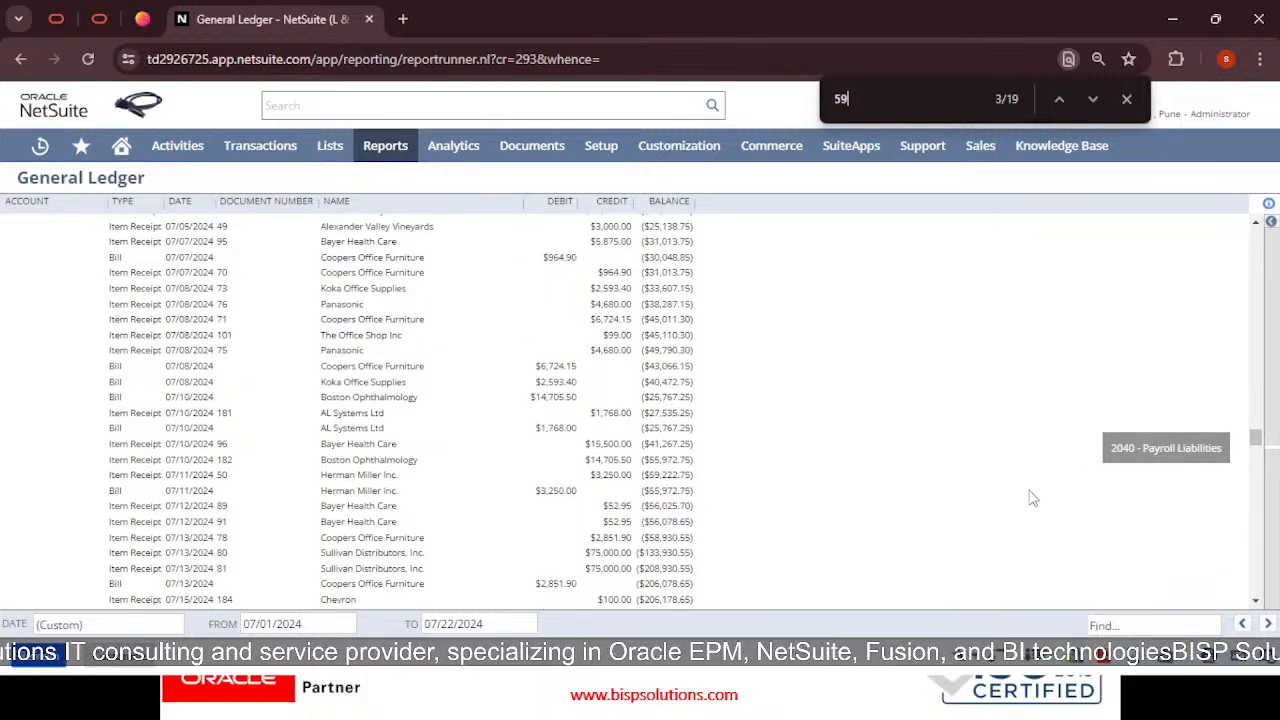
scroll(1033, 498, "up", 3)
scroll(1033, 498, "down", 14)
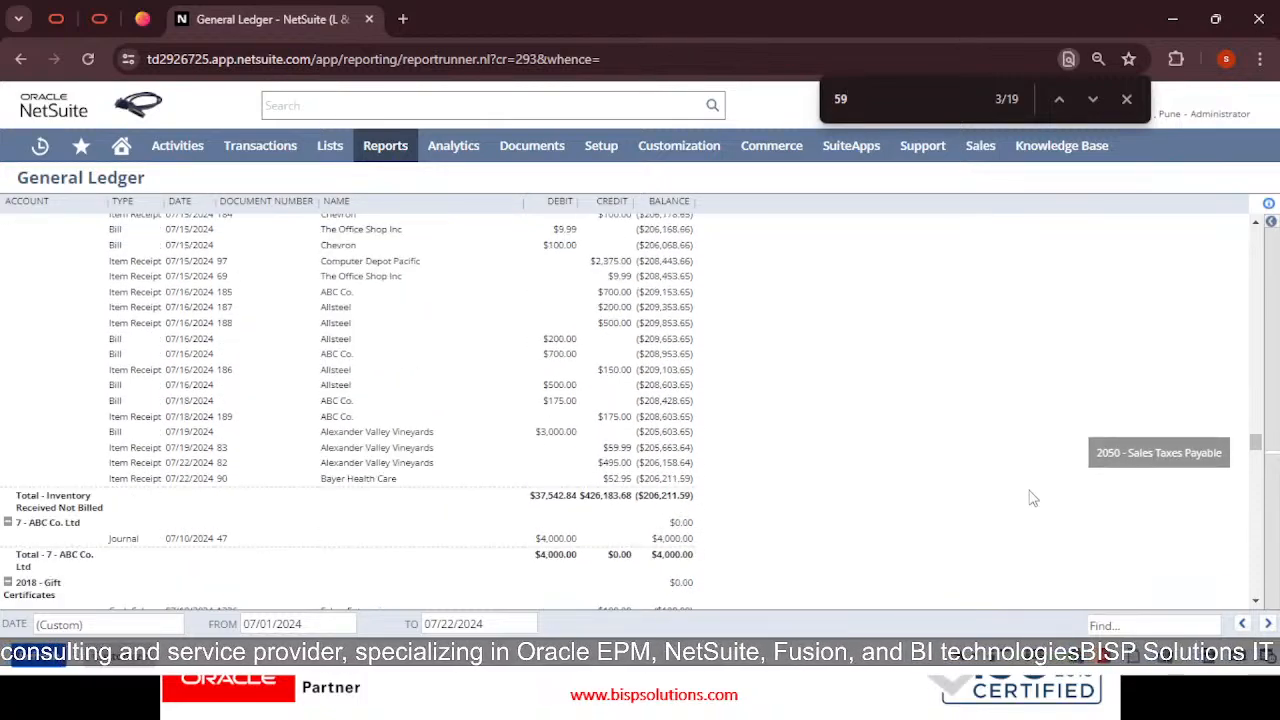
scroll(1033, 498, "down", 10)
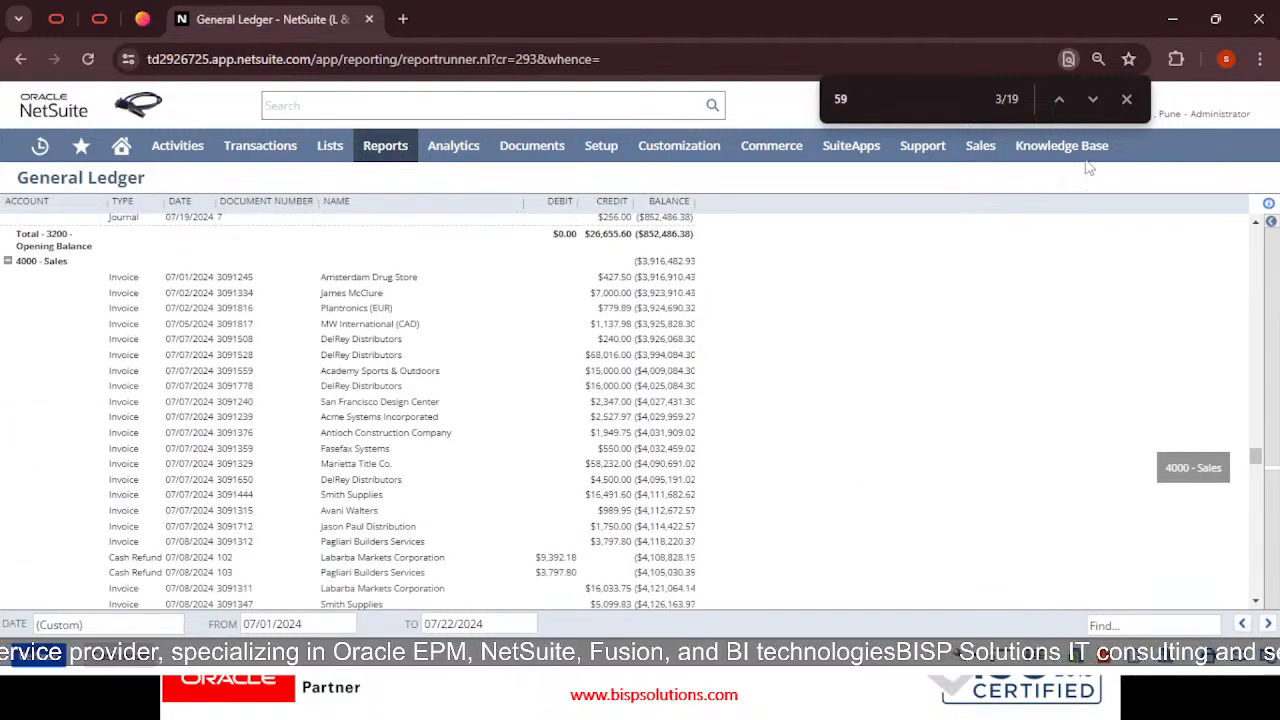
left_click(1128, 100)
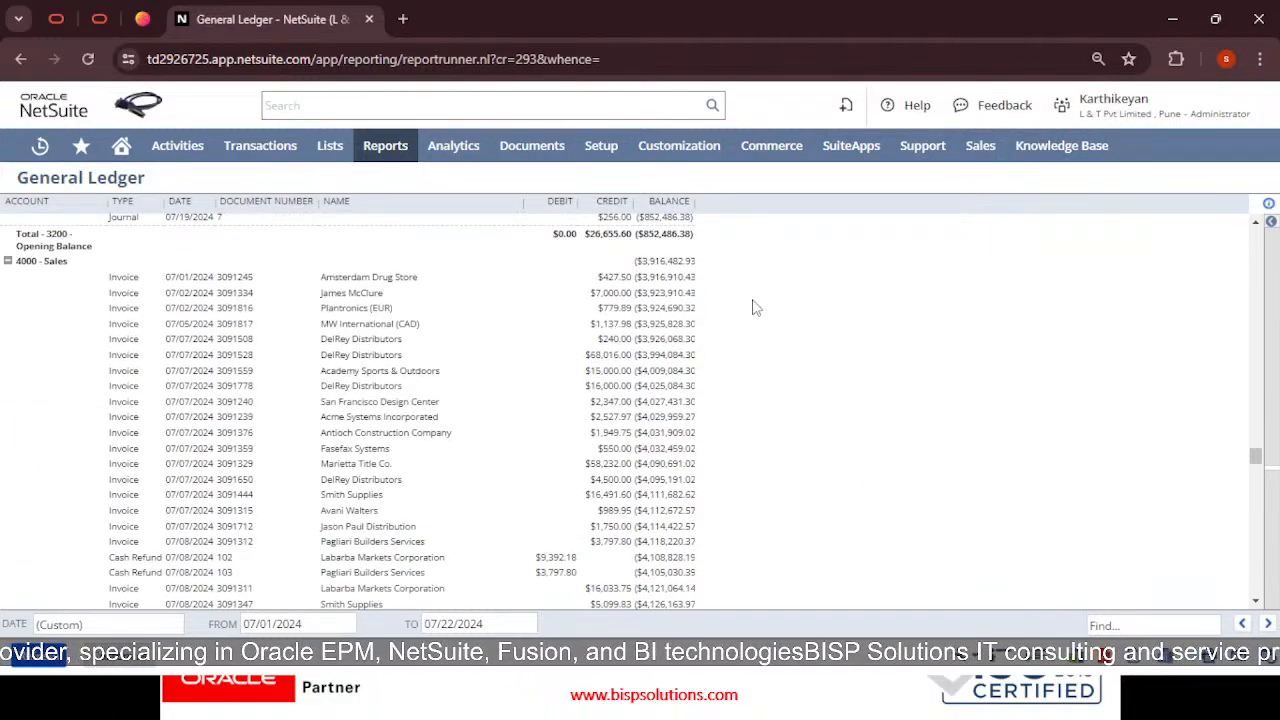
Open Reports > Financial > Trial Balance as of 07/22/2024, showing the $335,440.00 advertisement debit
scroll(596, 343, "up", 2)
mouse_move(395, 150)
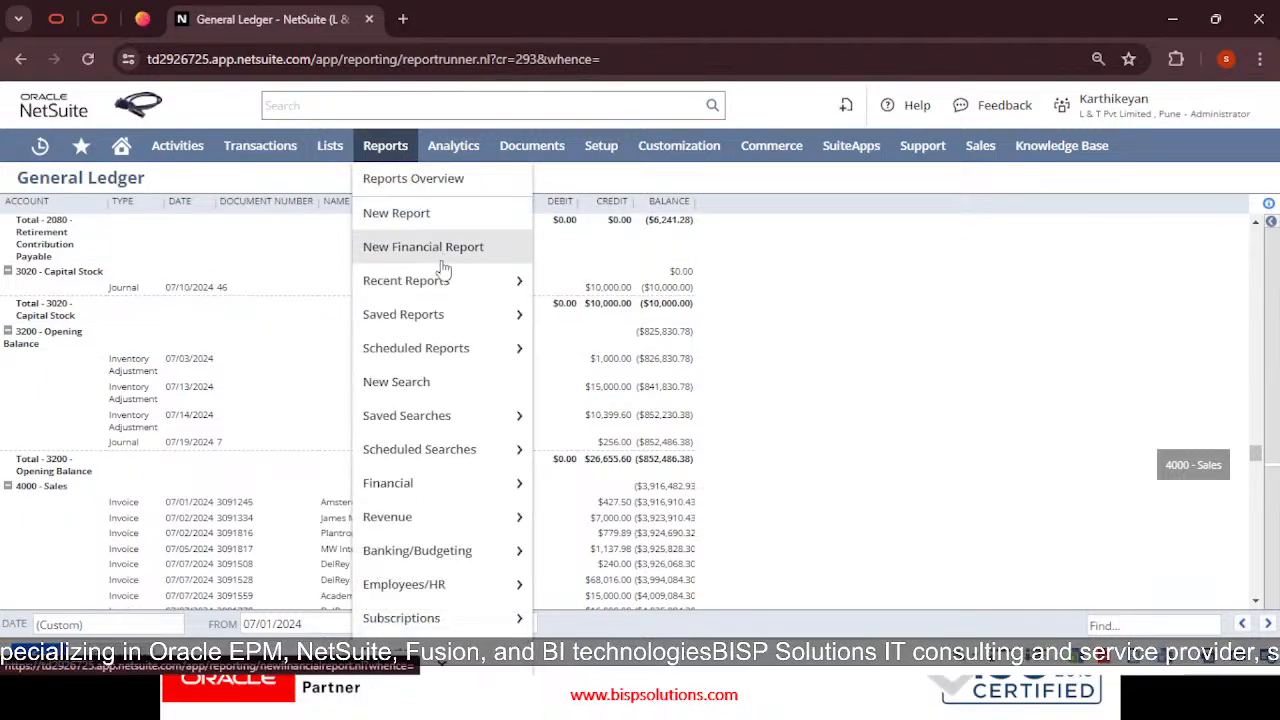
mouse_move(420, 487)
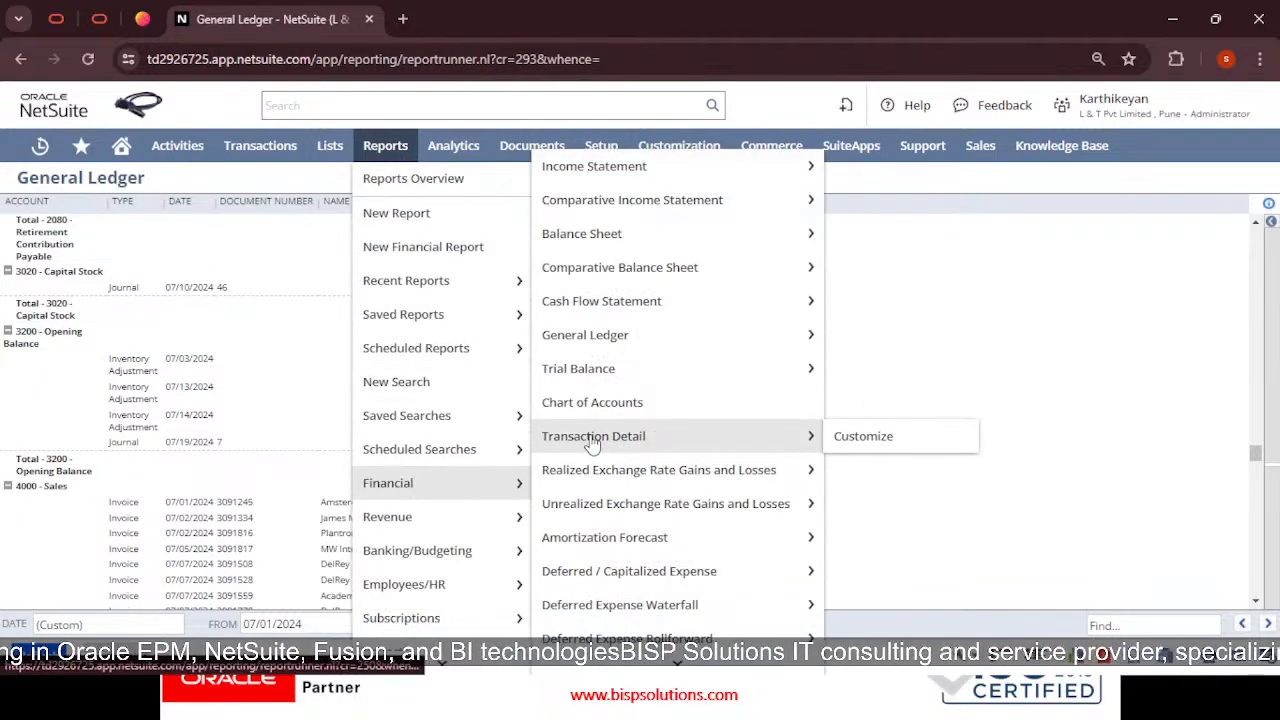
mouse_move(612, 382)
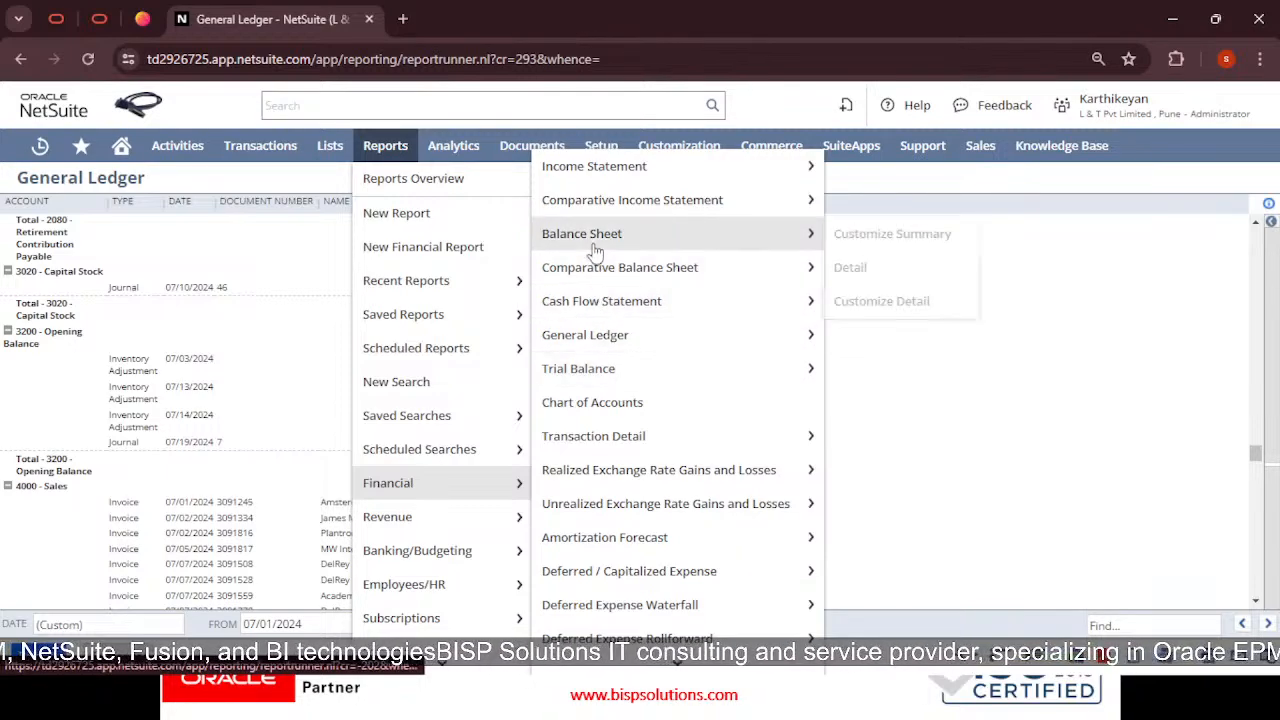
left_click(627, 383)
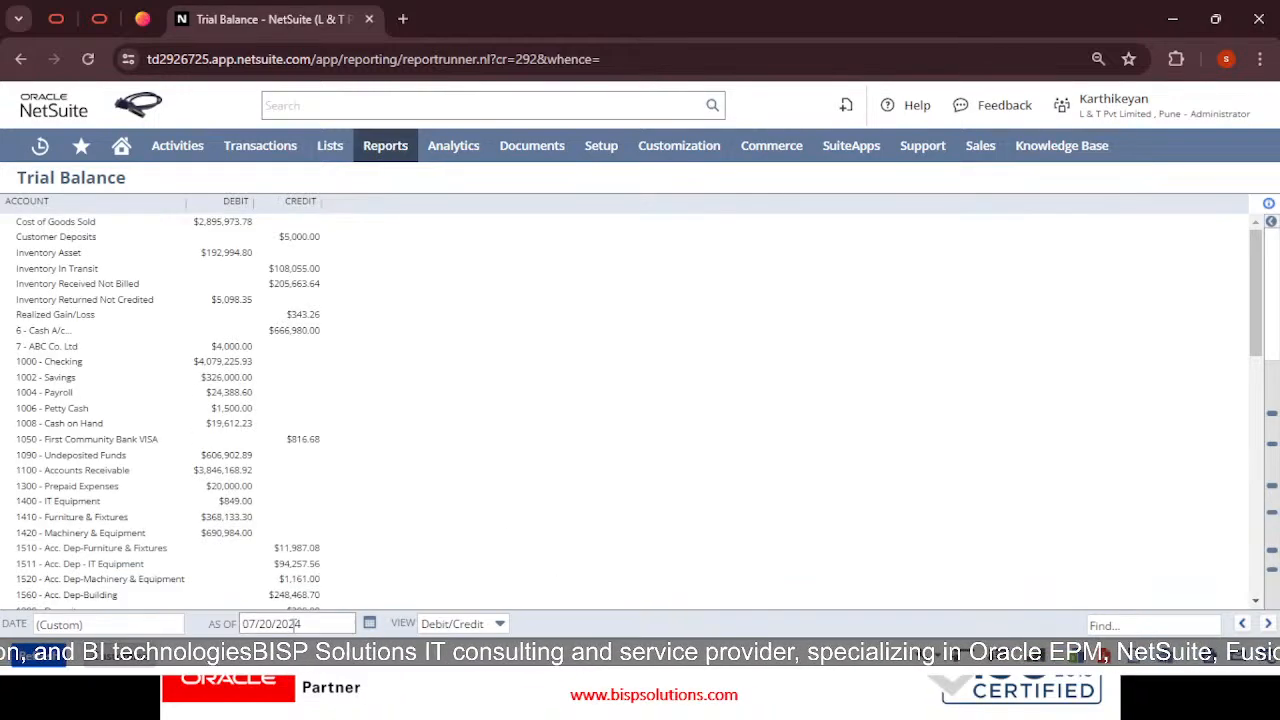
left_click(369, 624)
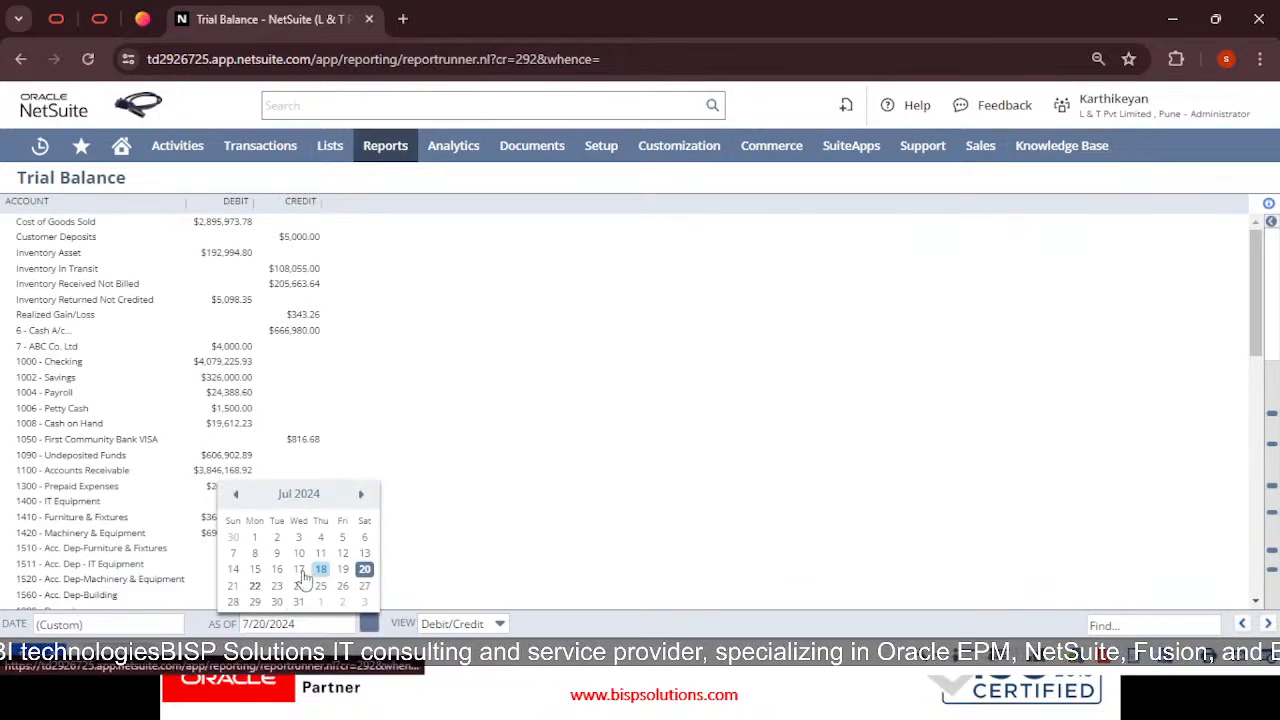
left_click(258, 594)
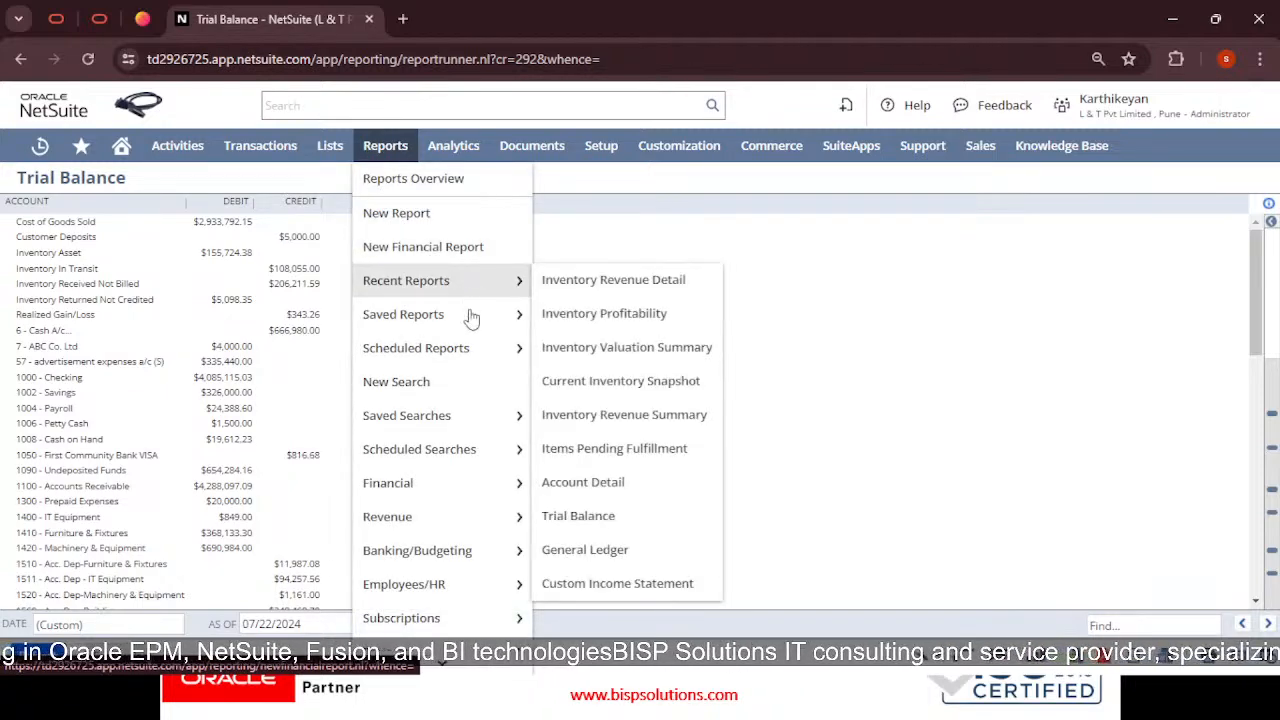
Open the Balance Sheet report with its as-of date set to 7/22/2024
mouse_move(494, 486)
mouse_move(548, 485)
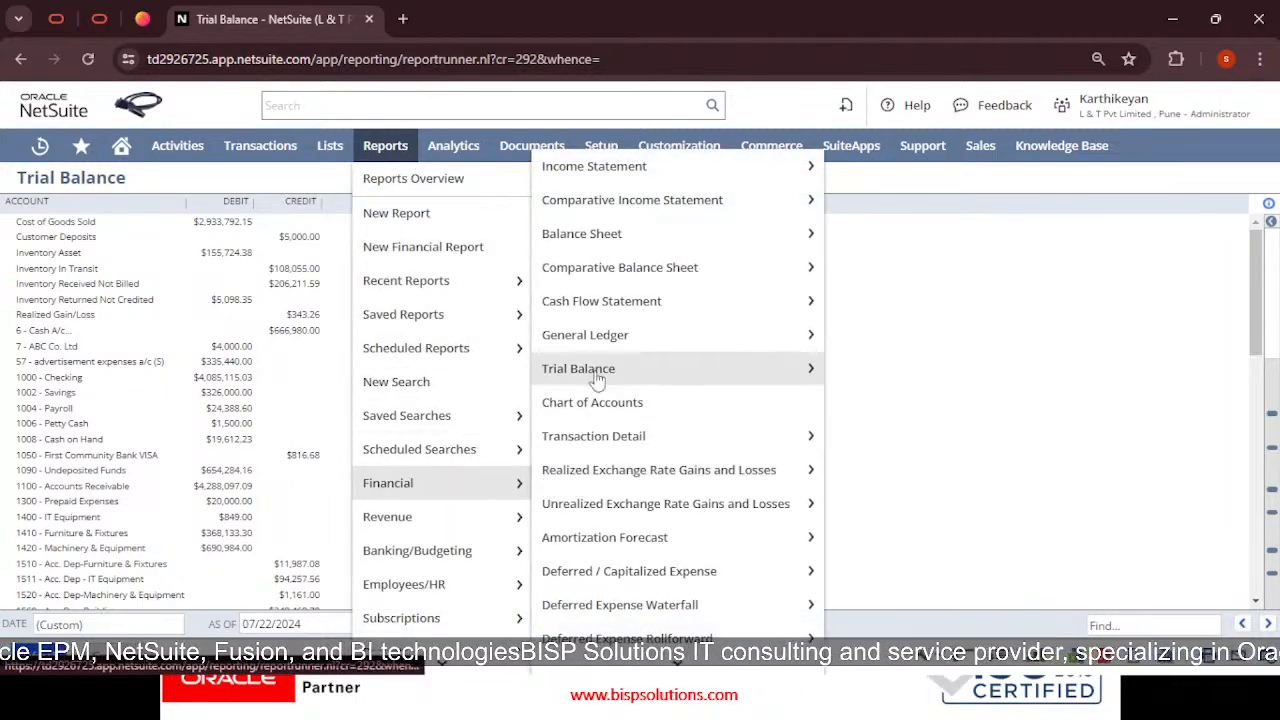
left_click(611, 247)
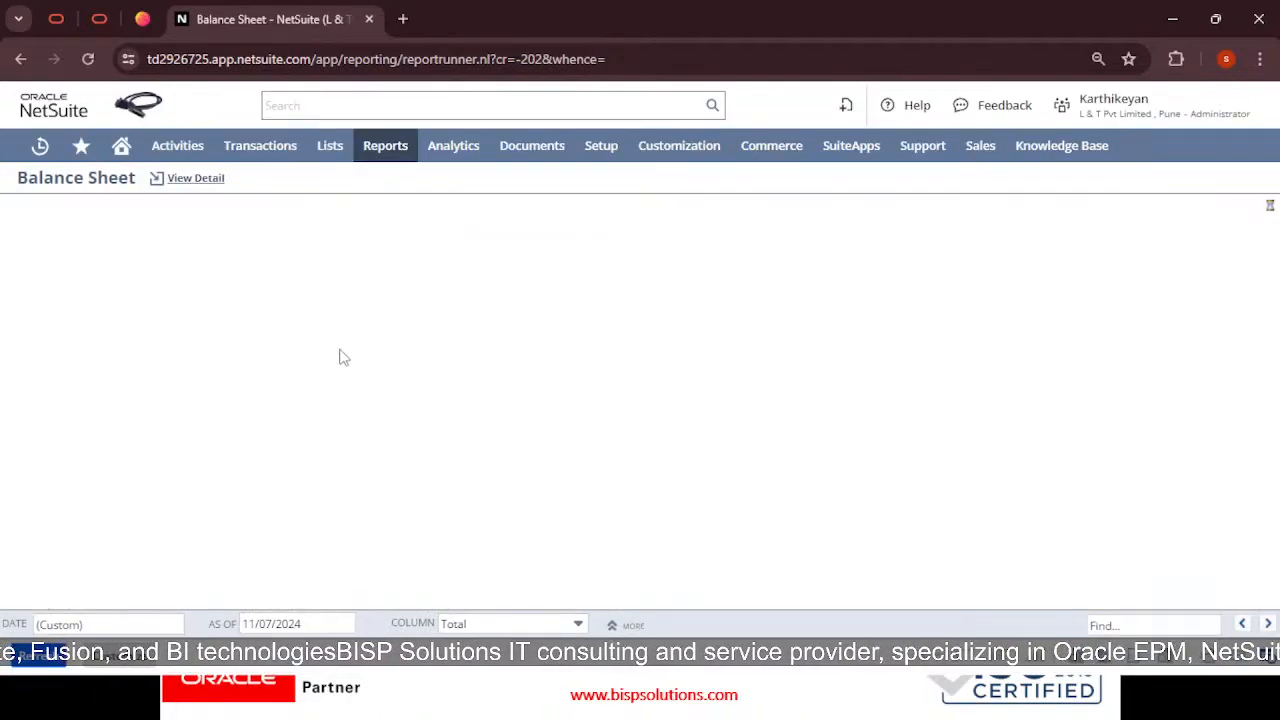
left_click(373, 623)
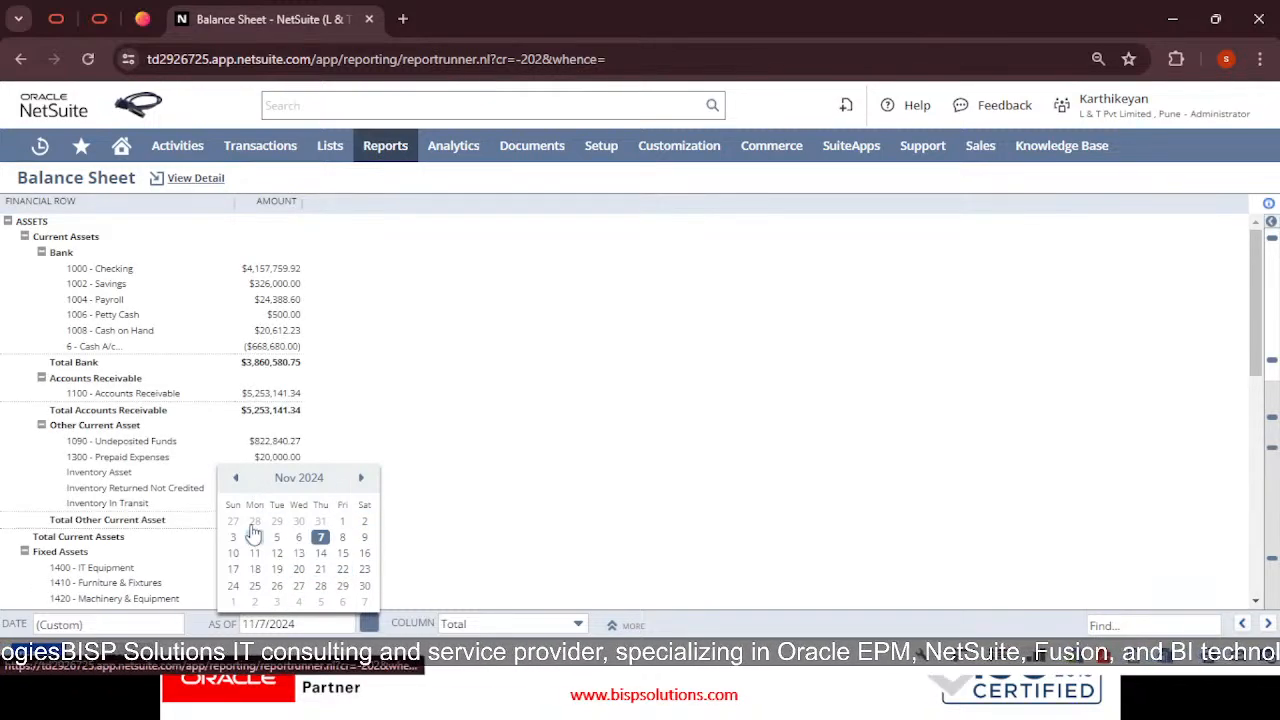
left_click(240, 482)
left_click(239, 483)
left_click(238, 484)
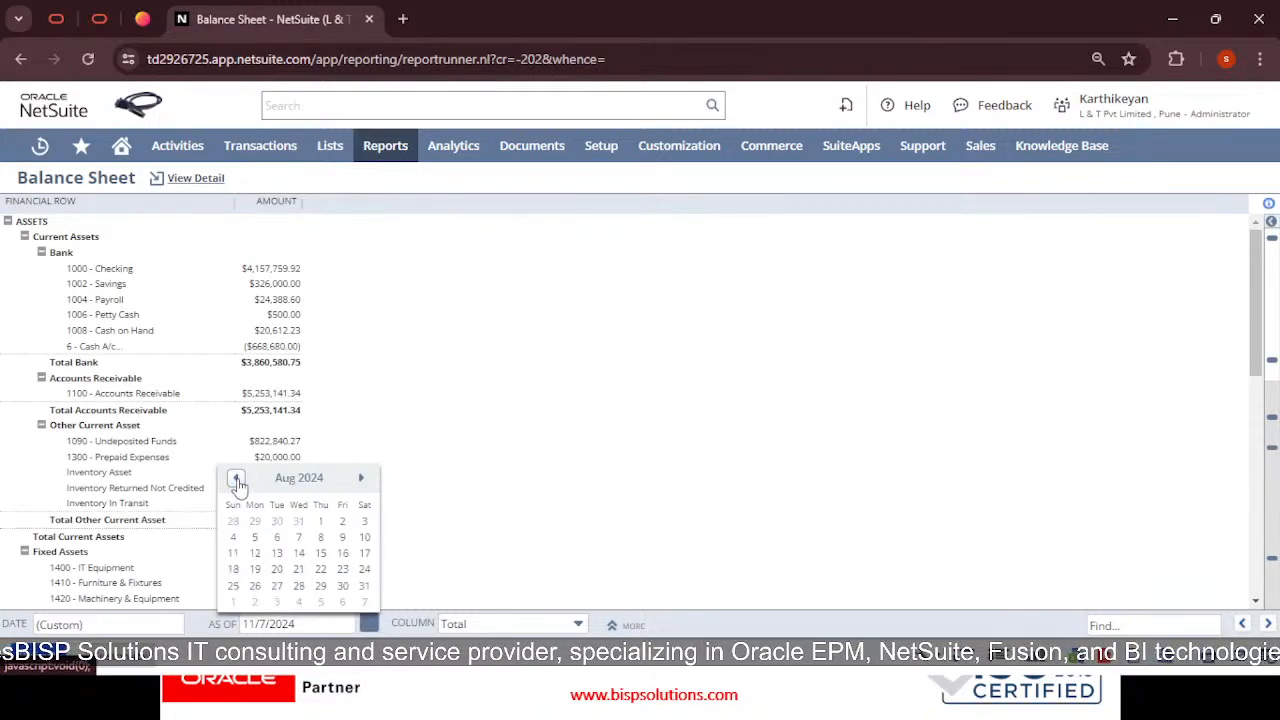
left_click(360, 477)
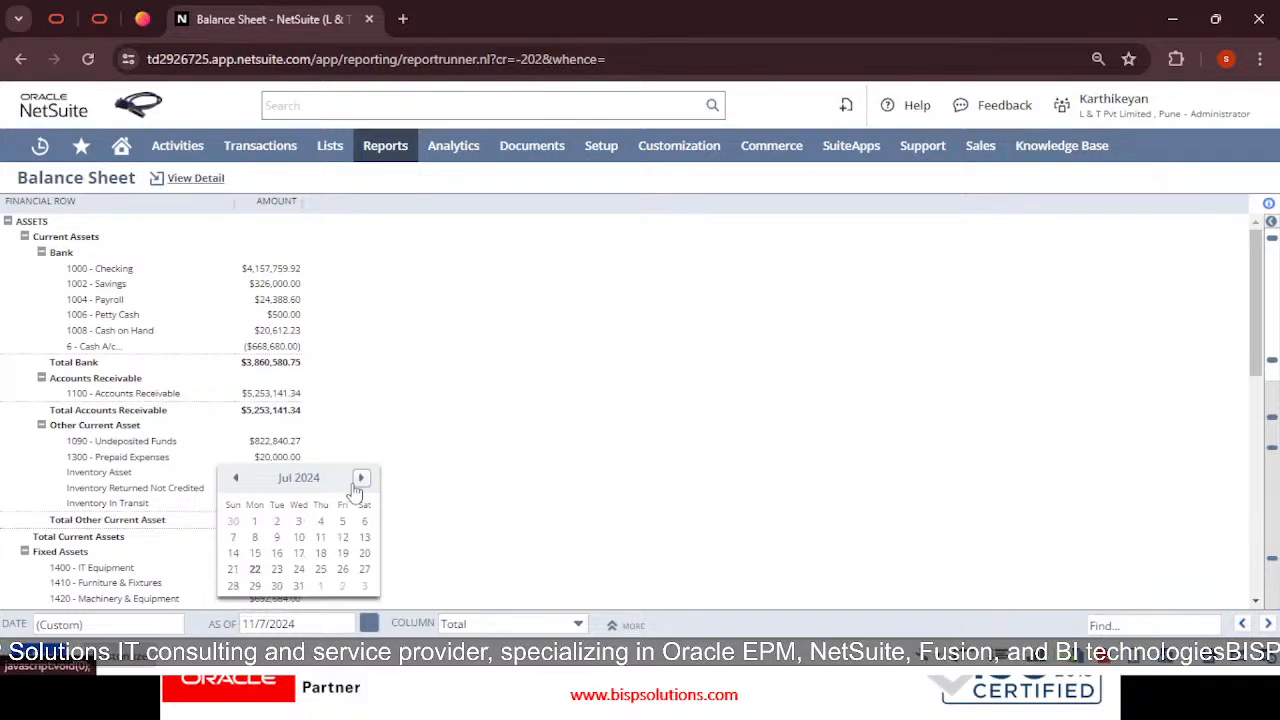
left_click(253, 570)
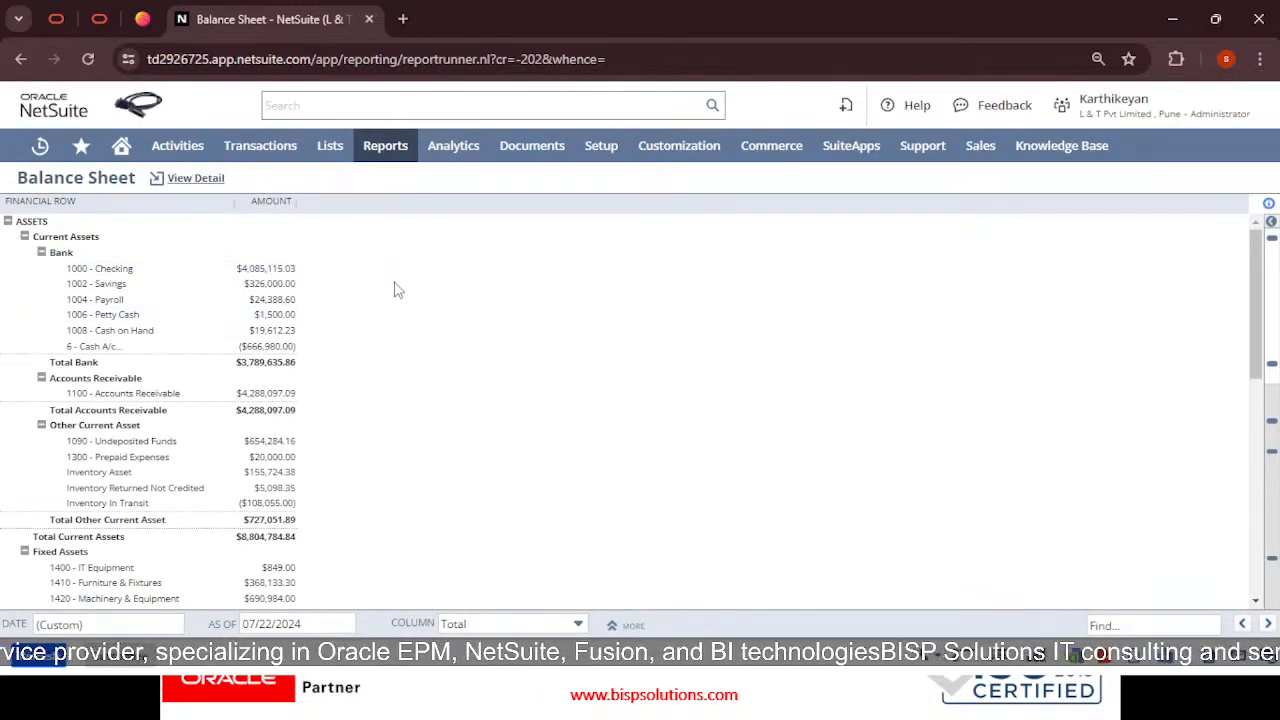
Scroll the Balance Sheet to confirm Total Assets and Total Liabilities & Equity of $9,508,576.80
scroll(395, 290, "down", 3)
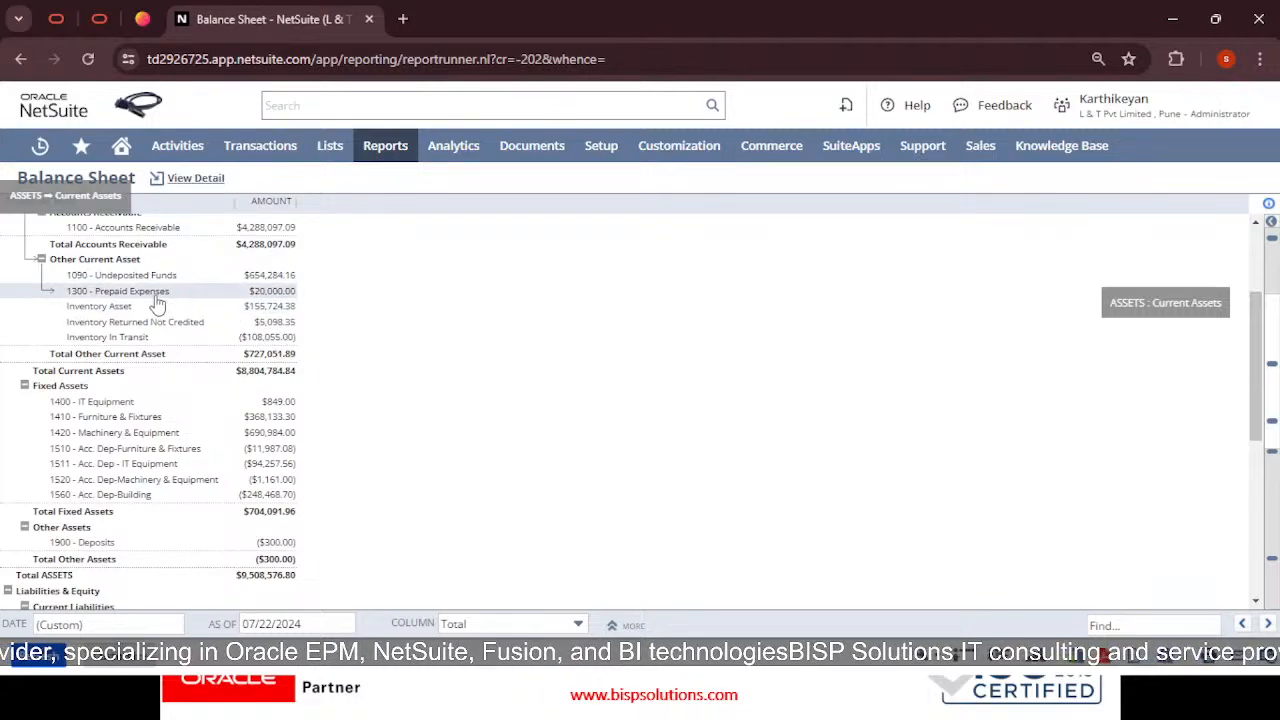
scroll(260, 383, "down", 1)
scroll(260, 383, "down", 1)
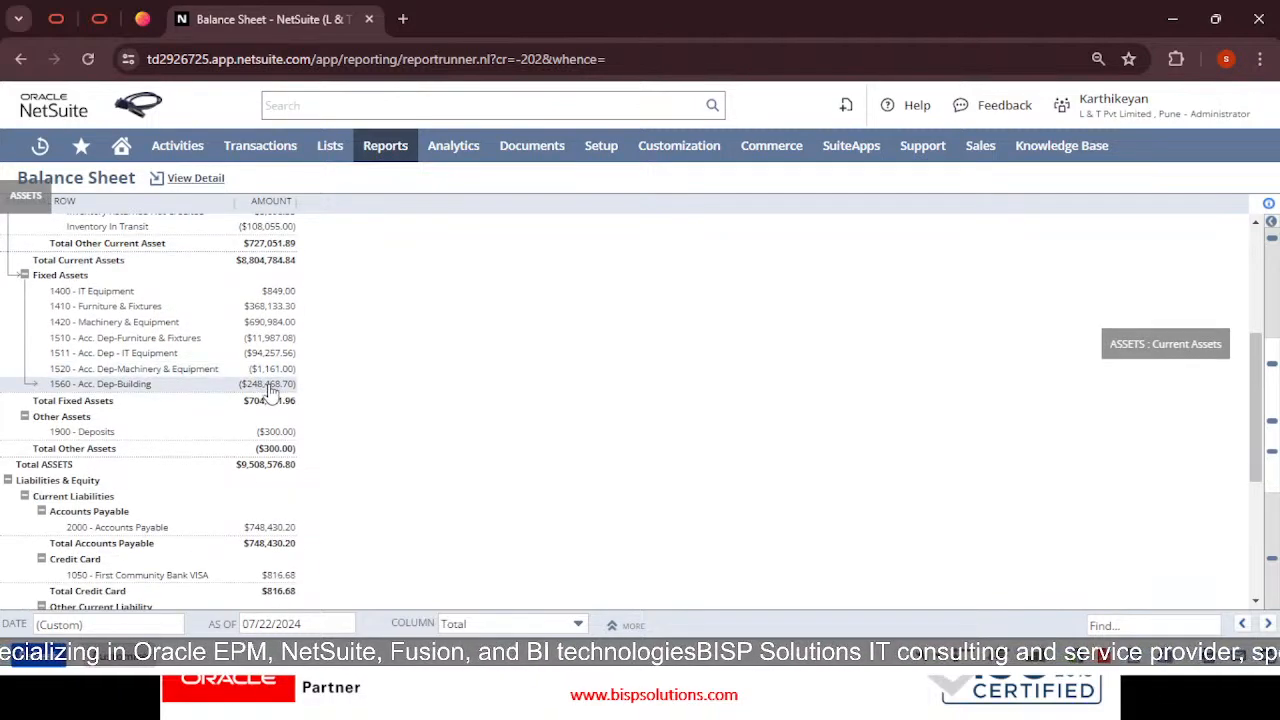
scroll(286, 440, "down", 5)
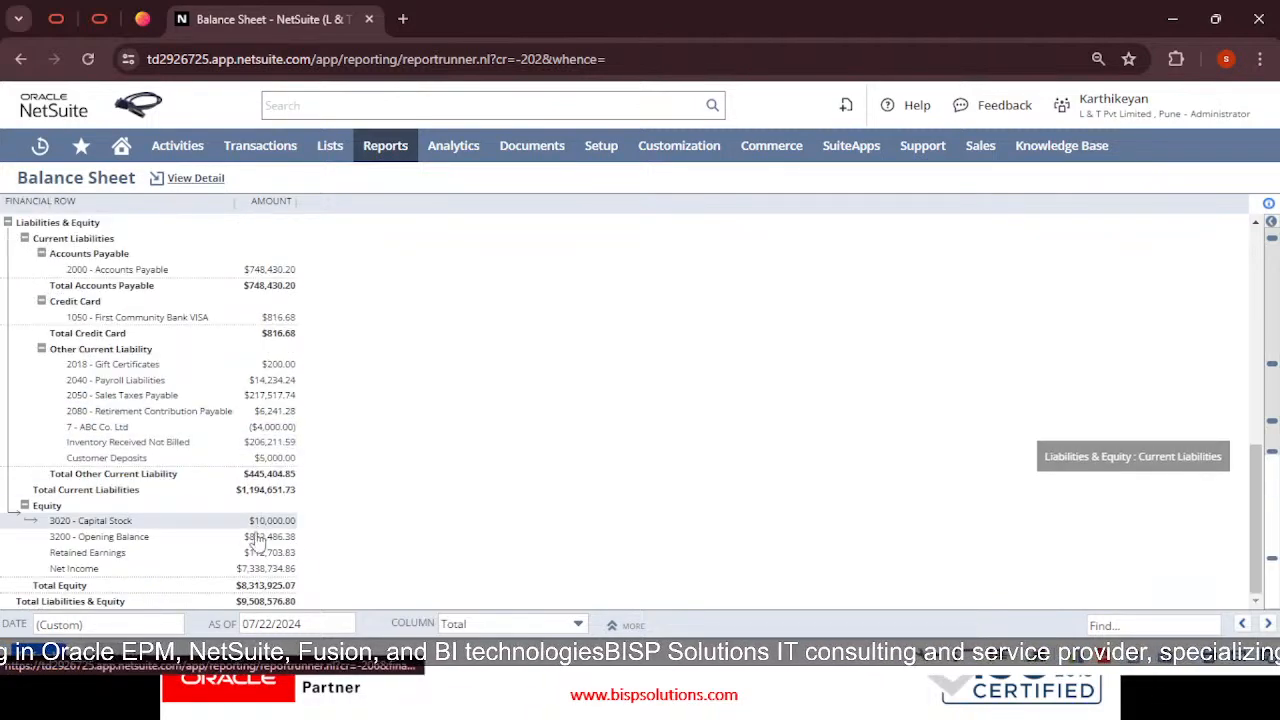
scroll(310, 430, "up", 10)
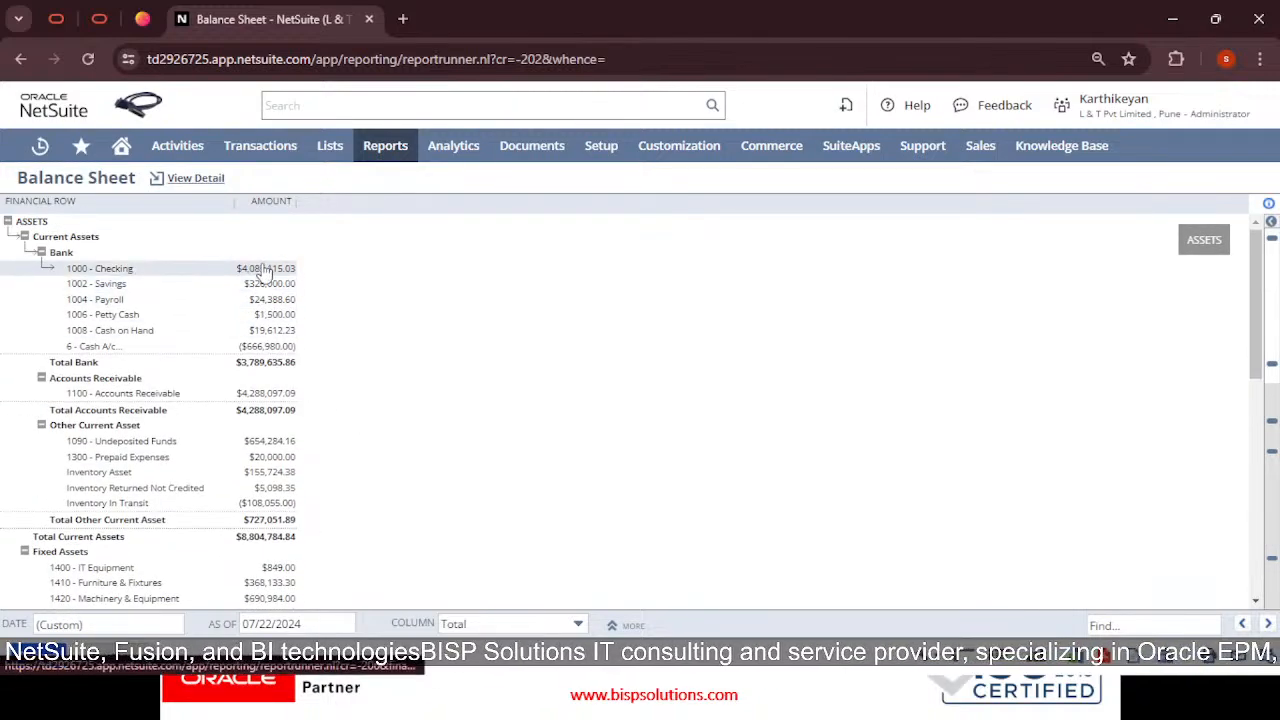
left_click(285, 350)
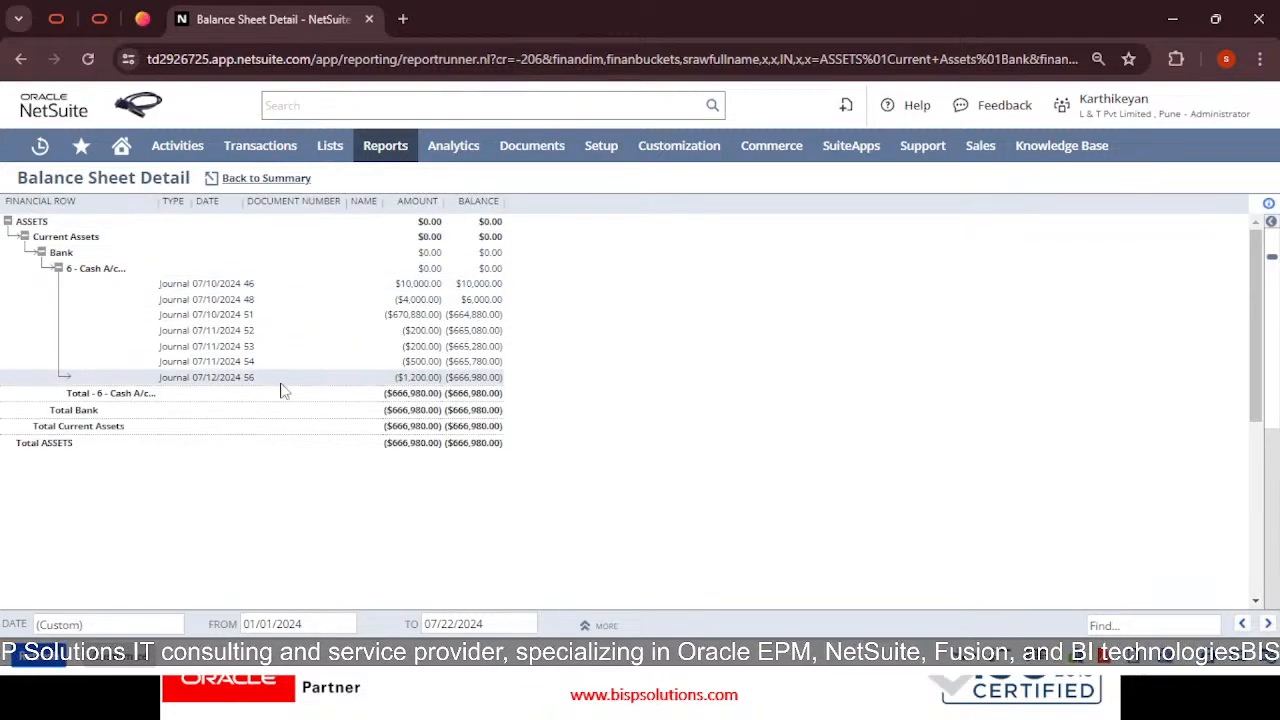
left_click(18, 59)
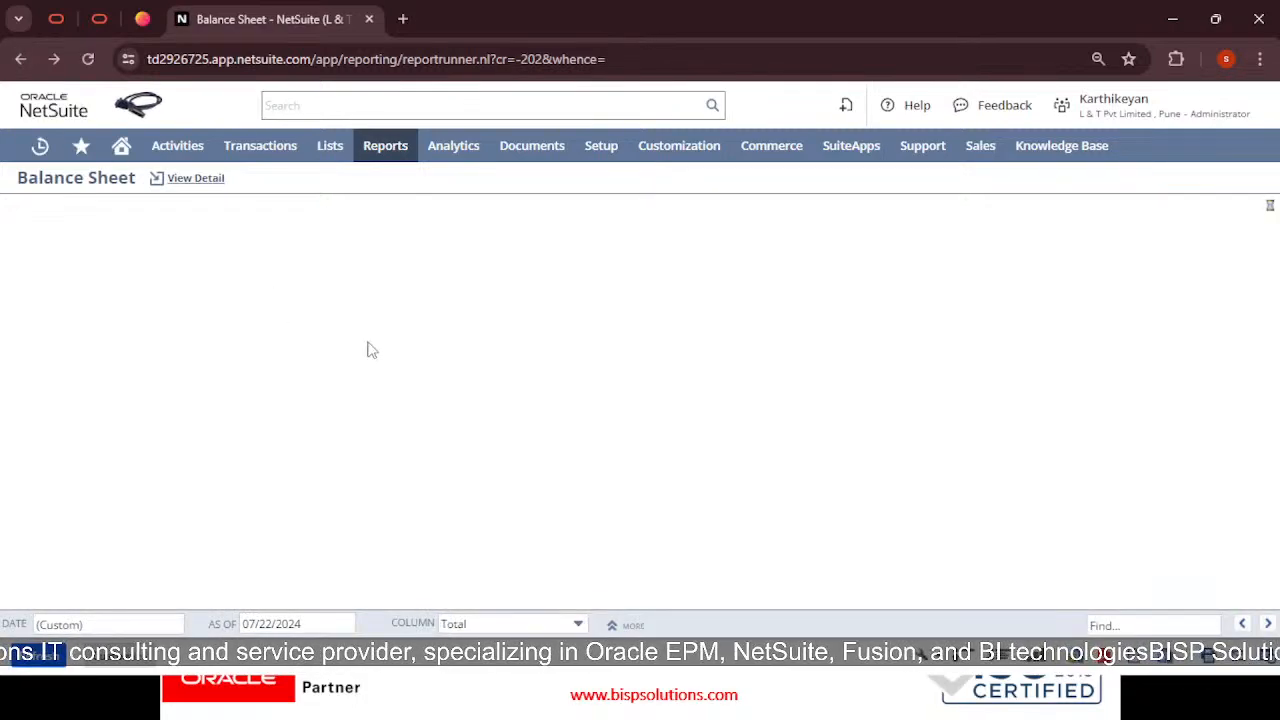
scroll(336, 295, "down", 3)
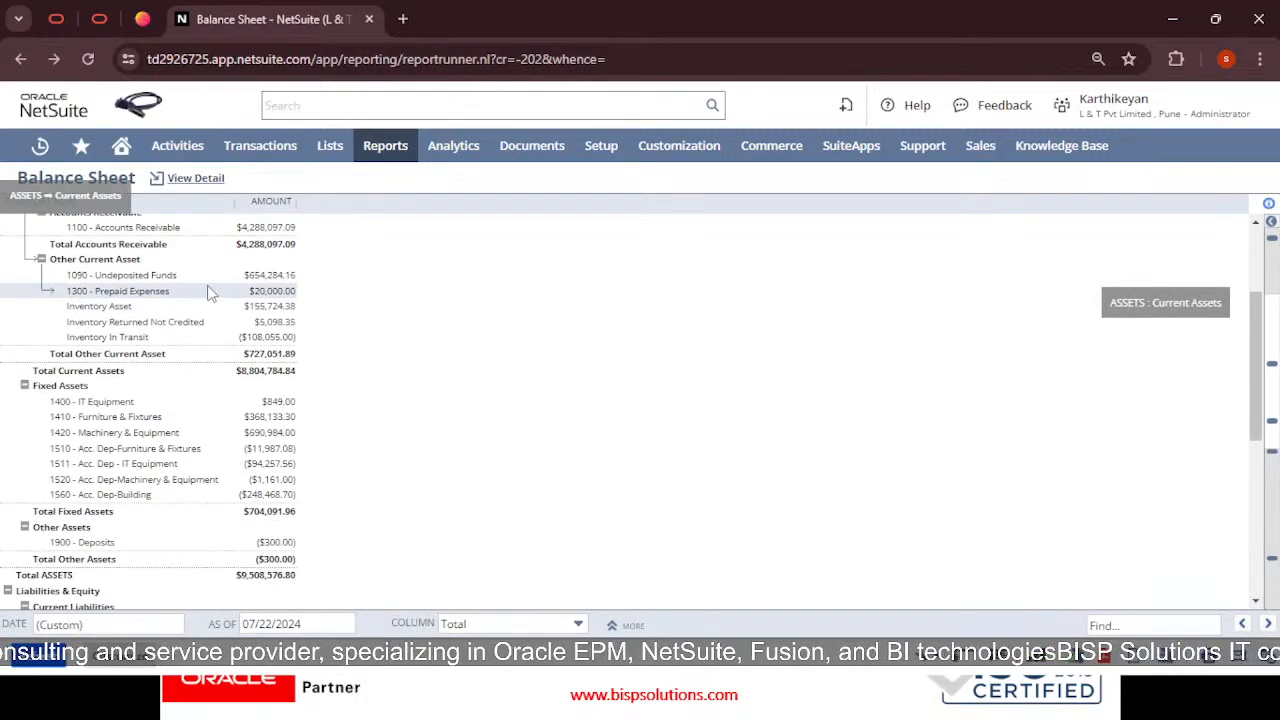
left_click(240, 230)
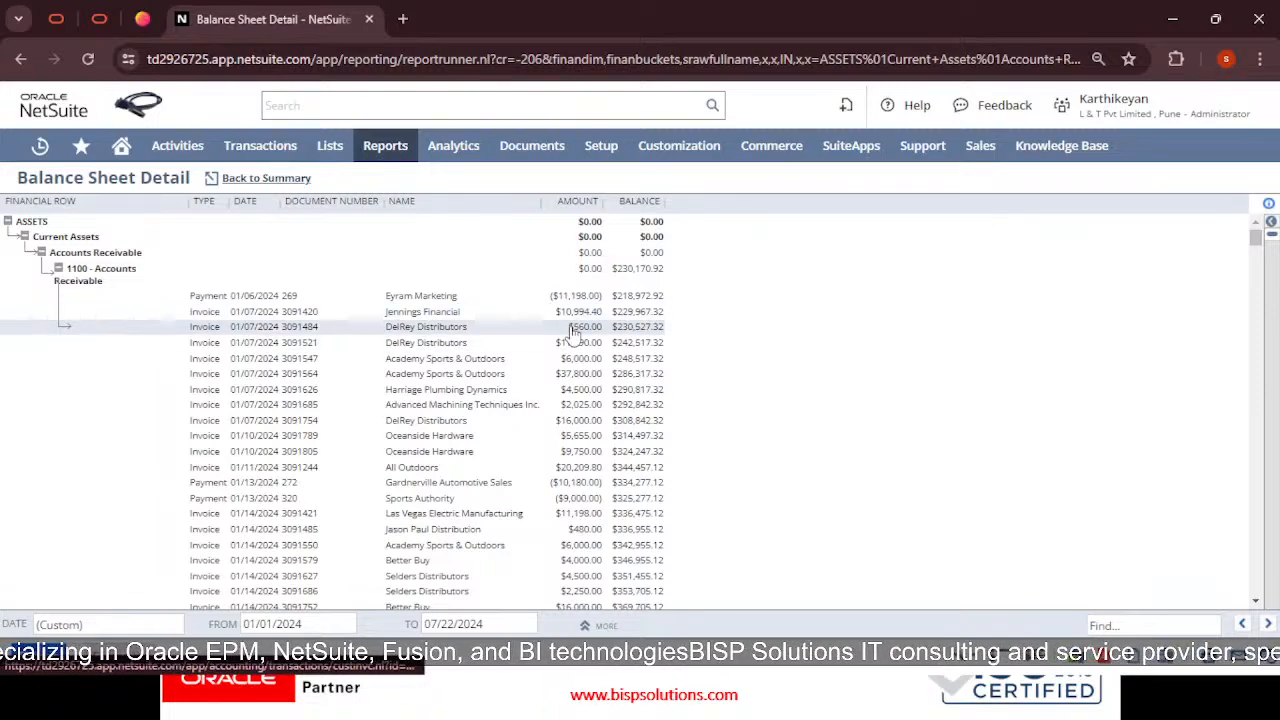
scroll(572, 370, "down", 5)
scroll(572, 380, "down", 15)
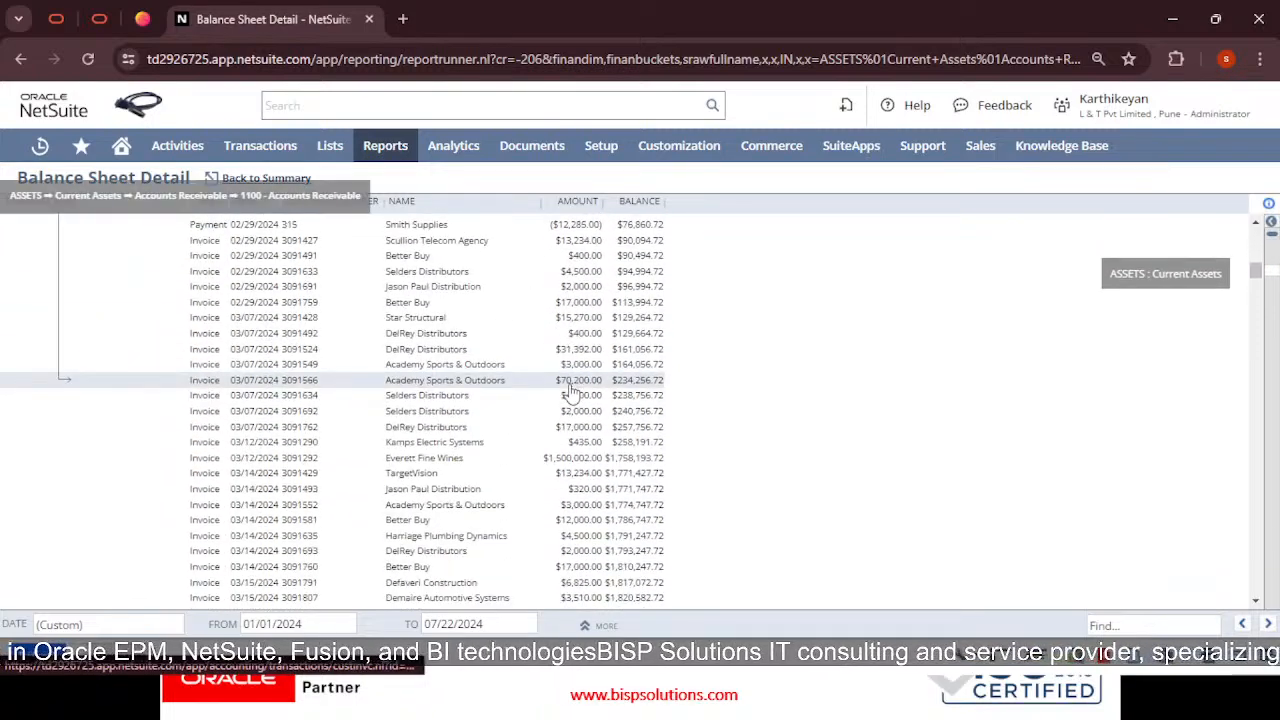
scroll(572, 393, "down", 15)
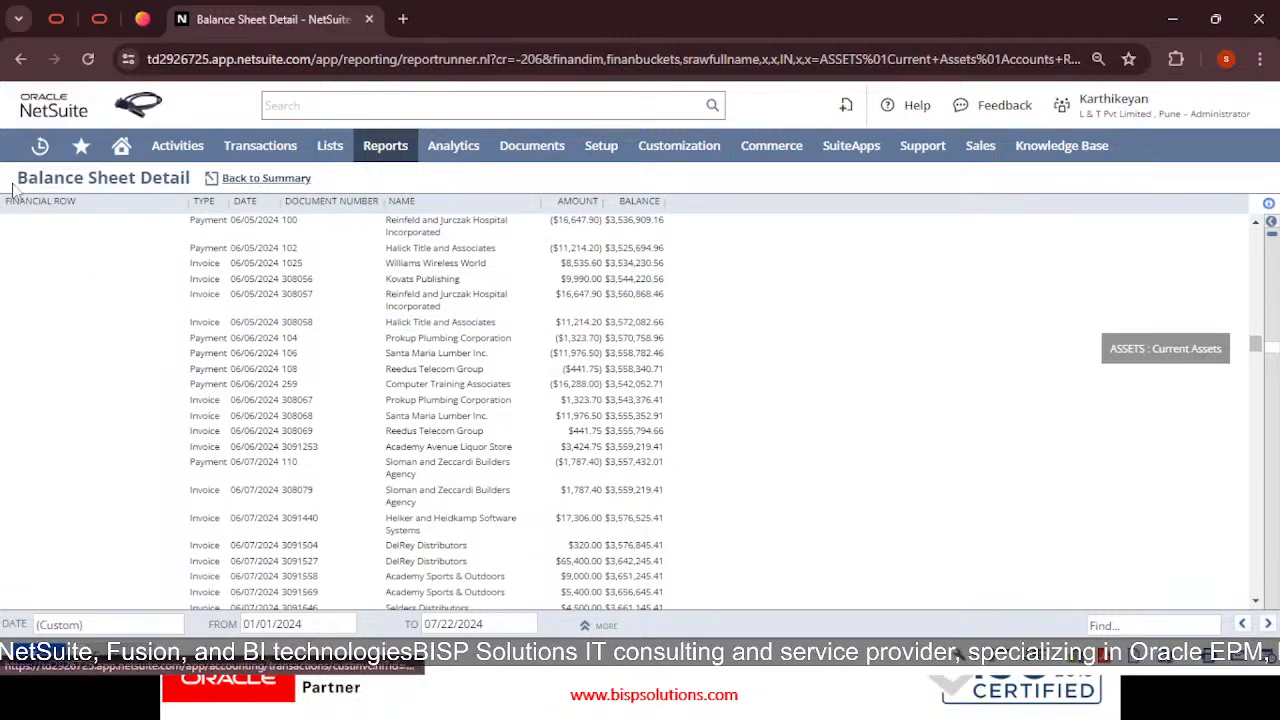
left_click(22, 59)
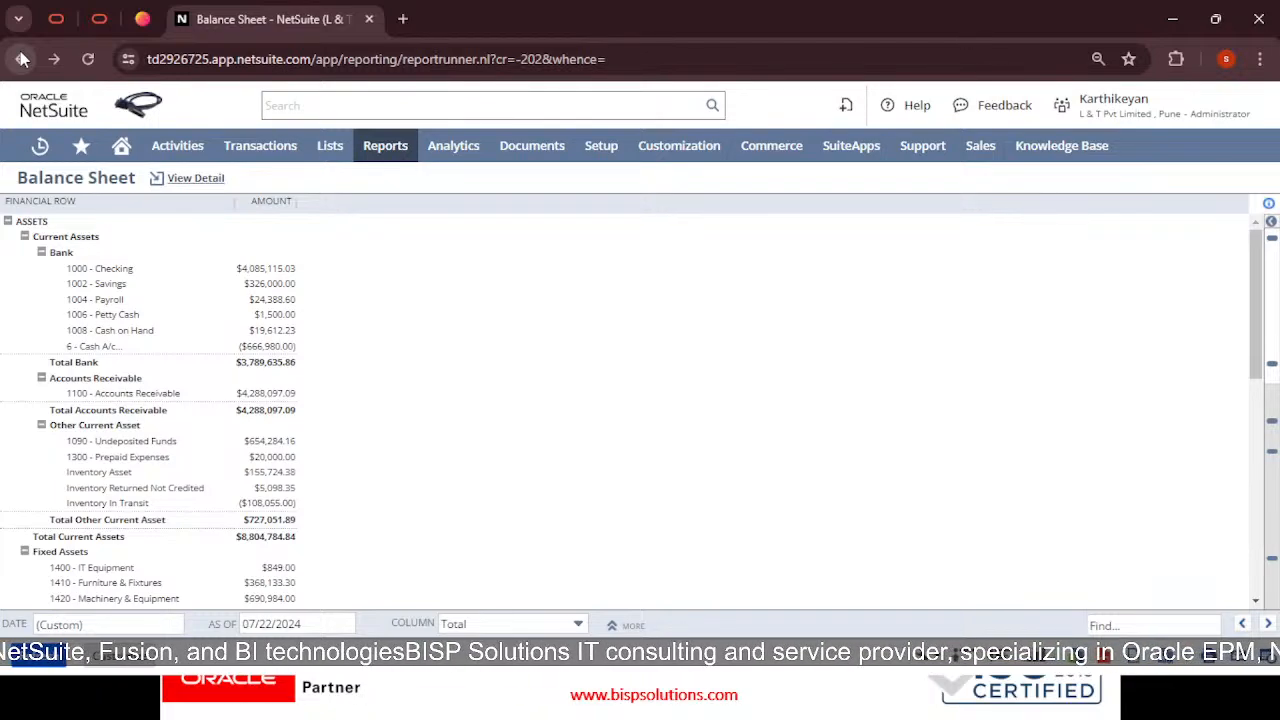
scroll(334, 494, "down", 2)
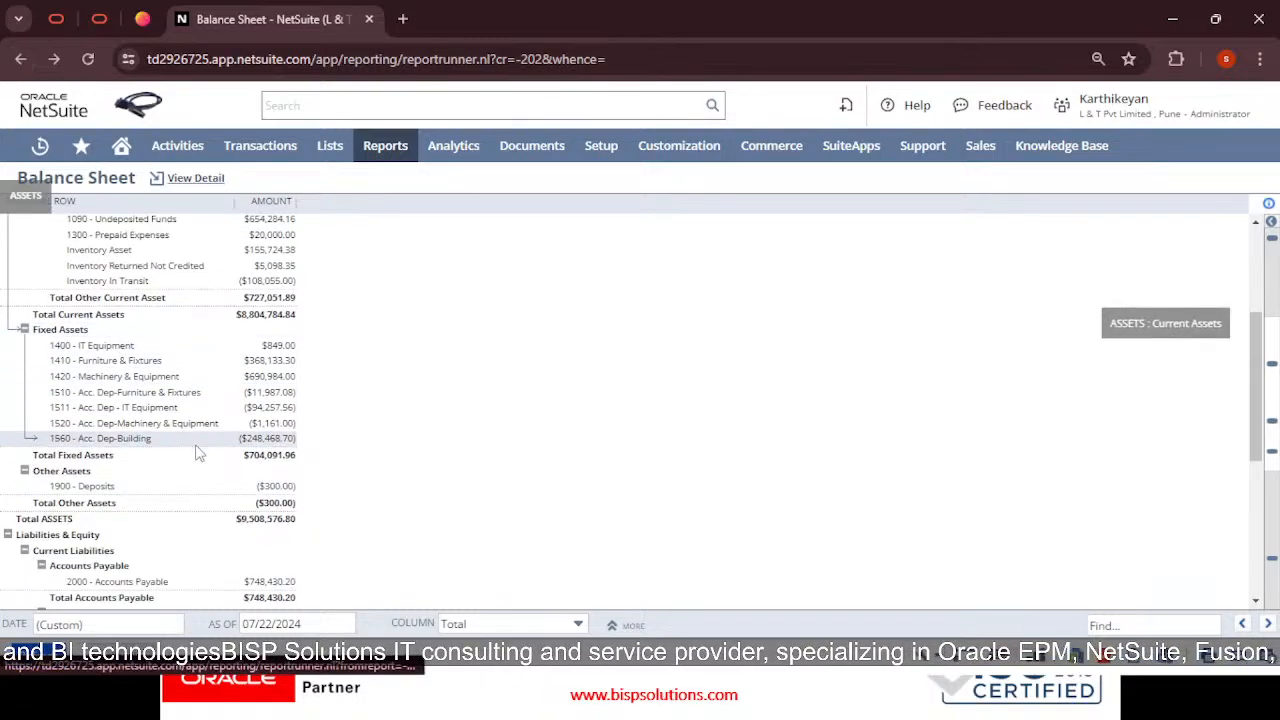
scroll(235, 482, "down", 1)
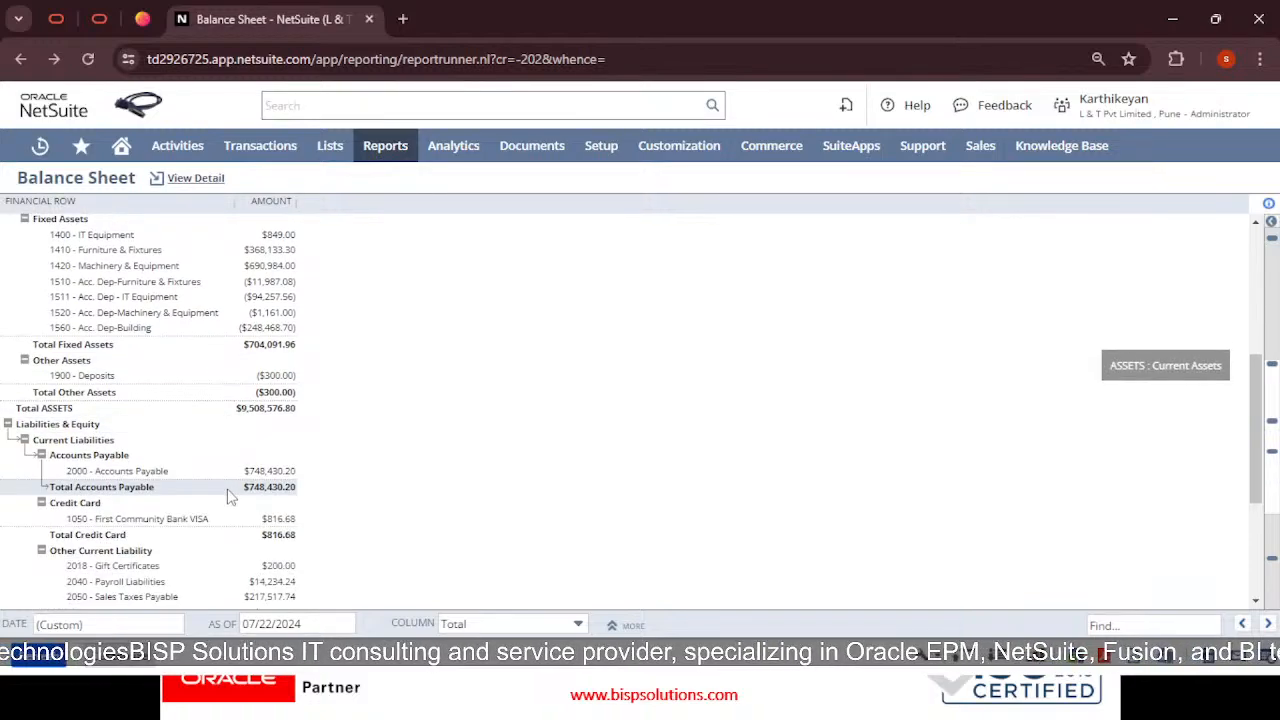
scroll(290, 515, "down", 2)
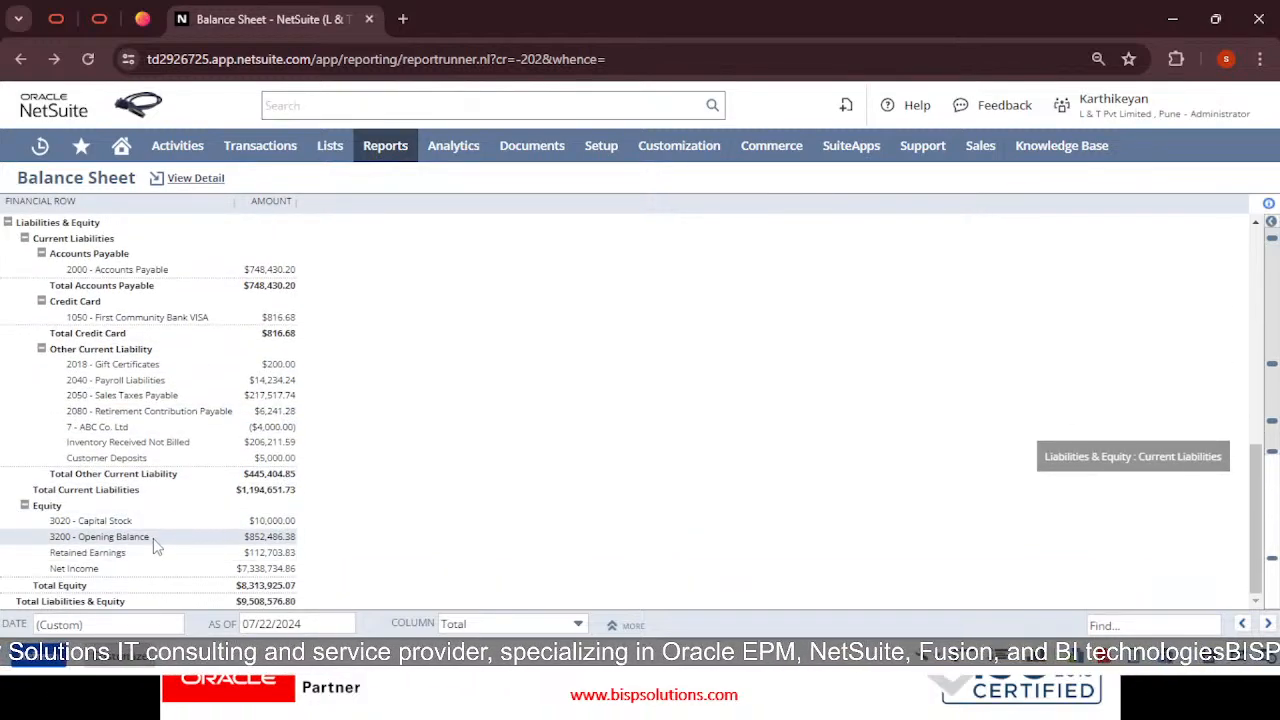
scroll(153, 493, "up", 1)
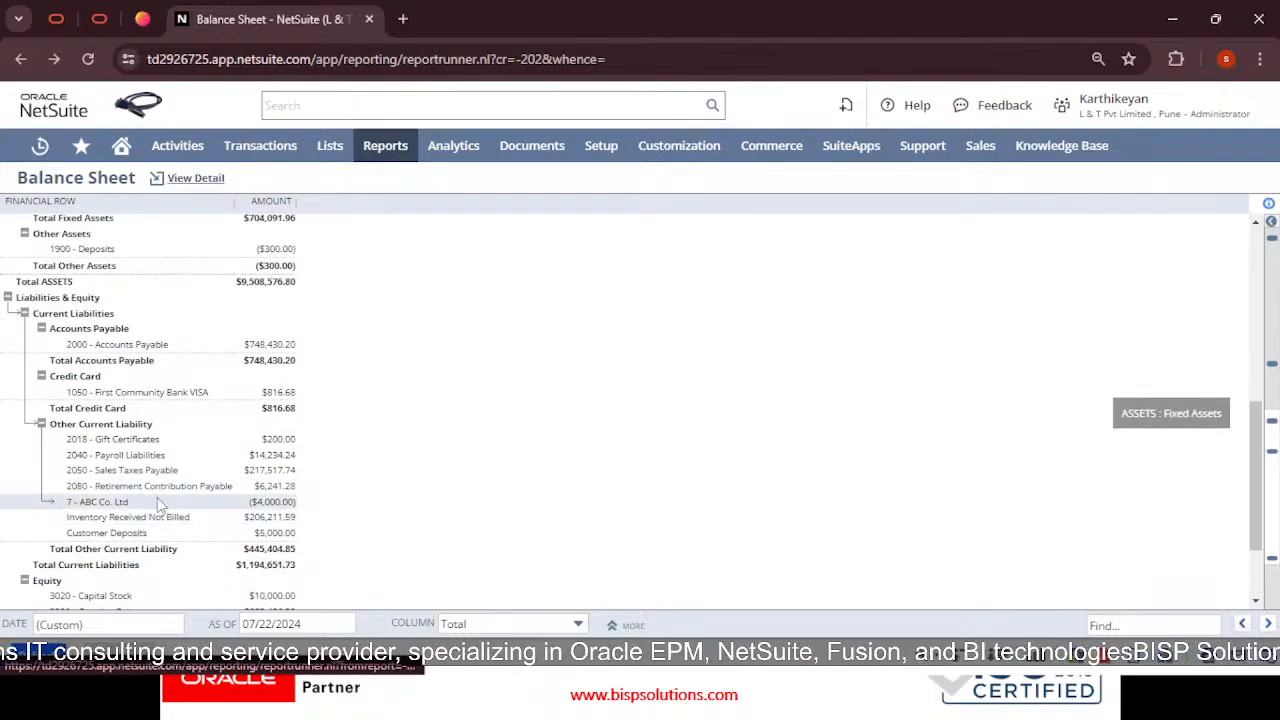
scroll(160, 500, "up", 1)
scroll(167, 493, "up", 1)
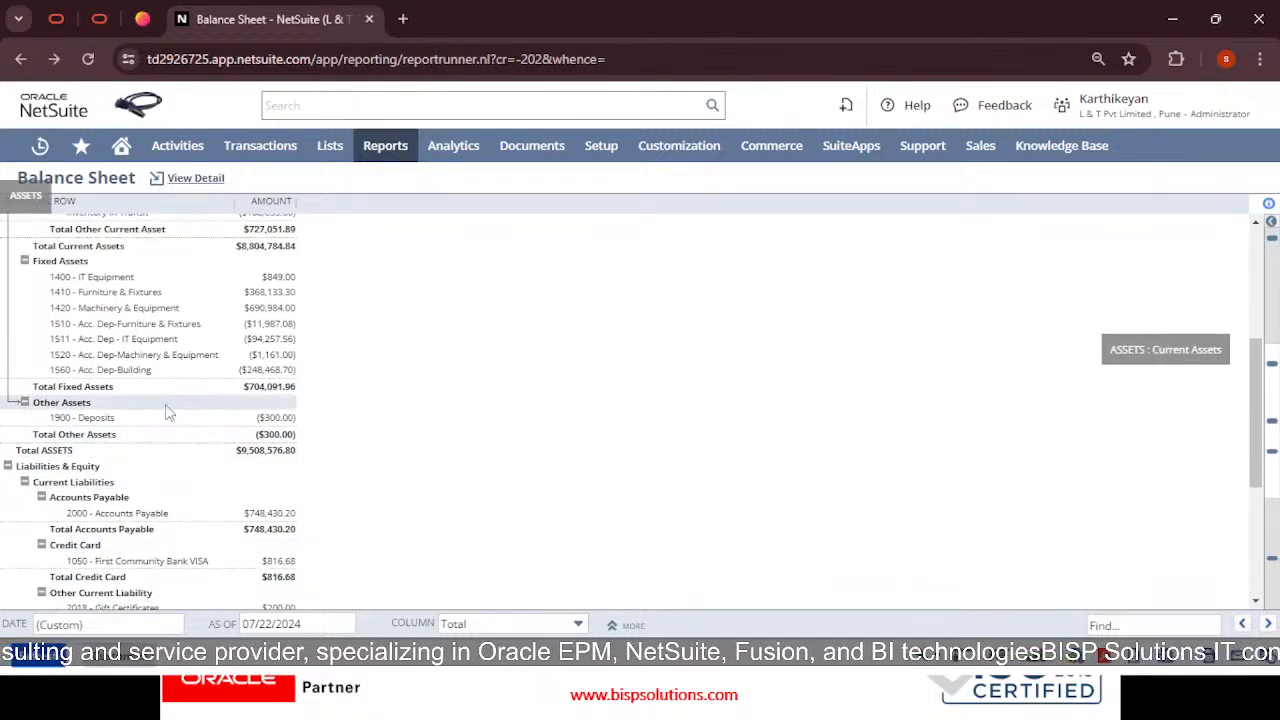
scroll(220, 393, "up", 2)
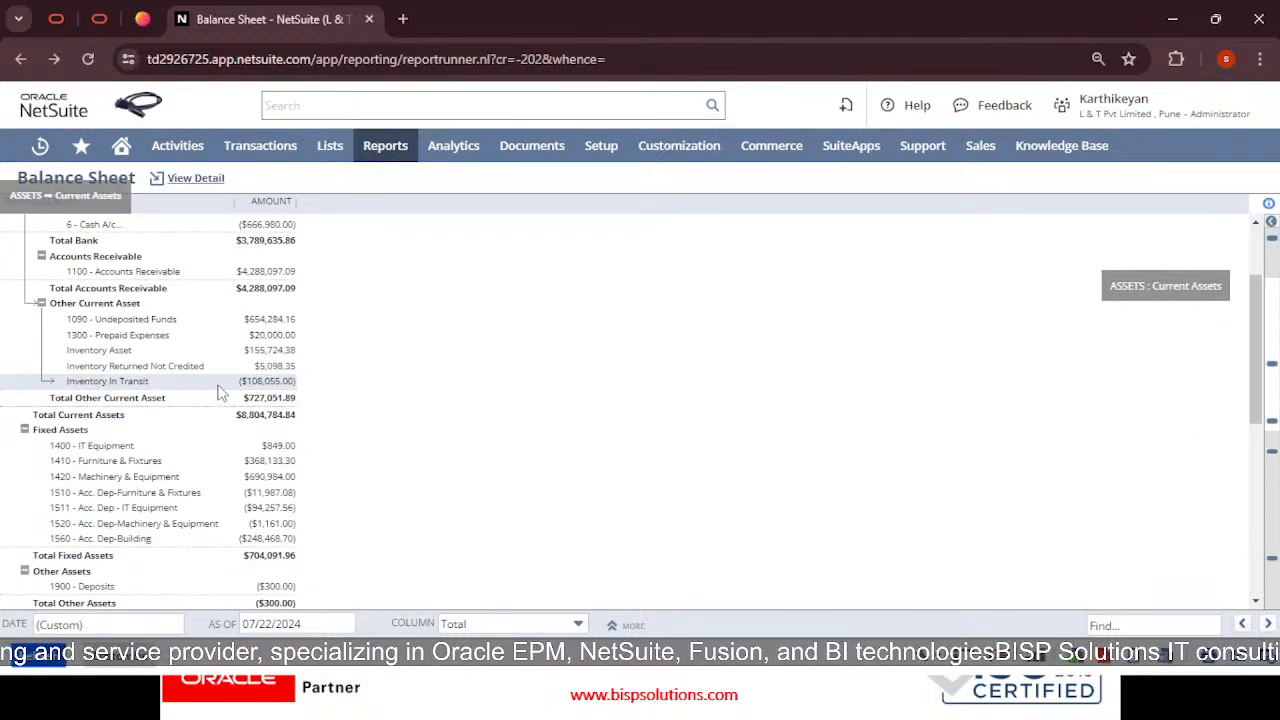
Drill into the Prepaid Expenses balance details, then return to the Balance Sheet
left_click(271, 341)
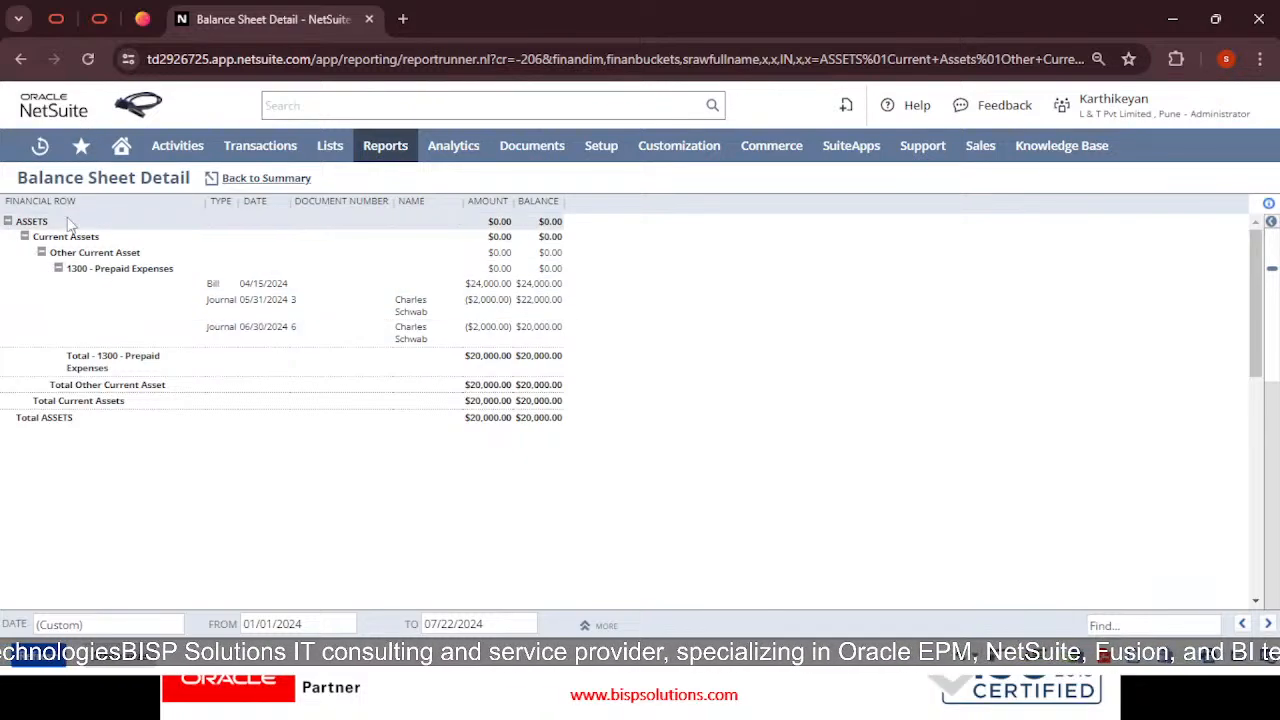
left_click(20, 60)
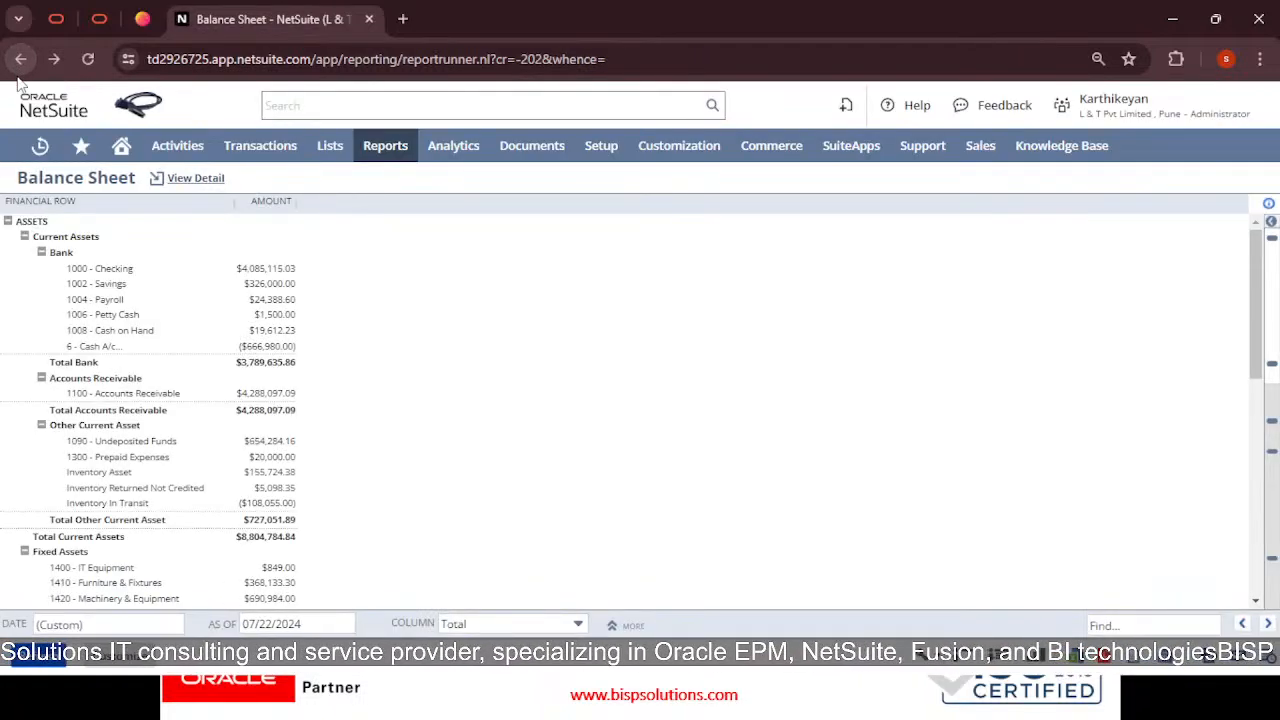
mouse_move(81, 145)
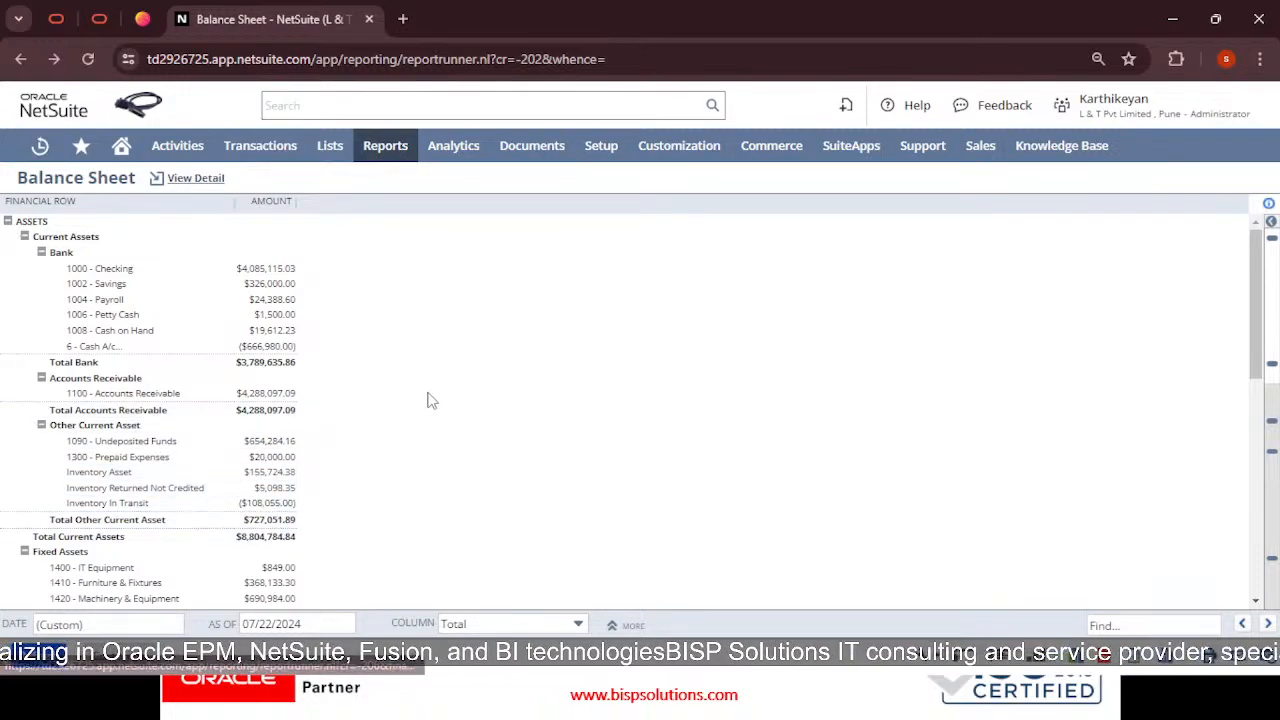
scroll(366, 456, "down", 2)
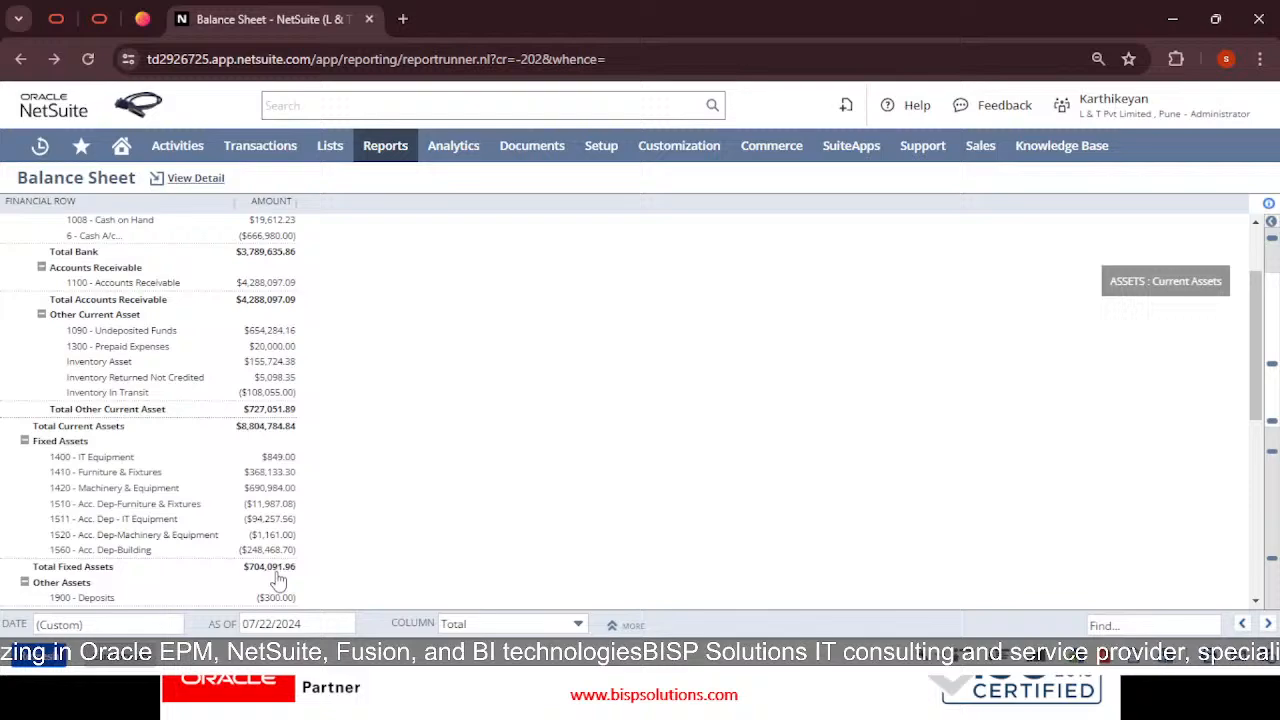
Review the 1090 - Undeposited Funds detail totalling $610,439.16, then return to the Balance Sheet
left_click(260, 337)
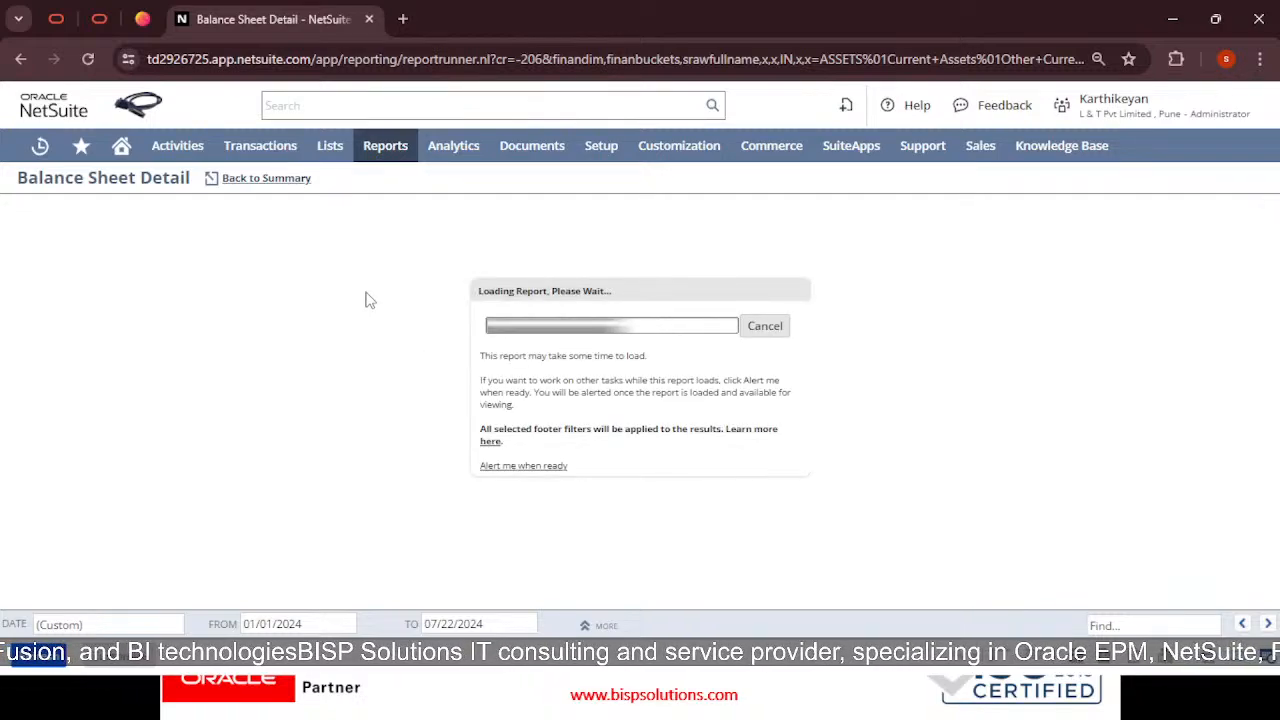
scroll(418, 325, "down", 10)
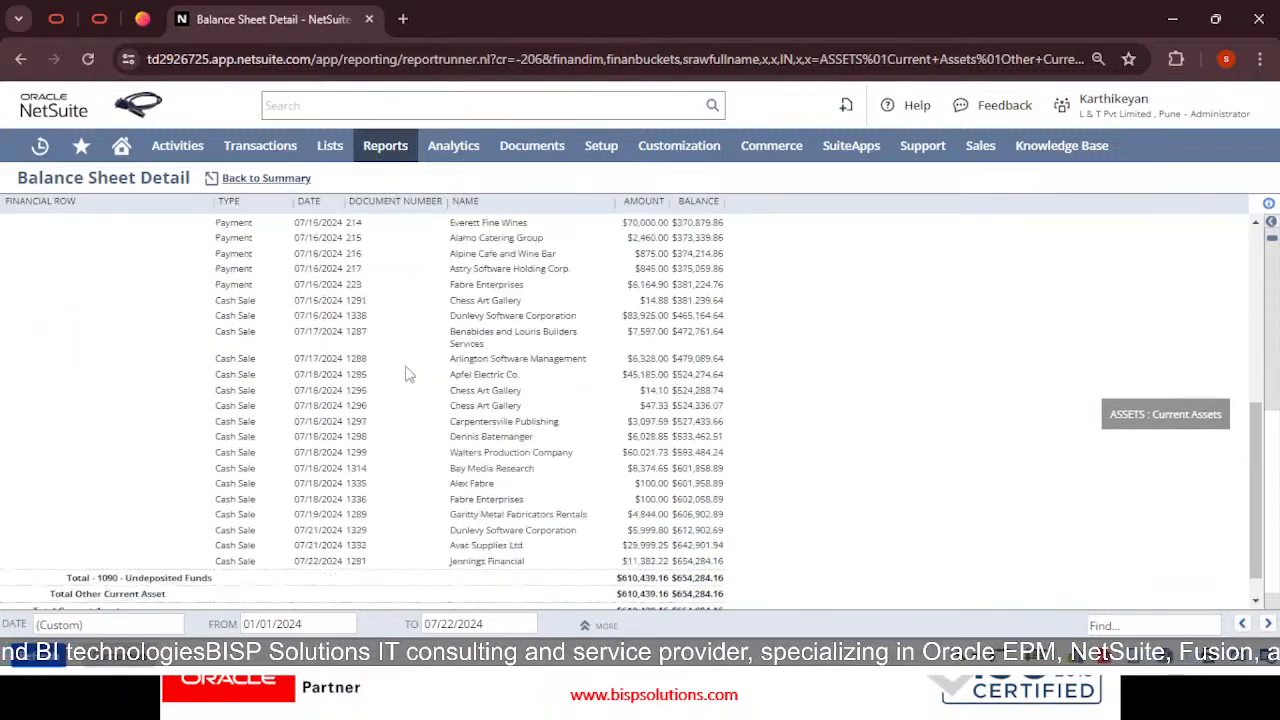
scroll(405, 440, "up", 10)
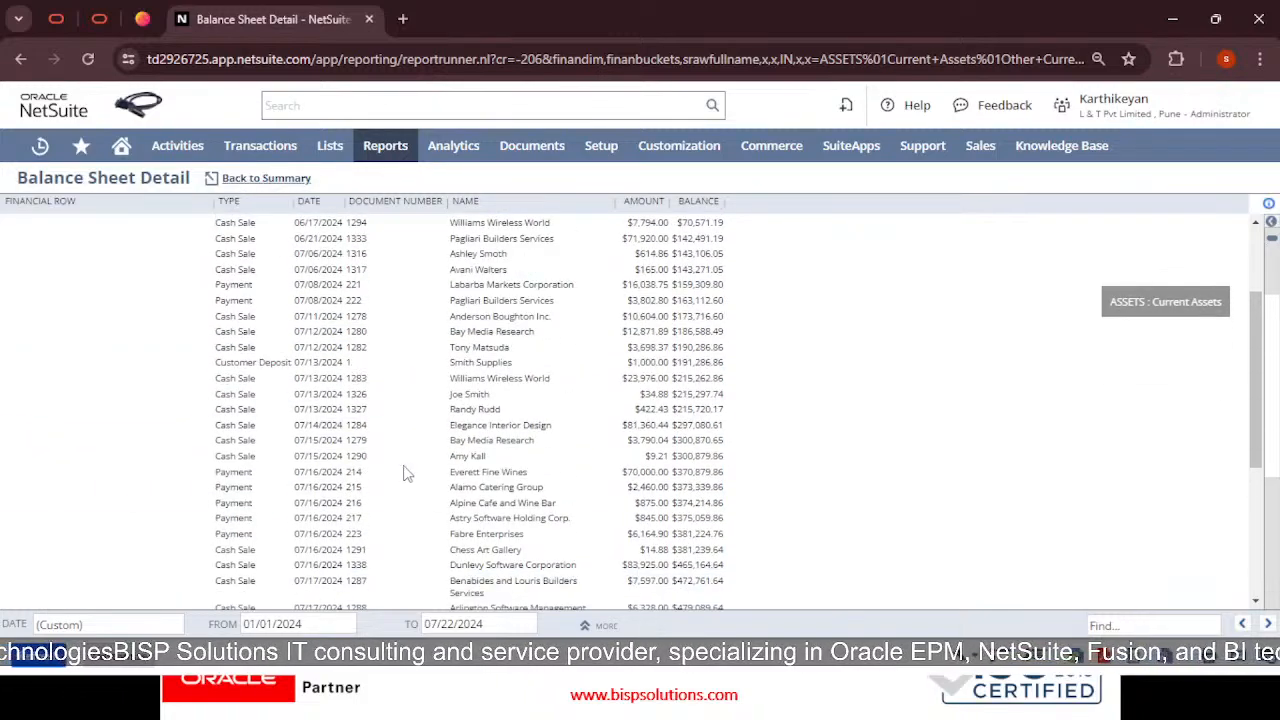
left_click(18, 60)
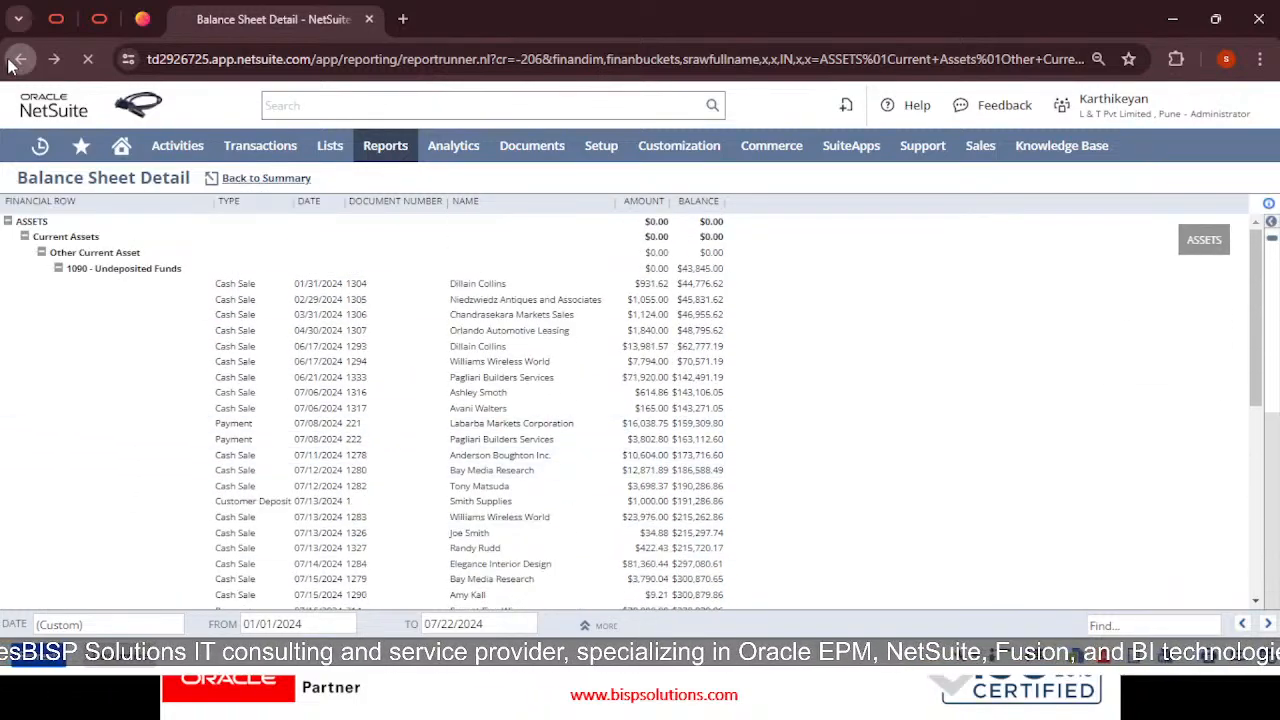
Add Balance Sheet, Trial Balance and Cash Flow Statement as numbered items after General Ledger option
left_click(18, 60)
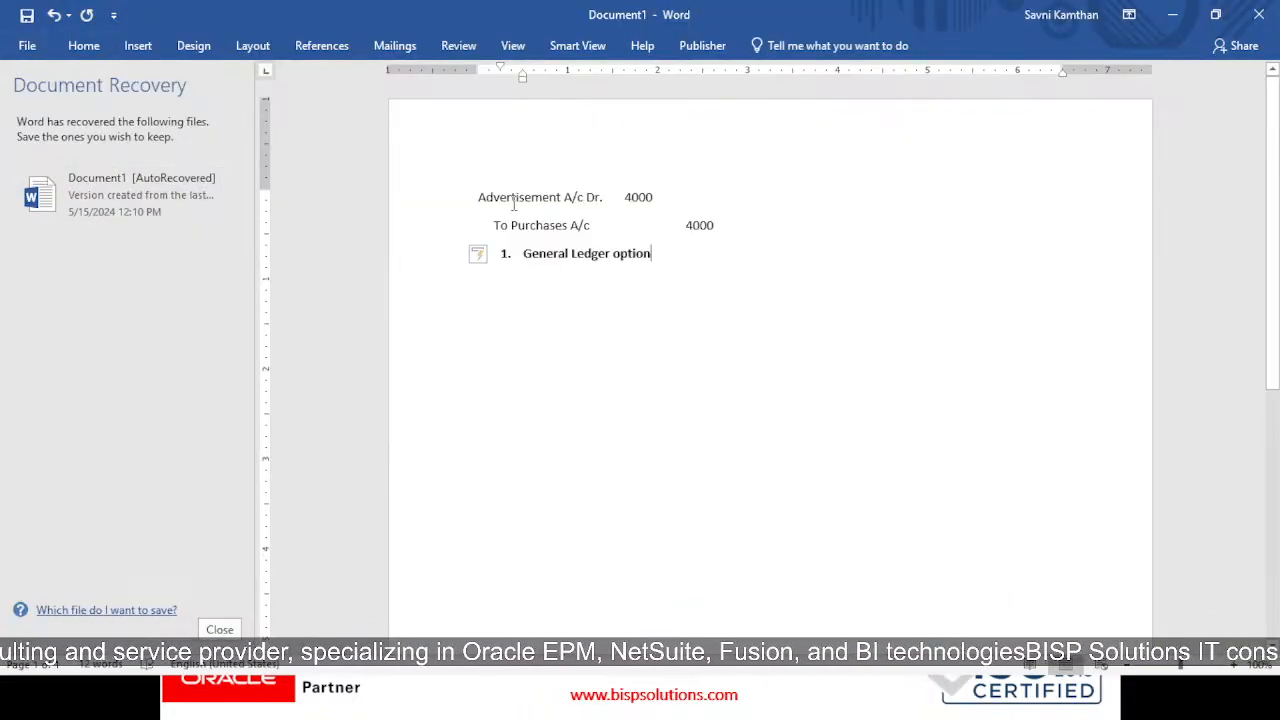
left_click_drag(514, 204, 729, 257)
left_click(690, 252)
key("Return")
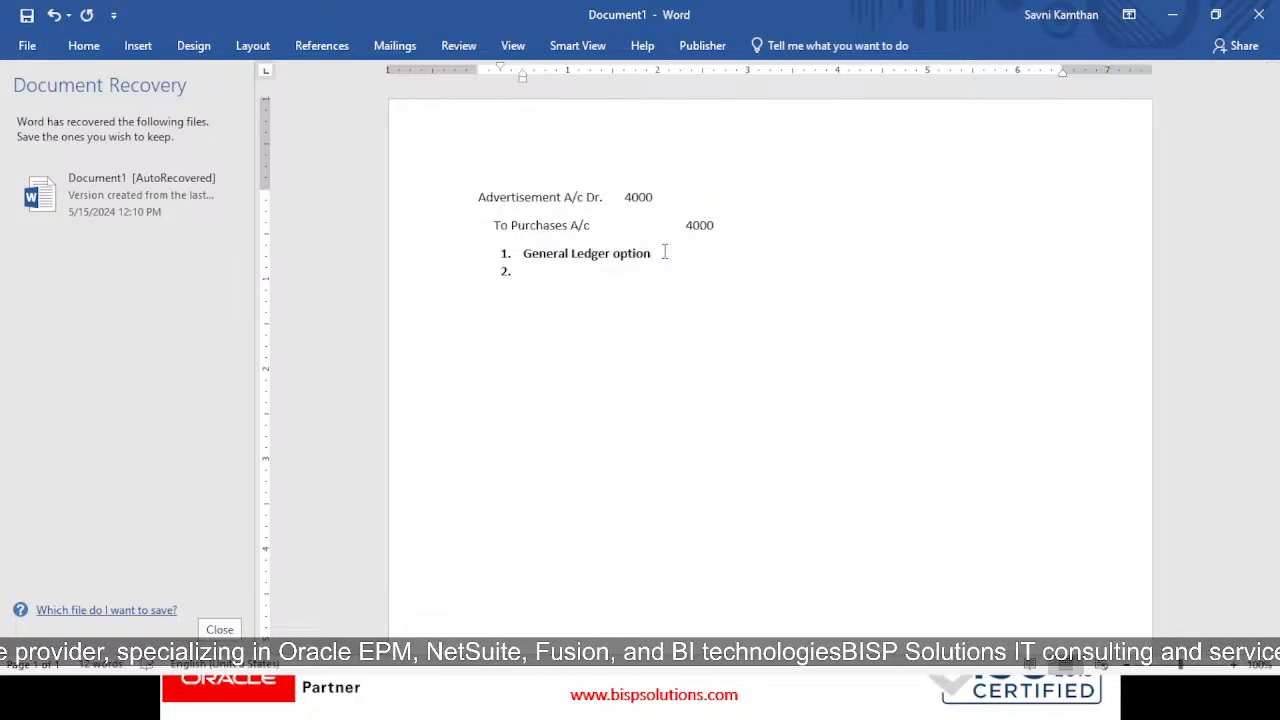
type("Balance Sheet")
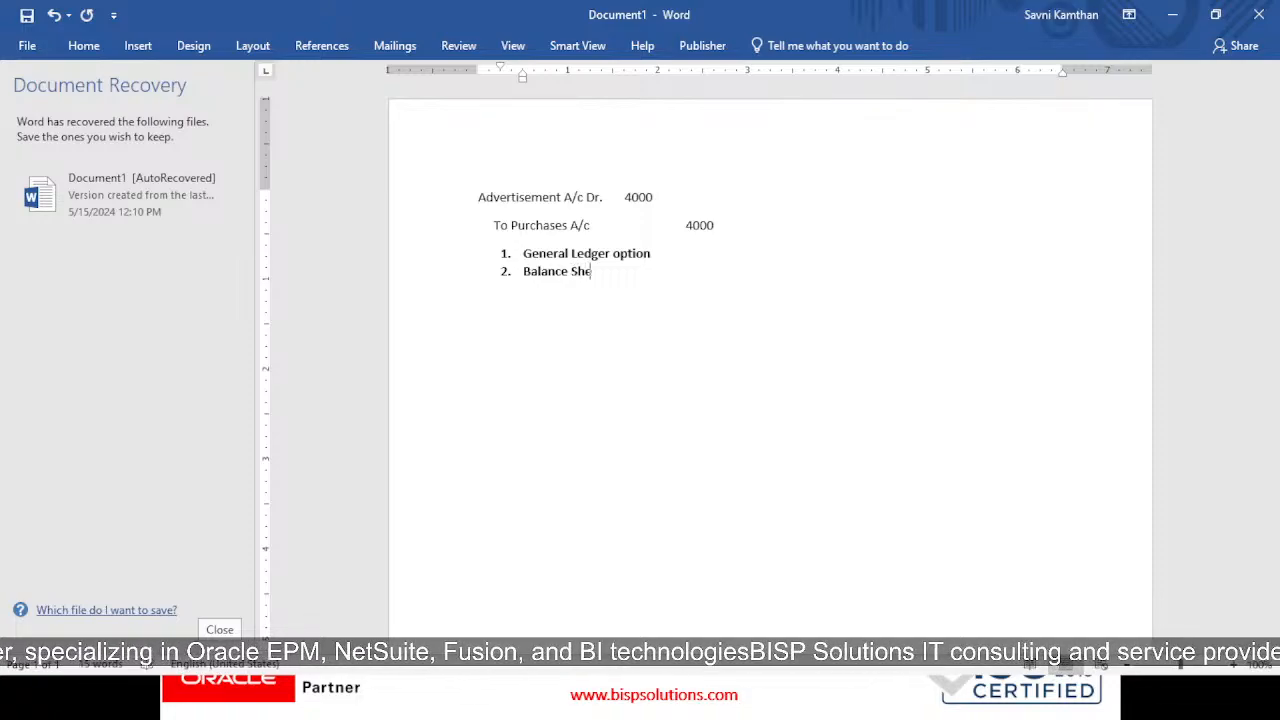
key("Return")
type("Tria")
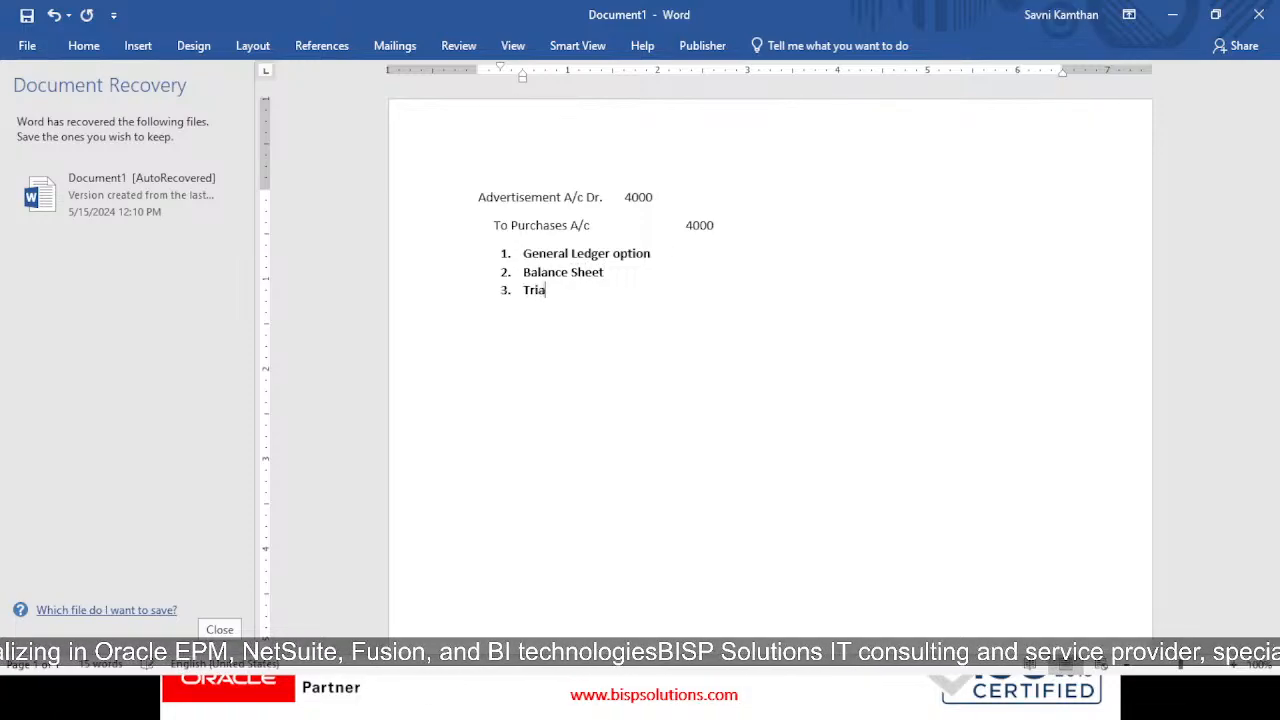
type("l al")
type("B")
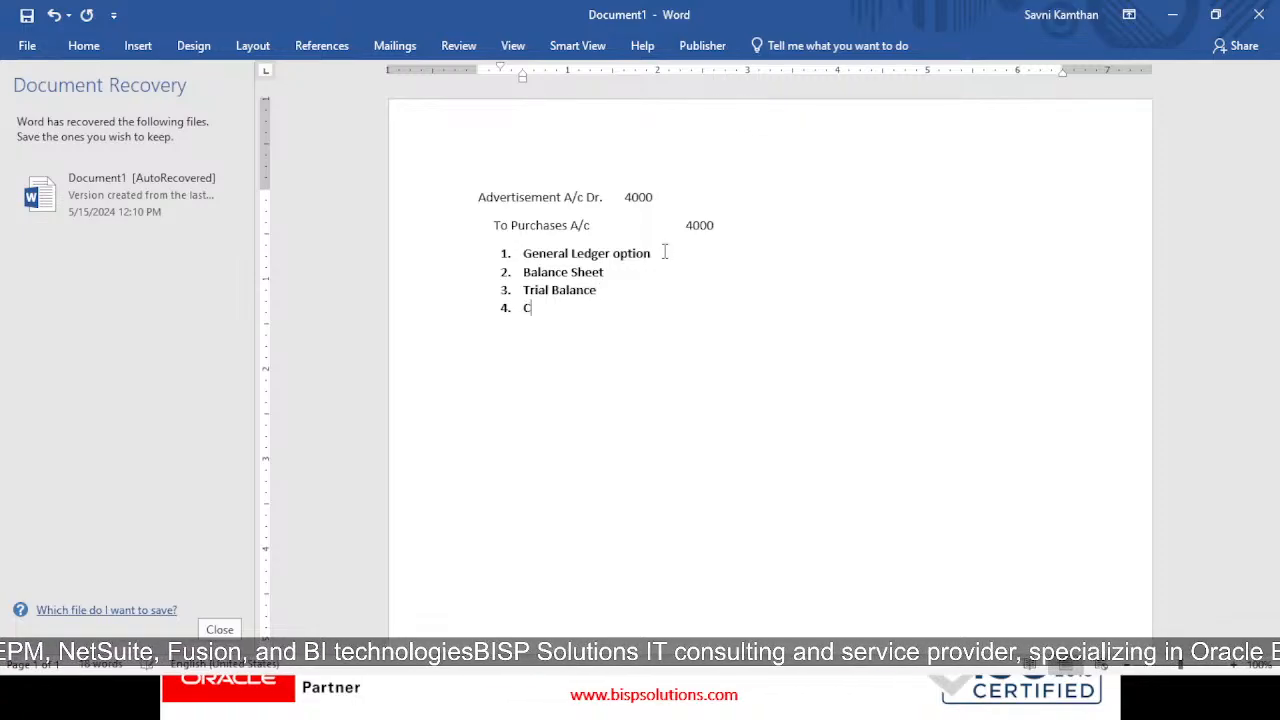
type("ash Flow Statement")
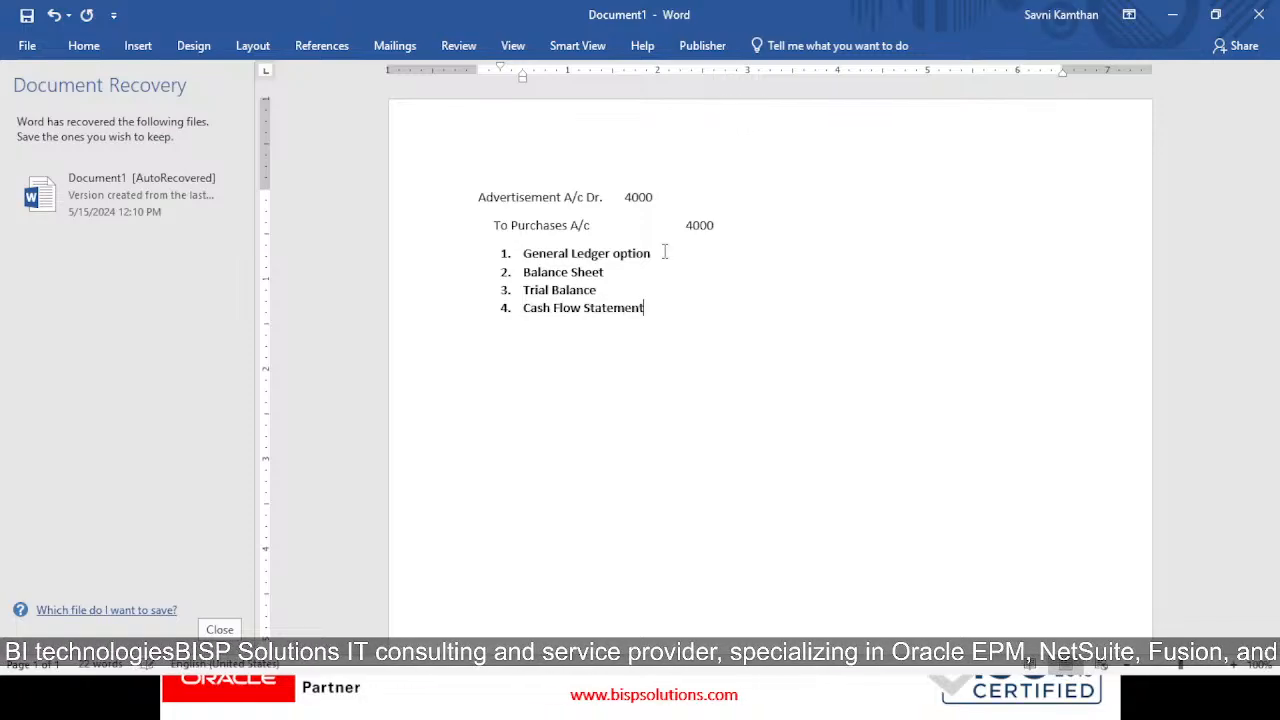
Dismiss the save page, then highlight the journal entry lines and numbered list to review them
key("ctrl+s")
key("Escape")
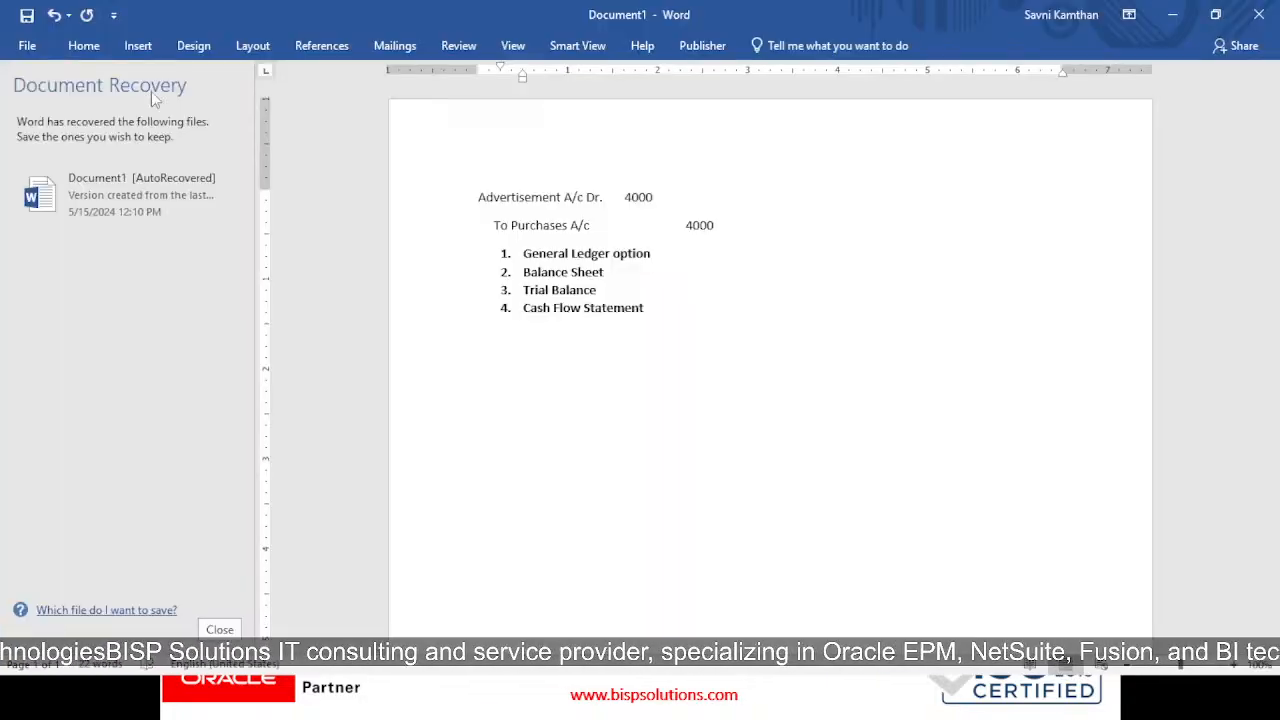
left_click_drag(479, 204, 766, 229)
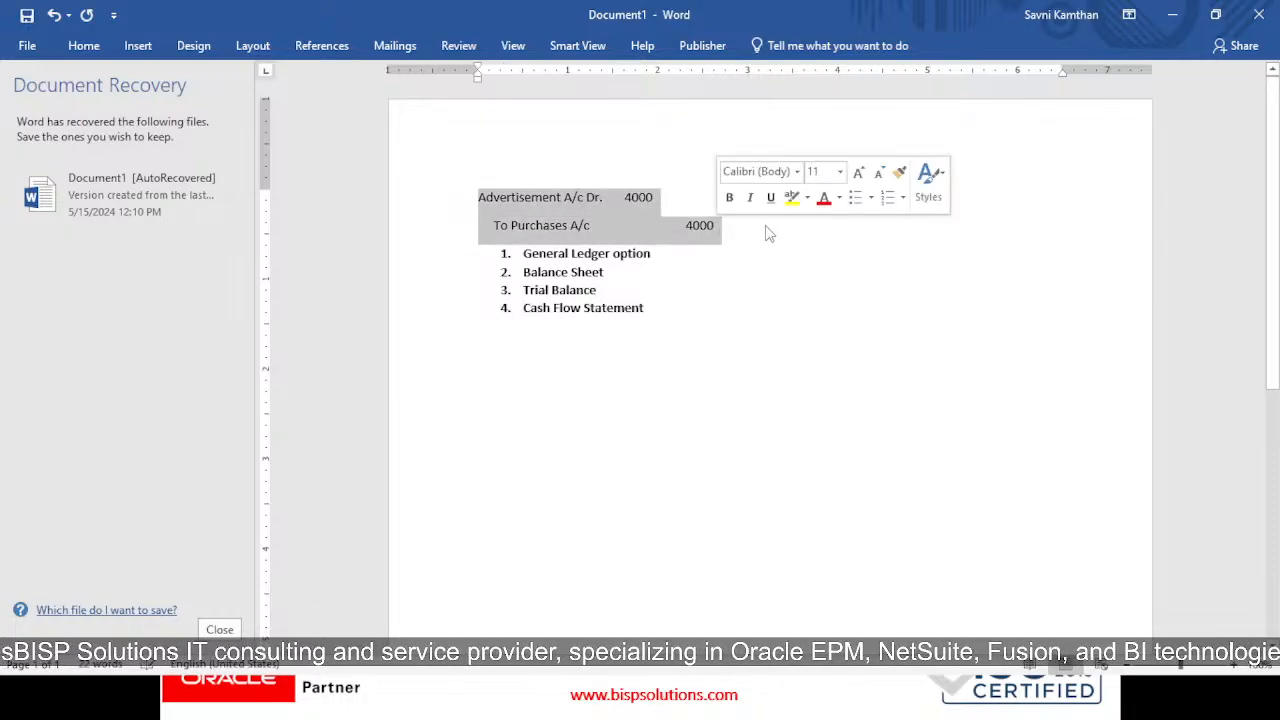
left_click(766, 229)
left_click_drag(524, 254, 684, 318)
left_click(770, 321)
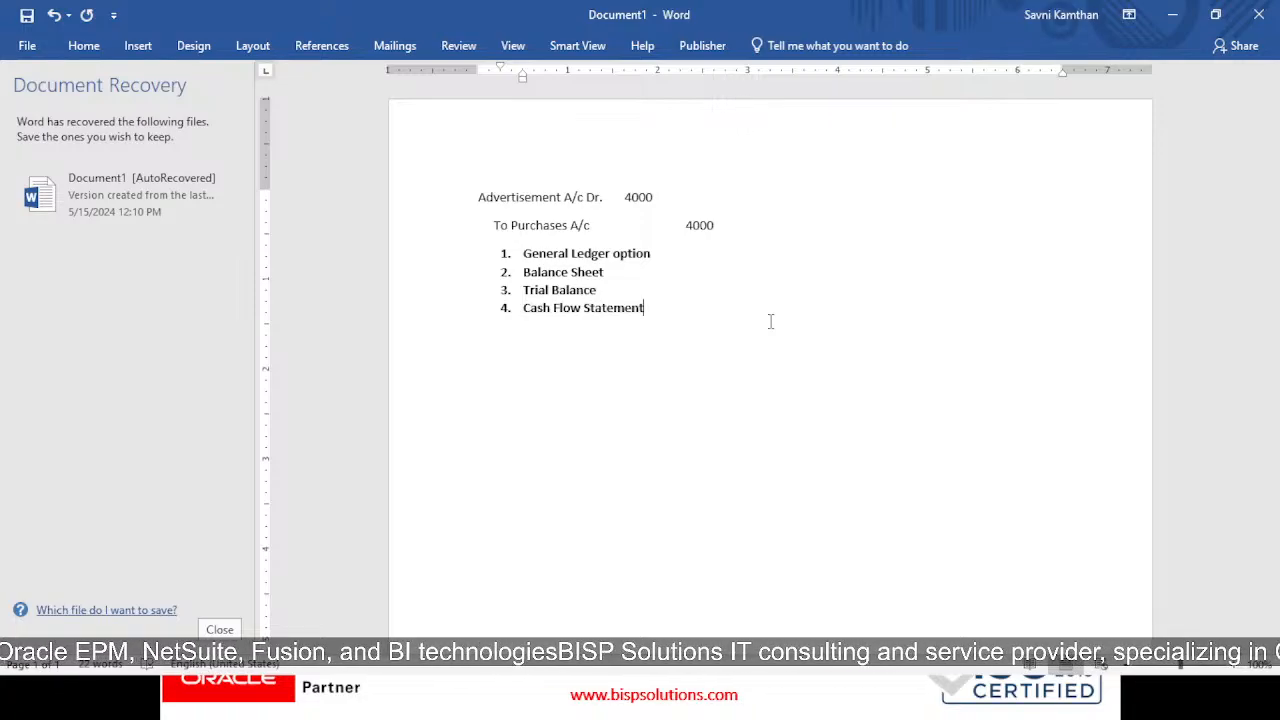
Bring up the PowerPoint slide show and advance past Making Journal Entries to Accounting Periods
key("alt+Tab")
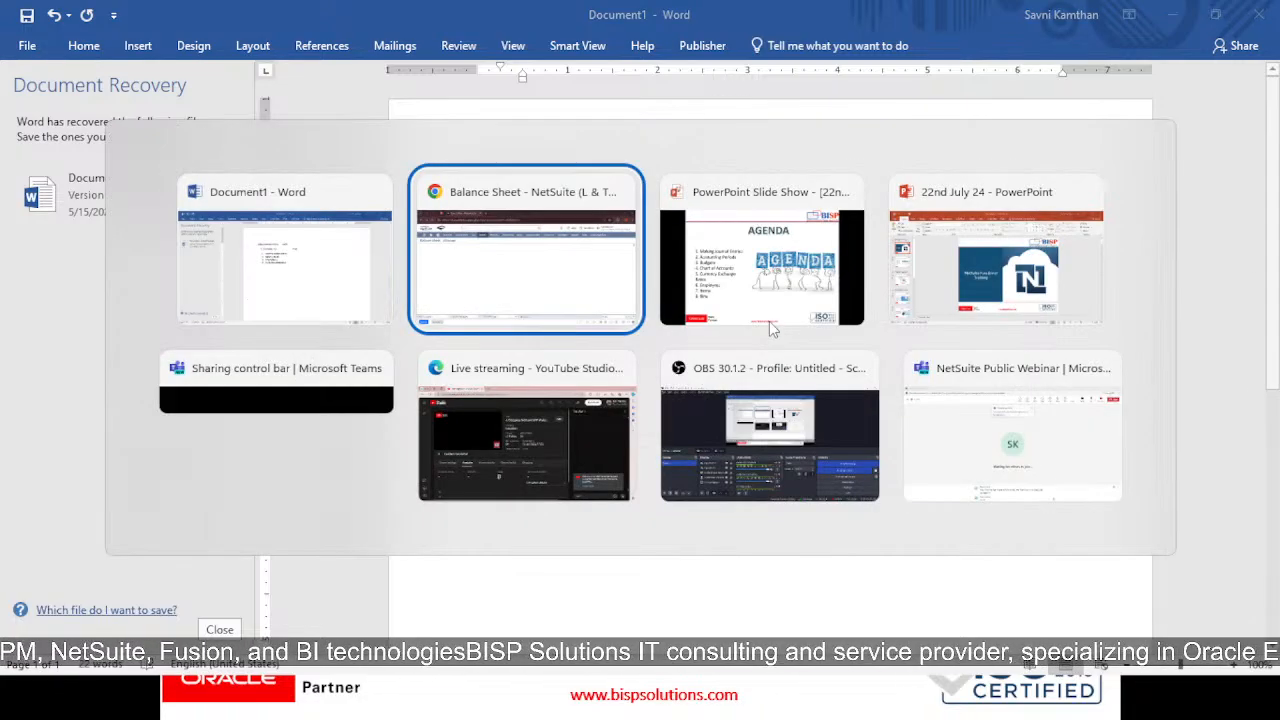
key("alt+Tab")
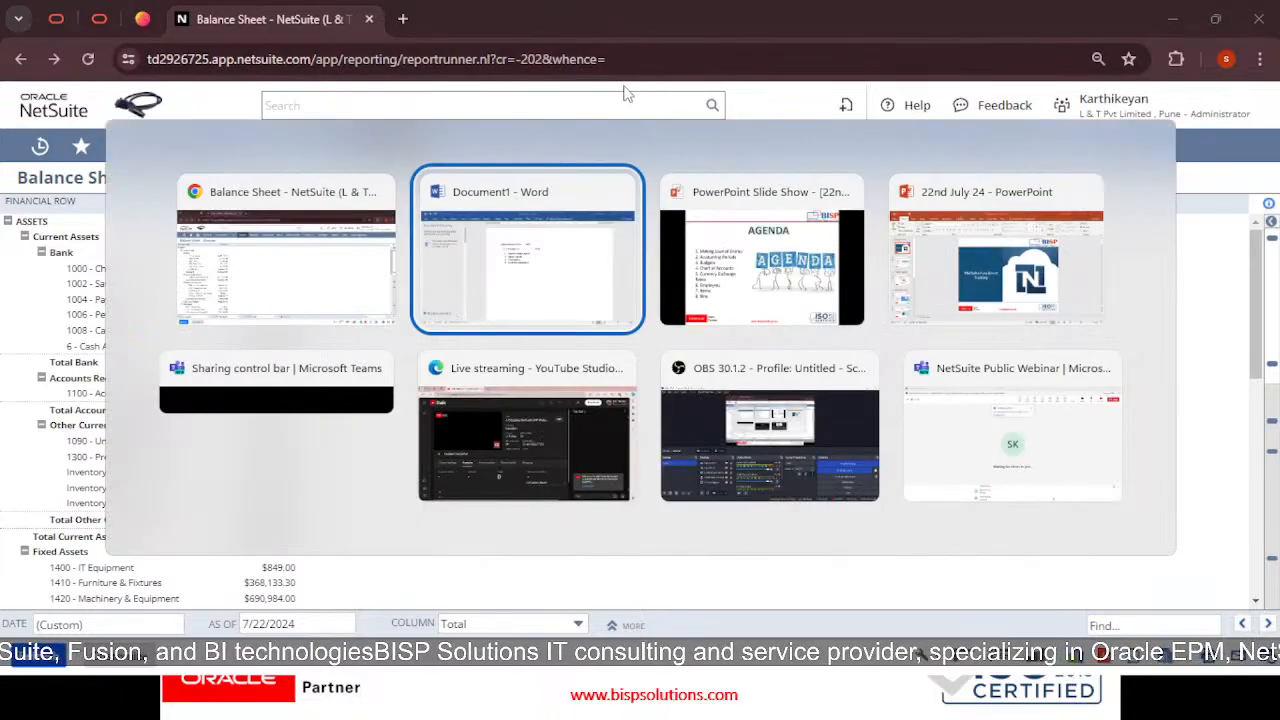
key("alt+Tab")
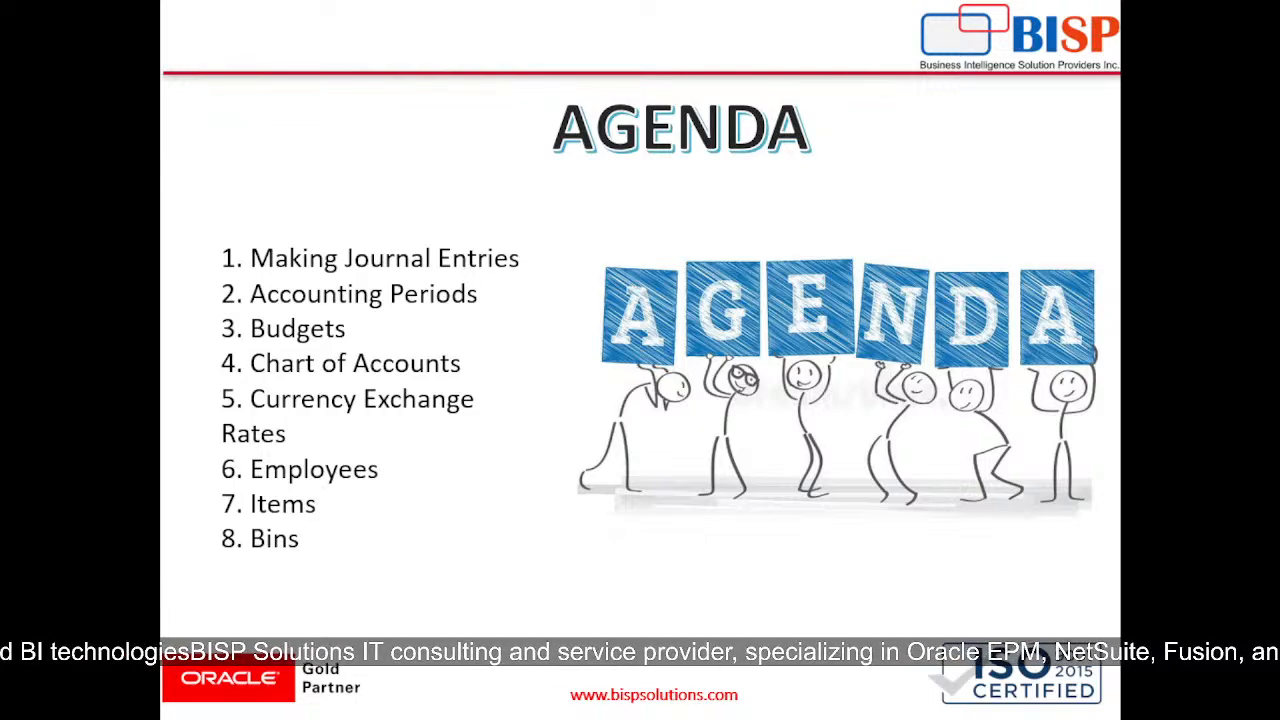
key("Right")
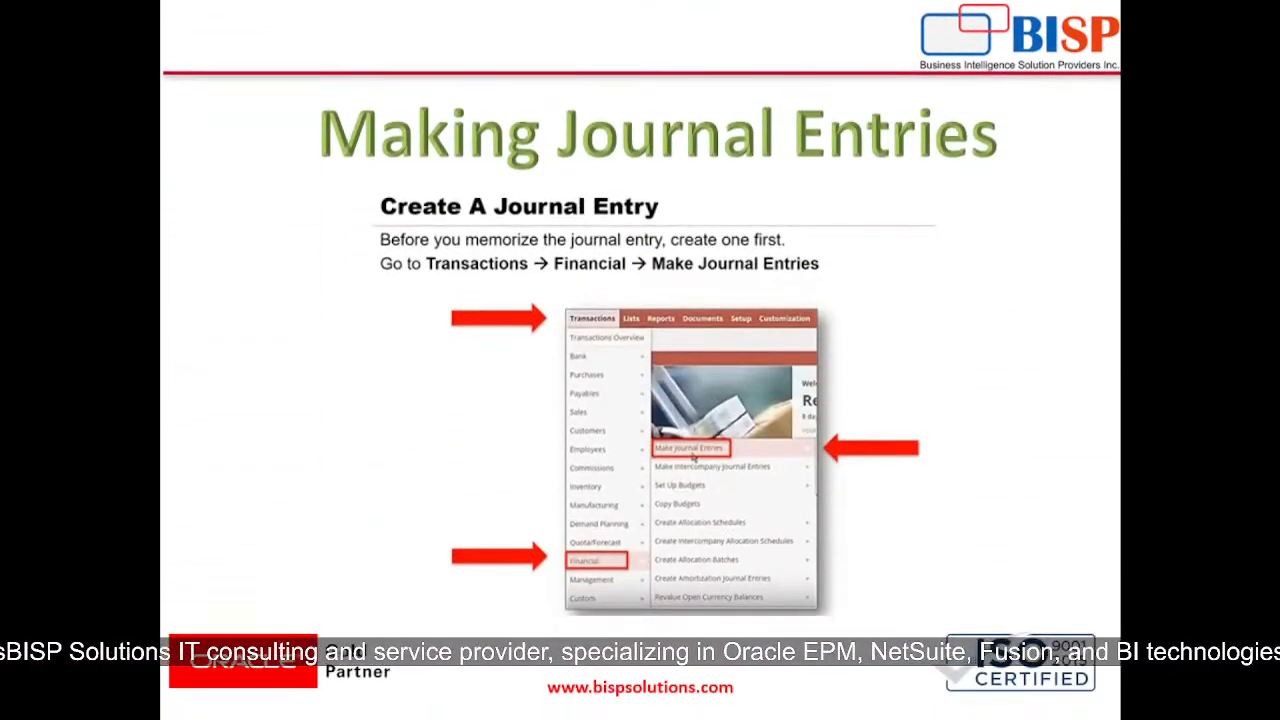
key("Right")
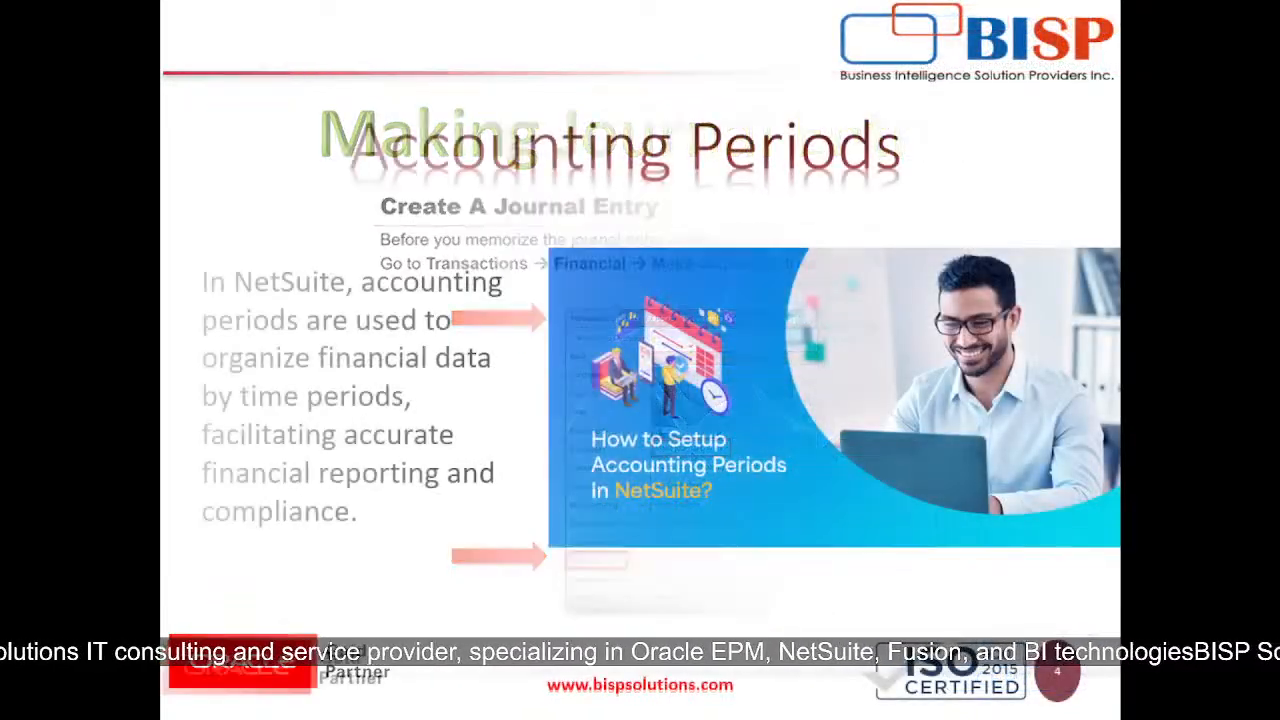